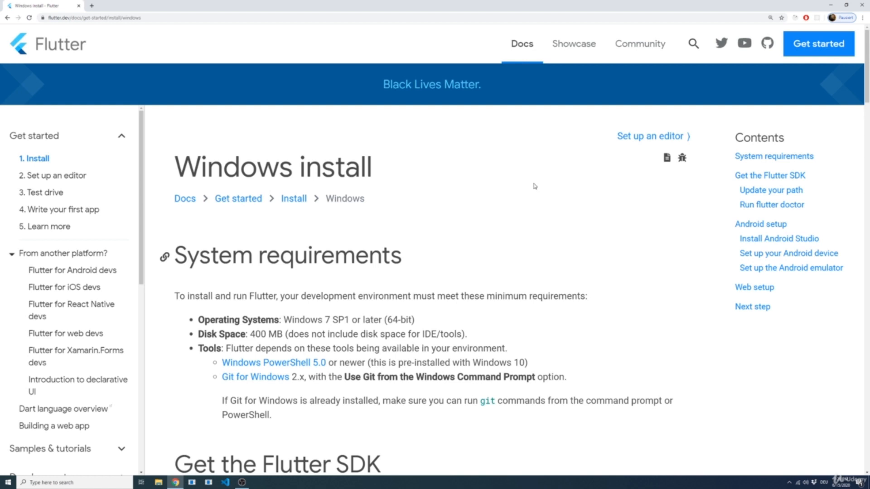
Review the Windows system requirements and the linked Windows PowerShell 5.0 installation page, and close that page
{"action": "scroll", "coordinate": [534, 179], "scroll_direction": "down", "scroll_amount": 1}
{"action": "scroll", "coordinate": [534, 179], "scroll_direction": "up", "scroll_amount": 1}
{"action": "scroll", "coordinate": [432, 220], "scroll_direction": "down", "scroll_amount": 2}
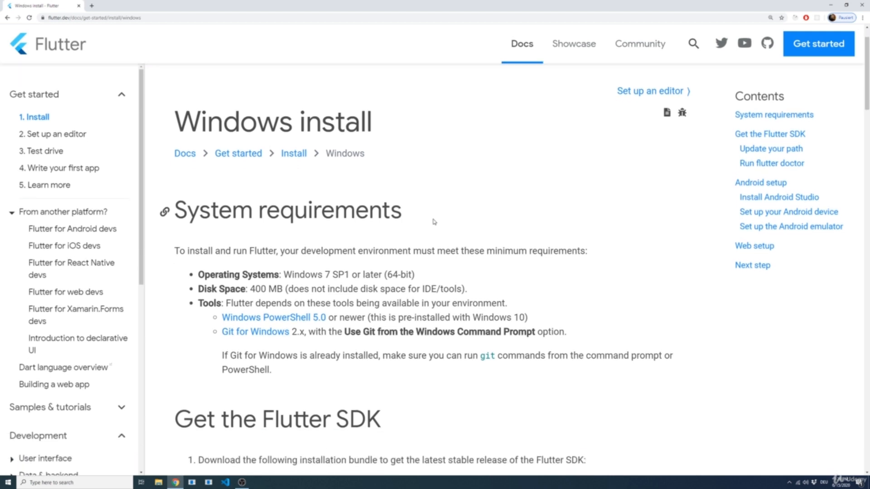
{"action": "scroll", "coordinate": [434, 221], "scroll_direction": "down", "scroll_amount": 2}
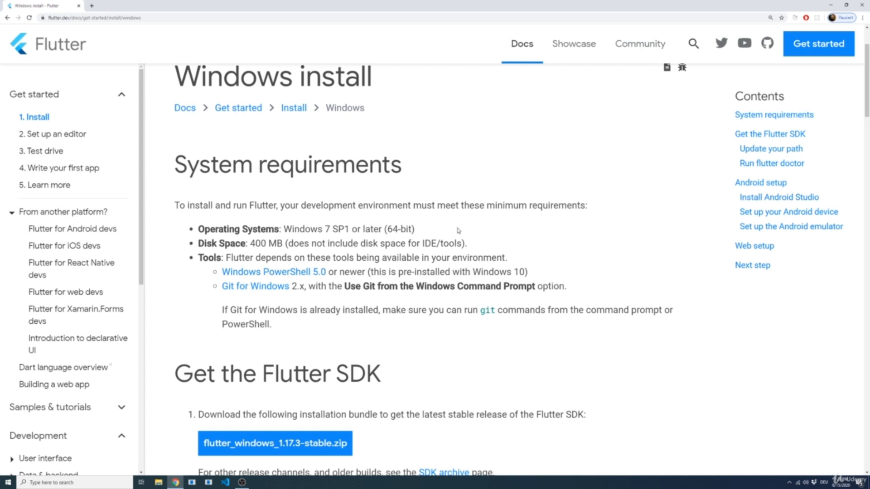
{"action": "middle_click", "coordinate": [296, 272]}
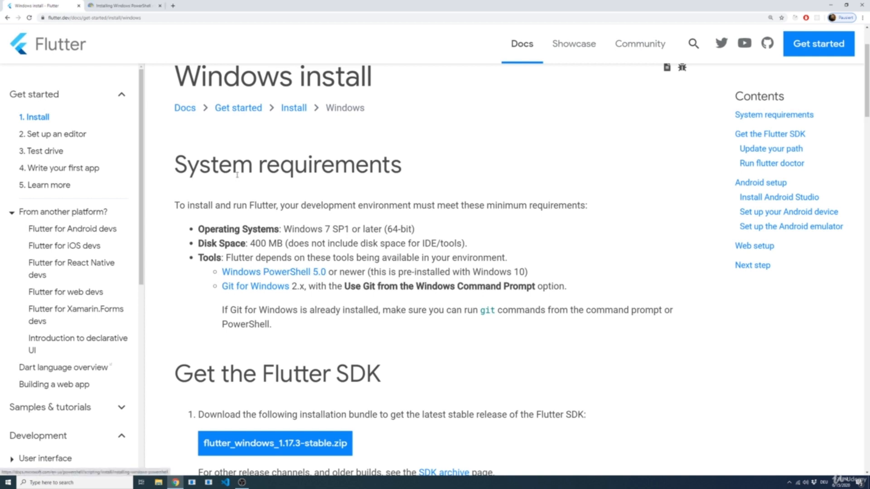
{"action": "left_click", "coordinate": [121, 6]}
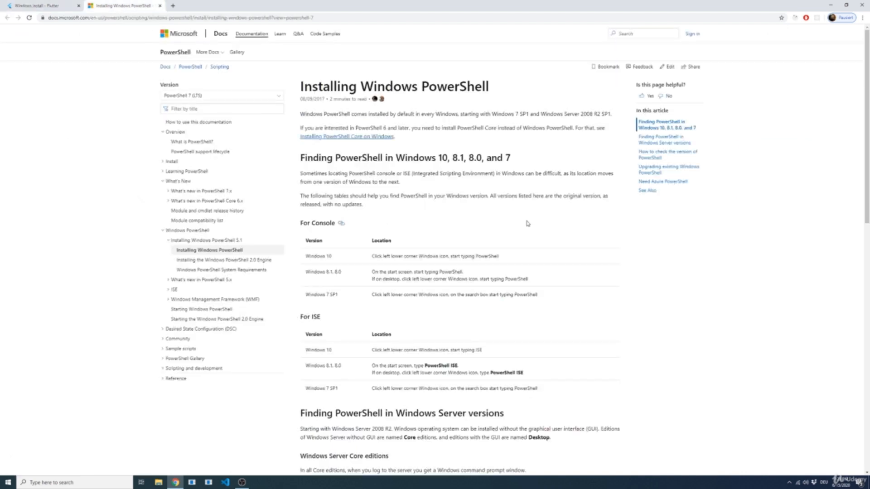
{"action": "scroll", "coordinate": [528, 224], "scroll_direction": "down", "scroll_amount": 2}
{"action": "scroll", "coordinate": [526, 220], "scroll_direction": "up", "scroll_amount": 1}
{"action": "key", "text": "ctrl+w"}
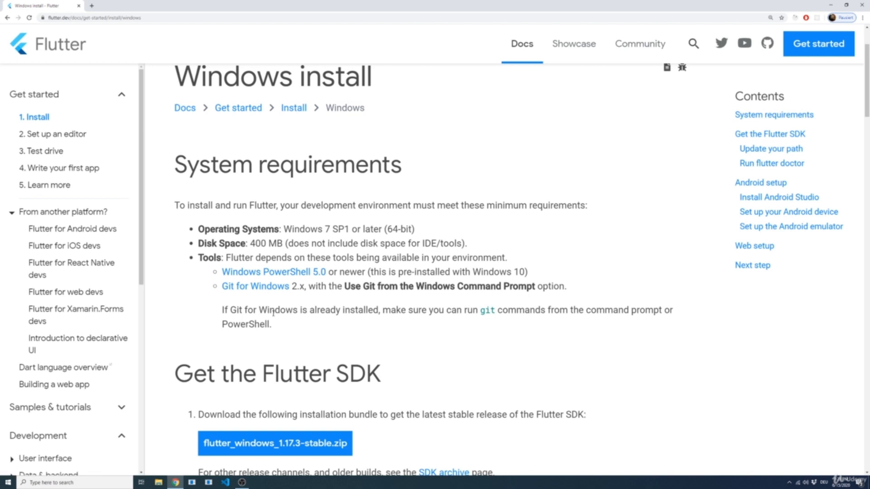
Open the Git for Windows download page from the requirements and save the 64-bit Git 2.27.0 installer to Downloads
{"action": "middle_click", "coordinate": [247, 287]}
{"action": "left_click", "coordinate": [126, 7]}
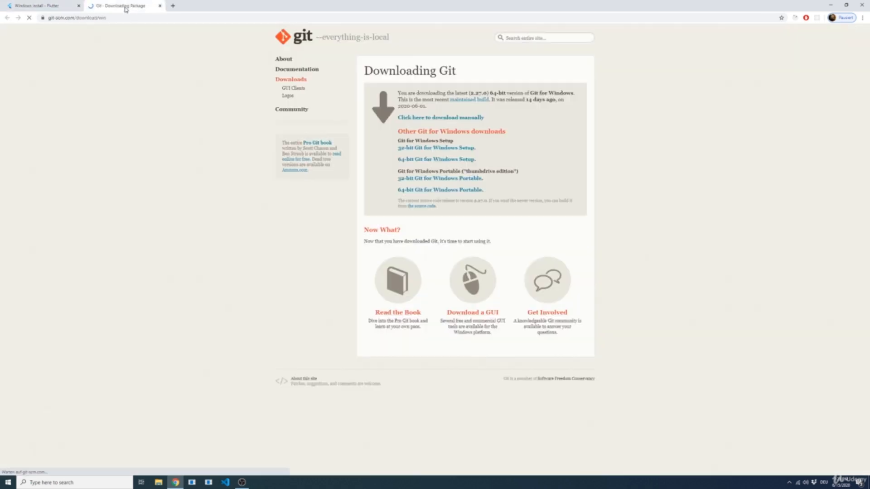
{"action": "scroll", "coordinate": [137, 130], "scroll_direction": "up", "scroll_amount": 4}
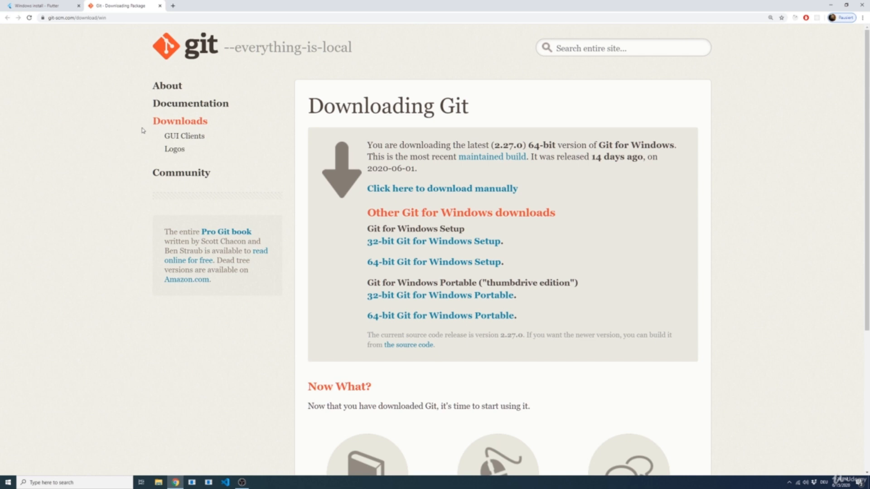
{"action": "left_click", "coordinate": [50, 6]}
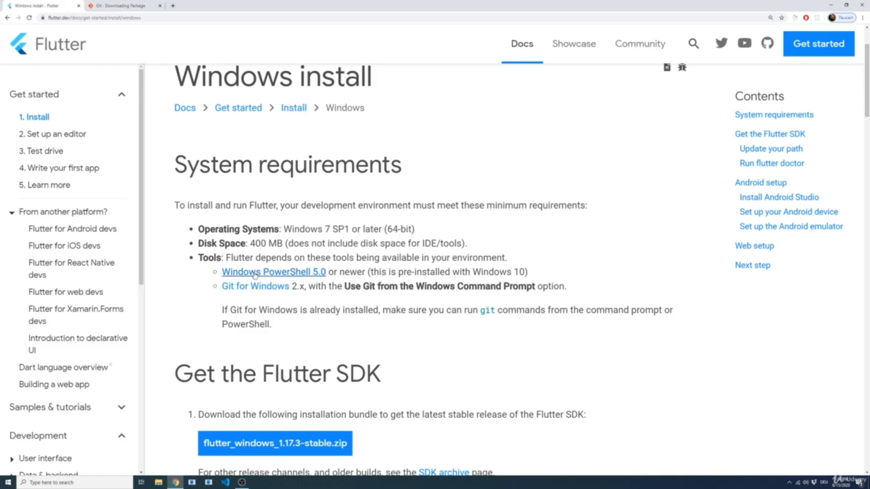
{"action": "left_click", "coordinate": [120, 5]}
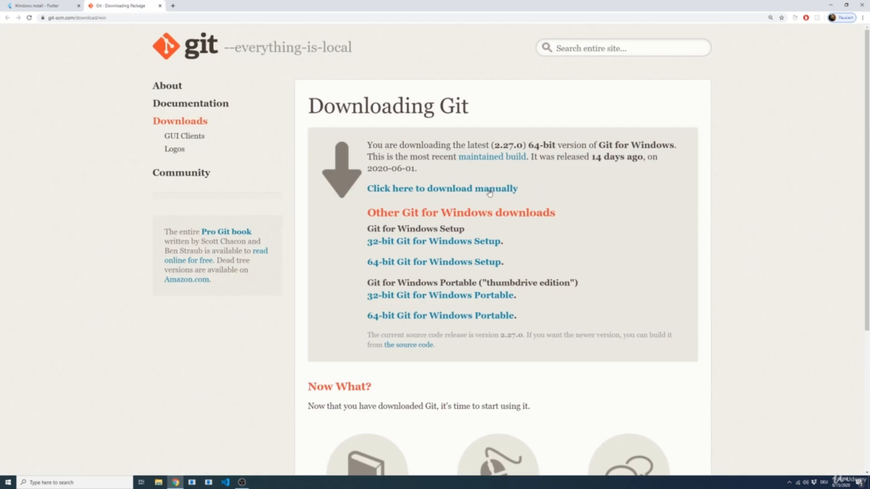
{"action": "left_click", "coordinate": [484, 190]}
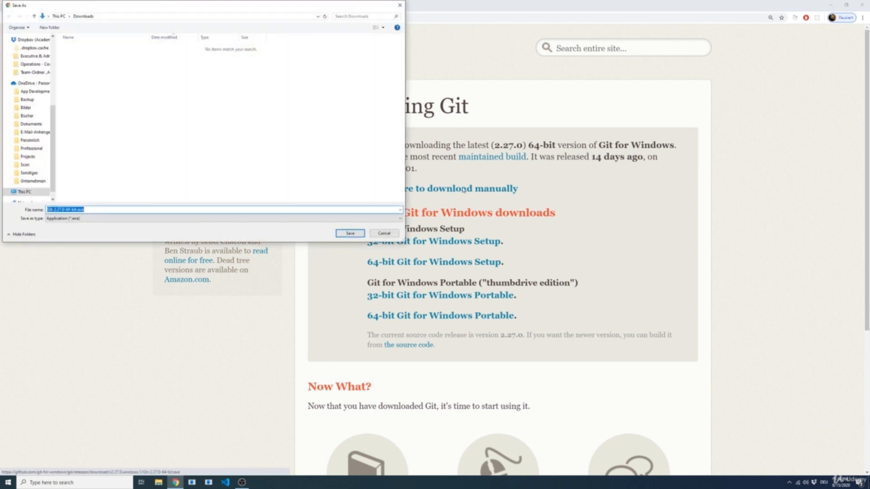
{"action": "left_click", "coordinate": [350, 234]}
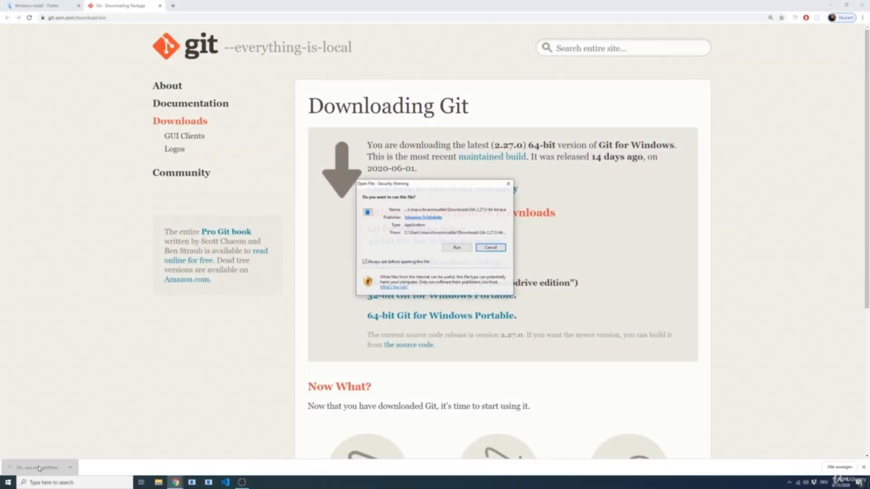
Run the Git installer past the license, keep the default components, and set Visual Studio Code as Git's default editor
{"action": "left_click", "coordinate": [463, 249]}
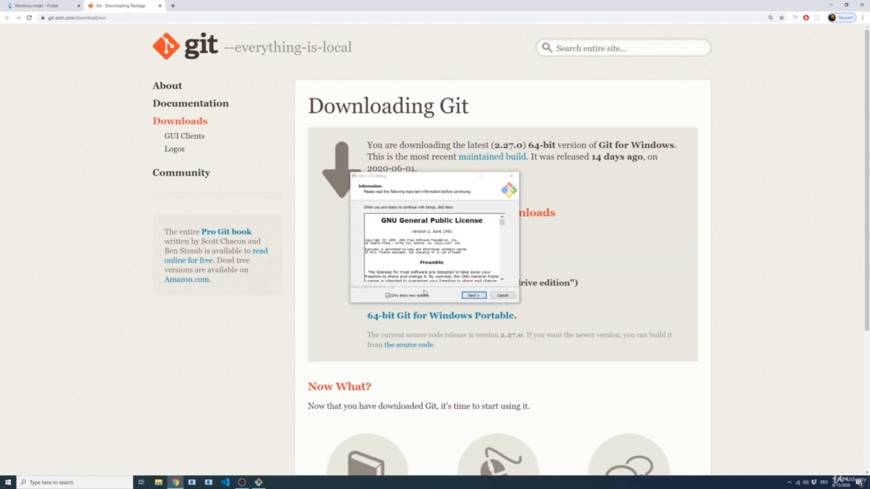
{"action": "left_click", "coordinate": [471, 297]}
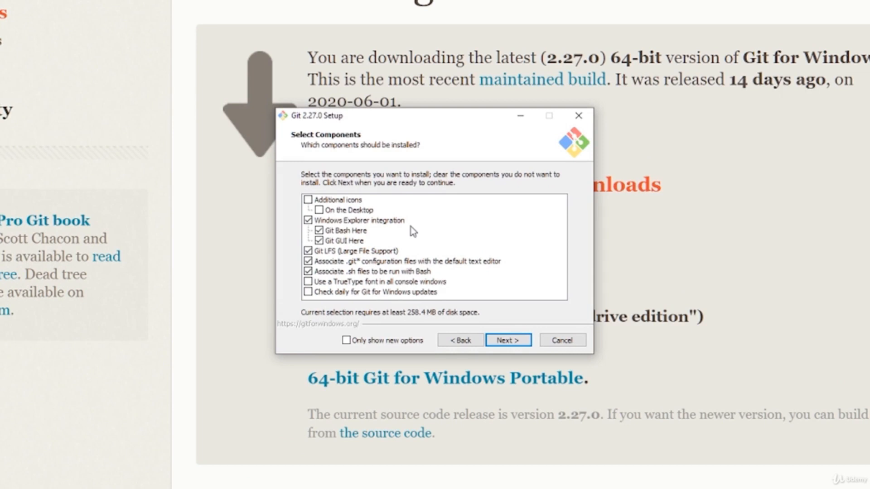
{"action": "left_click", "coordinate": [508, 340]}
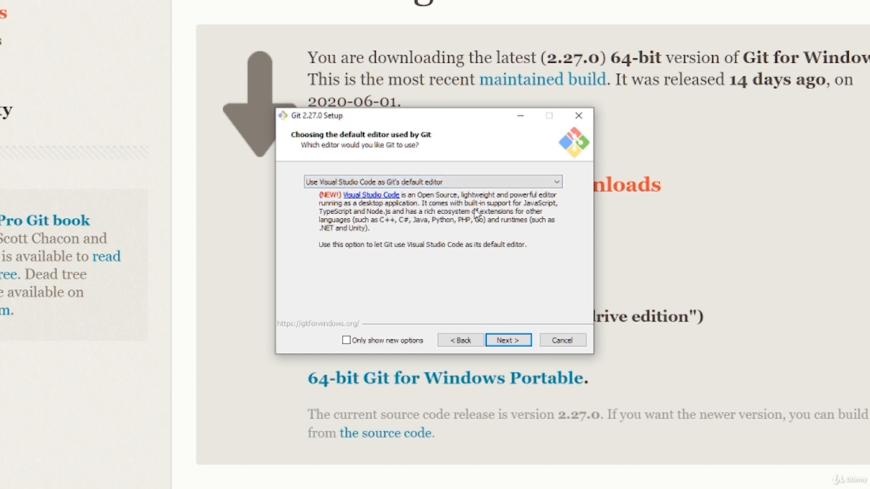
{"action": "left_click", "coordinate": [508, 340]}
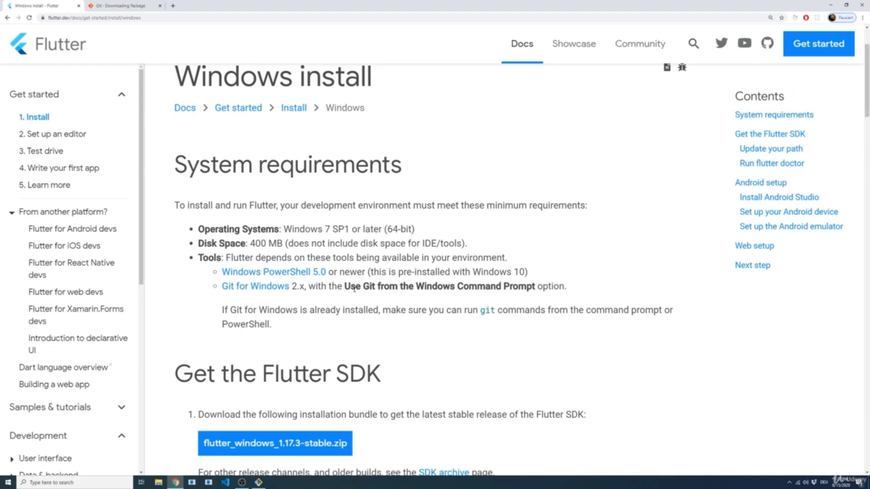
Compare Flutter's Git command prompt requirement with the PATH choices and accept "Git from the command line and also from 3rd-party software"
{"action": "left_click_drag", "start_coordinate": [345, 287], "coordinate": [535, 288]}
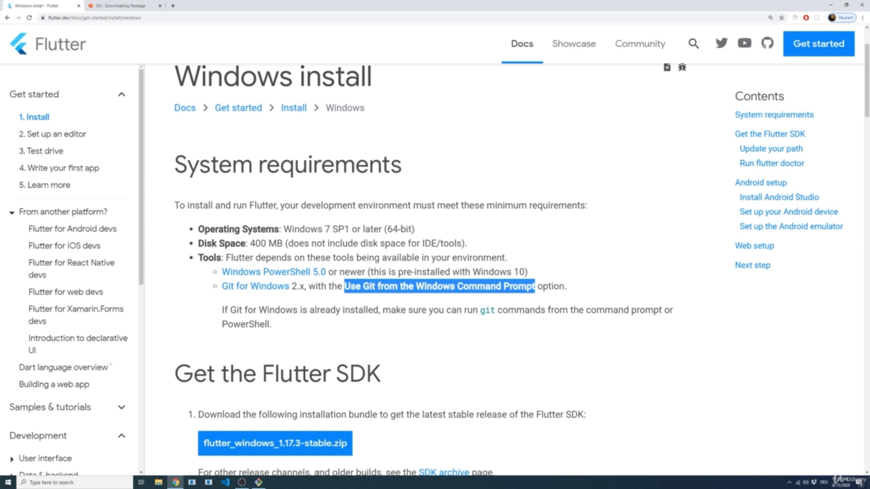
{"action": "left_click", "coordinate": [259, 483]}
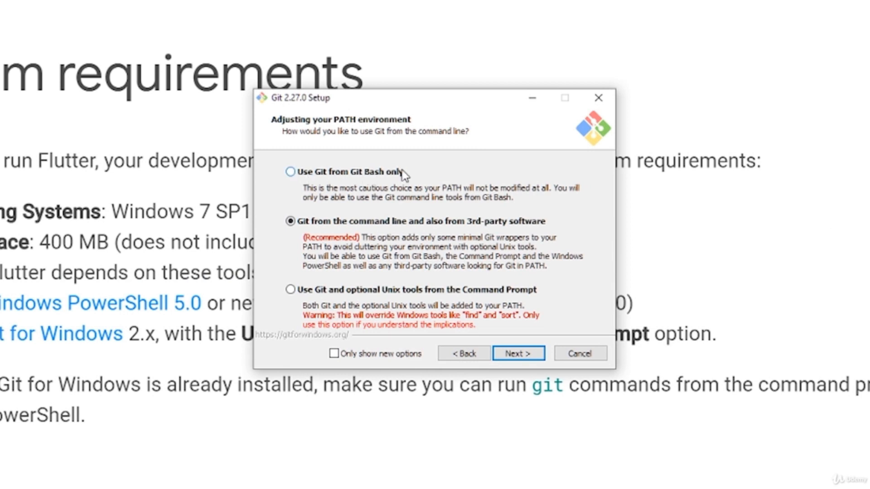
{"action": "left_click_drag", "start_coordinate": [462, 91], "coordinate": [621, 0]}
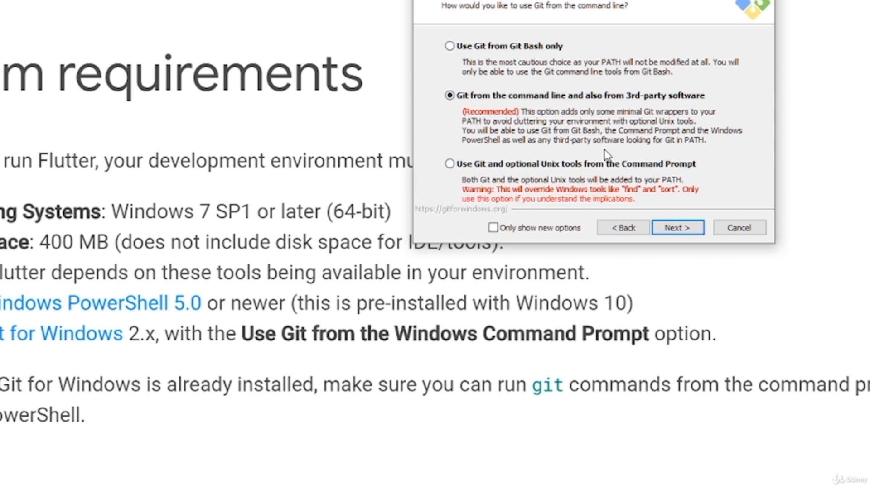
{"action": "left_click", "coordinate": [681, 230]}
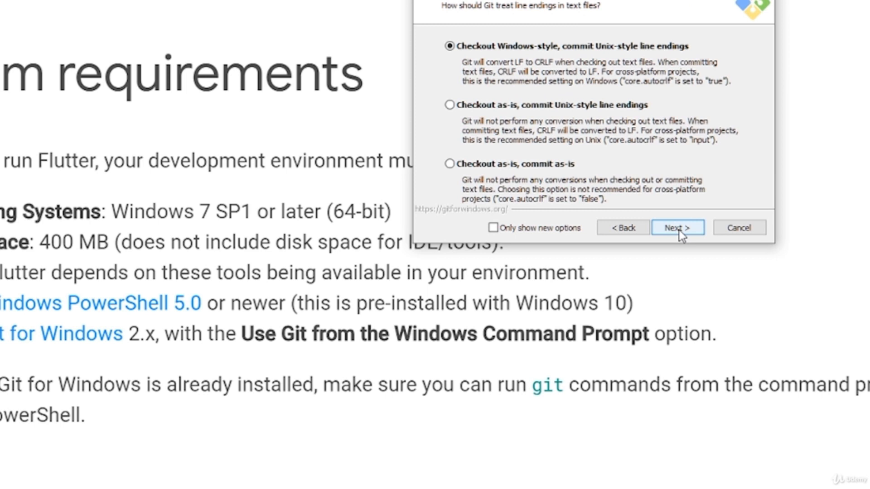
Install Git with the default line-ending, MinTTY, git pull and extra options, and finish setup without viewing the release notes
{"action": "left_click", "coordinate": [683, 229]}
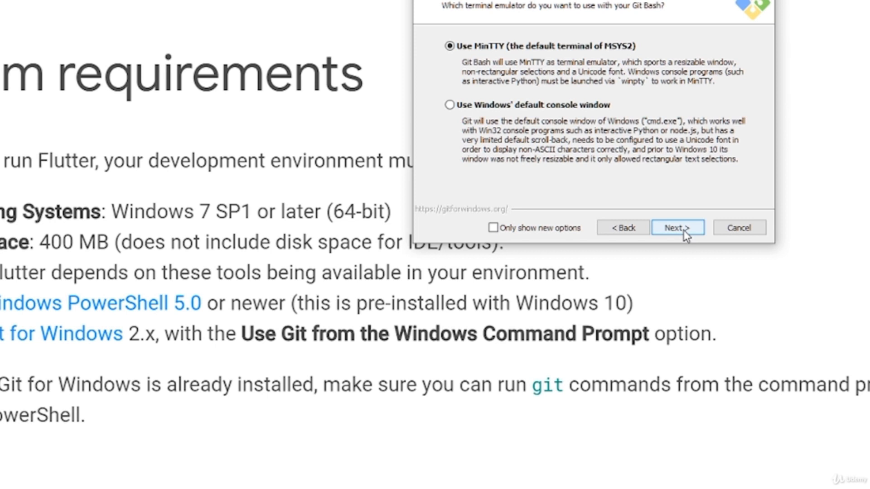
{"action": "left_click", "coordinate": [683, 229]}
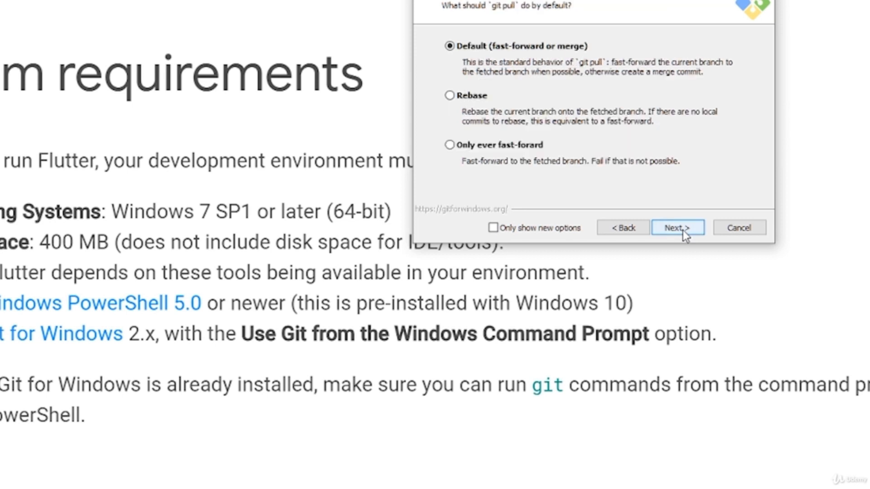
{"action": "left_click", "coordinate": [682, 229]}
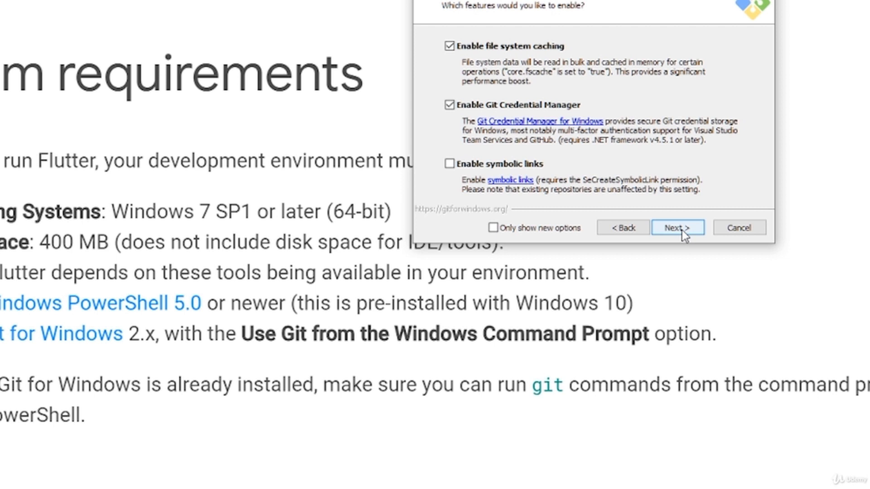
{"action": "left_click", "coordinate": [683, 230]}
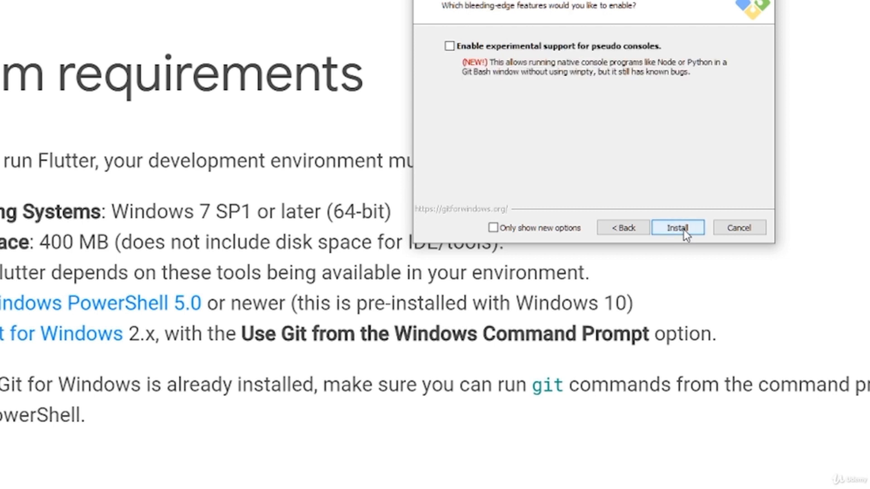
{"action": "left_click", "coordinate": [685, 229]}
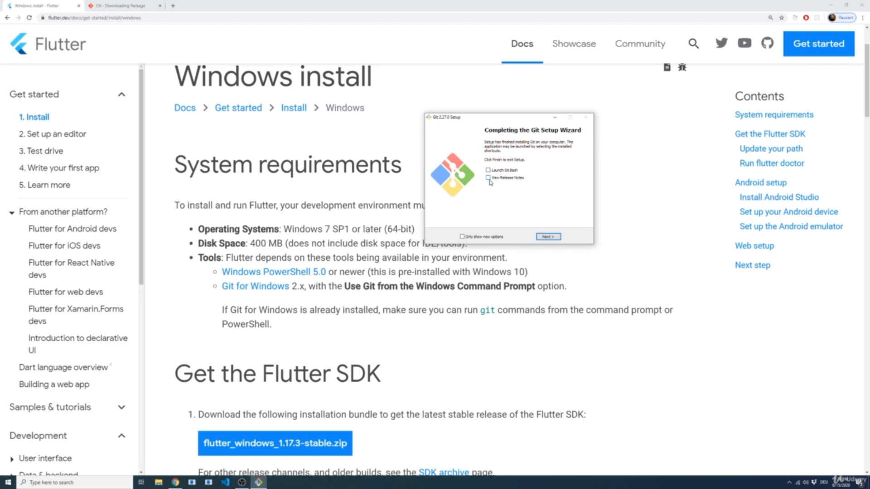
{"action": "left_click", "coordinate": [548, 237]}
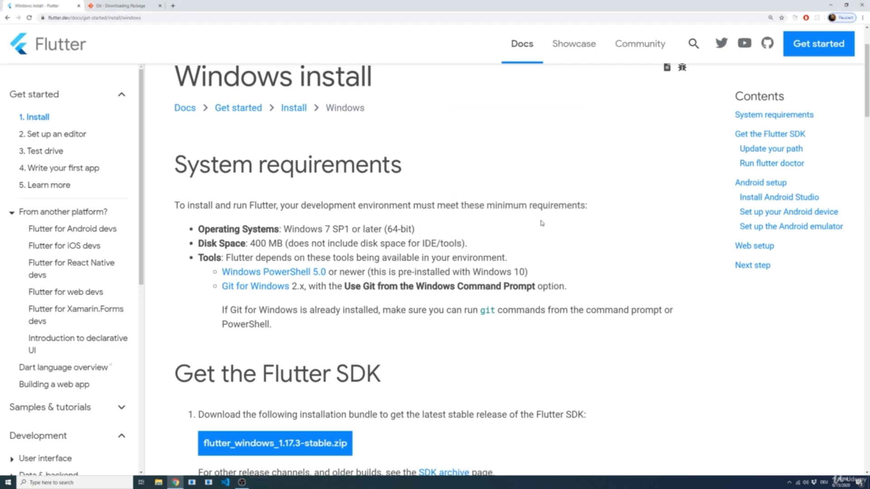
Open Windows PowerShell, run the git command to check that Git is available, and close the window
{"action": "key", "text": "super"}
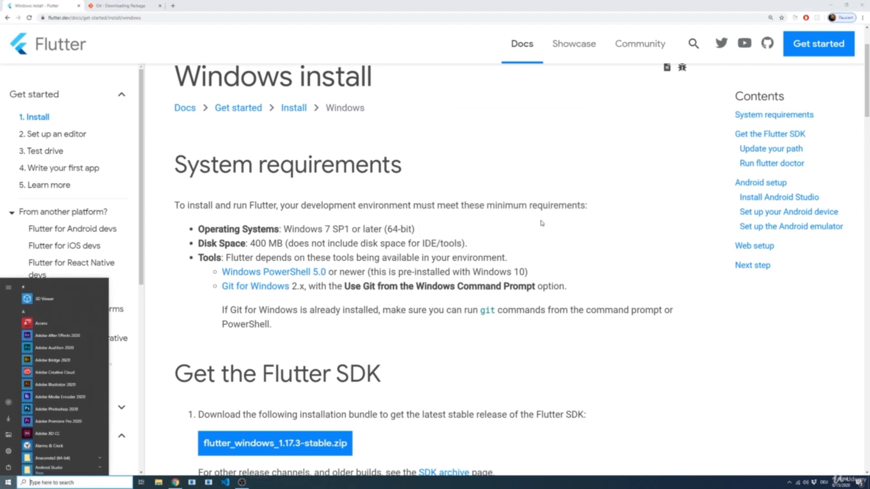
{"action": "type", "text": "power"}
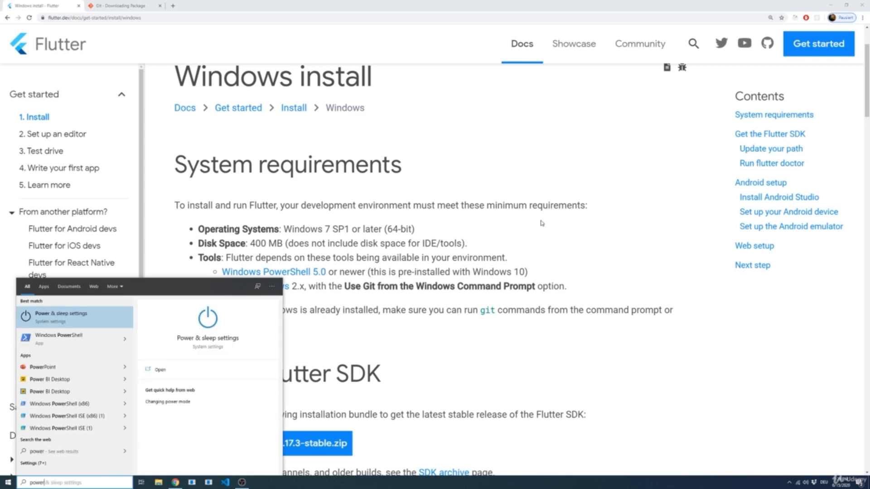
{"action": "key", "text": "Down"}
{"action": "key", "text": "Return"}
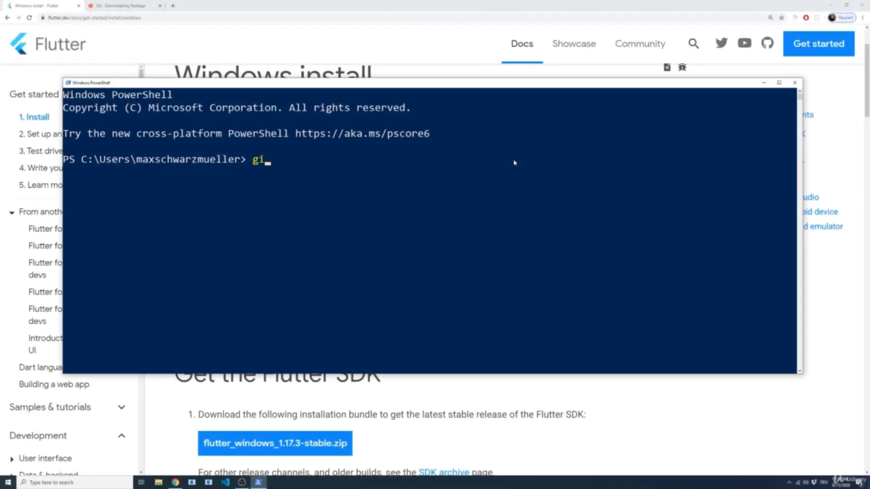
{"action": "type", "text": "t"}
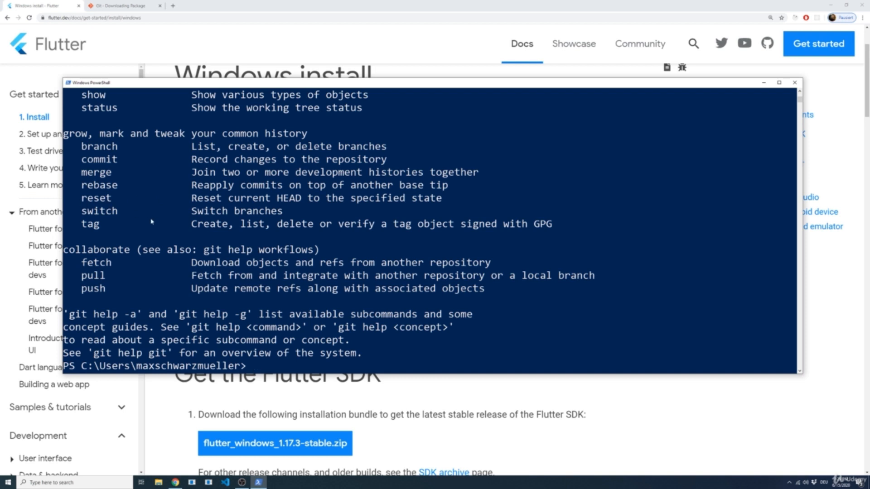
{"action": "left_click", "coordinate": [795, 83]}
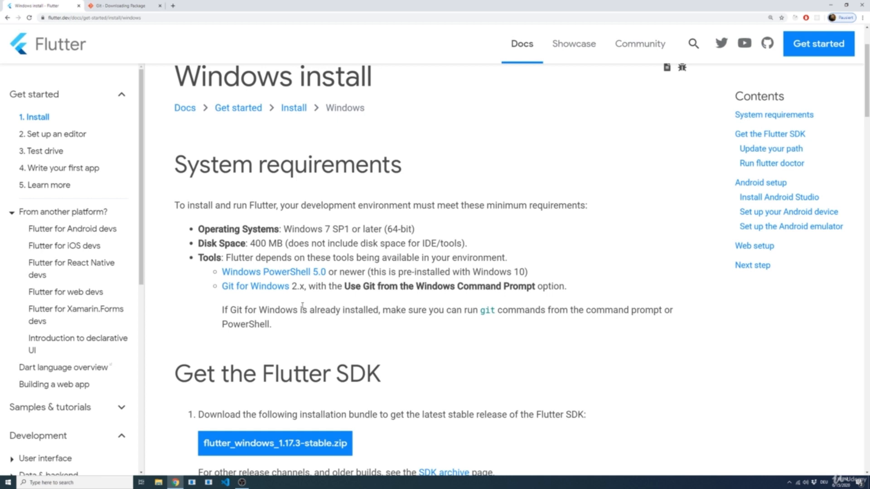
Download flutter_windows_1.17.3-stable.zip from the Get the Flutter SDK section to Downloads and open the archive
{"action": "scroll", "coordinate": [306, 286], "scroll_direction": "down", "scroll_amount": 1}
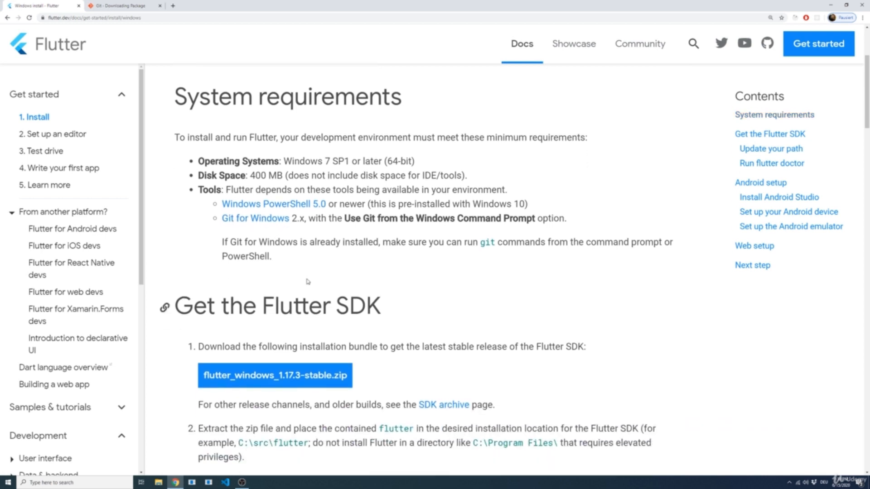
{"action": "scroll", "coordinate": [309, 269], "scroll_direction": "down", "scroll_amount": 1}
{"action": "scroll", "coordinate": [310, 269], "scroll_direction": "down", "scroll_amount": 1}
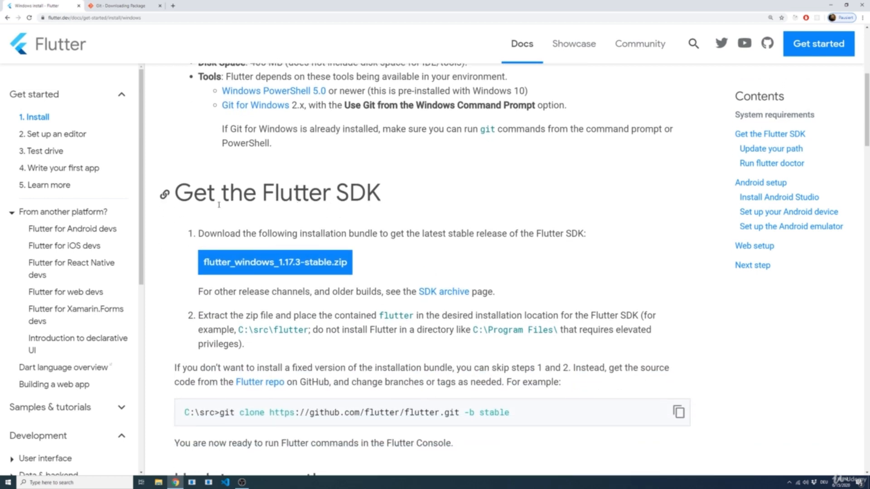
{"action": "left_click", "coordinate": [301, 267]}
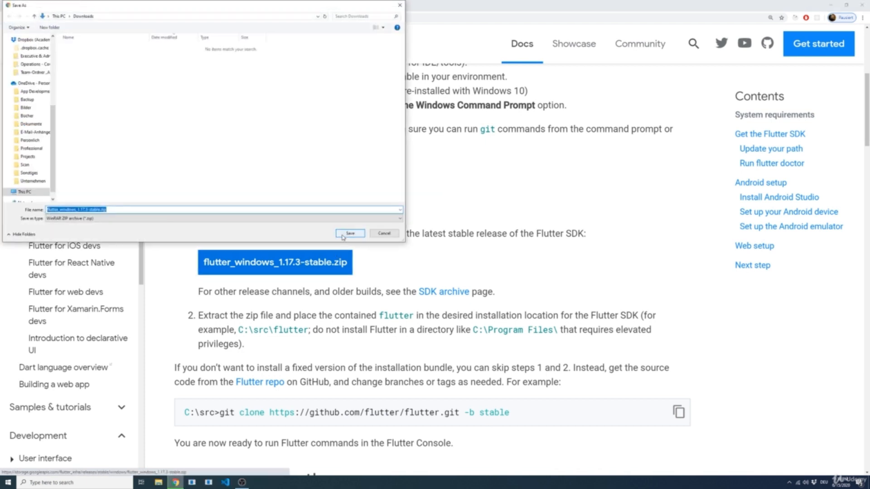
{"action": "left_click", "coordinate": [350, 233]}
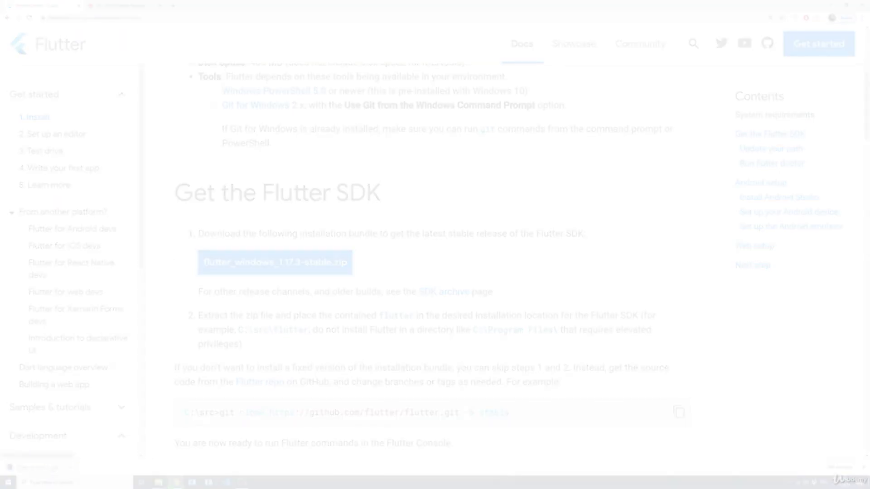
{"action": "left_click", "coordinate": [37, 466]}
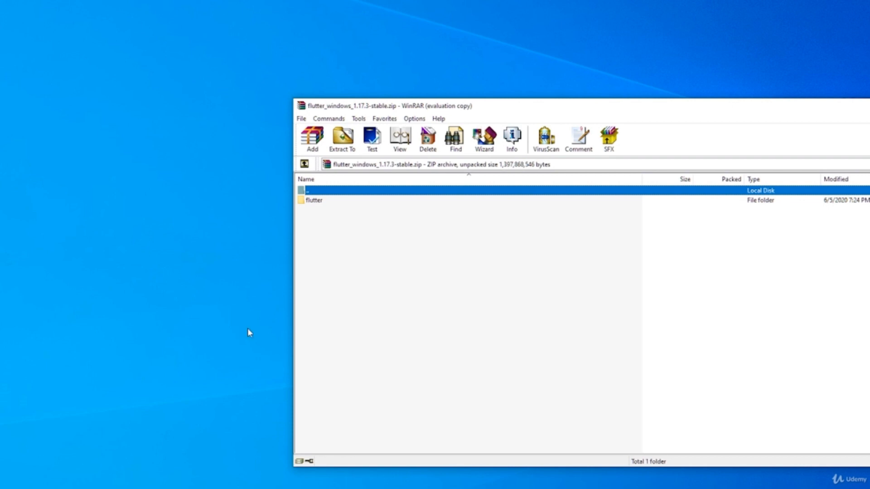
Extract the flutter folder from flutter_windows_1.17.3-stable.zip into the development folder on the Work (D:) drive
{"action": "left_click", "coordinate": [318, 201]}
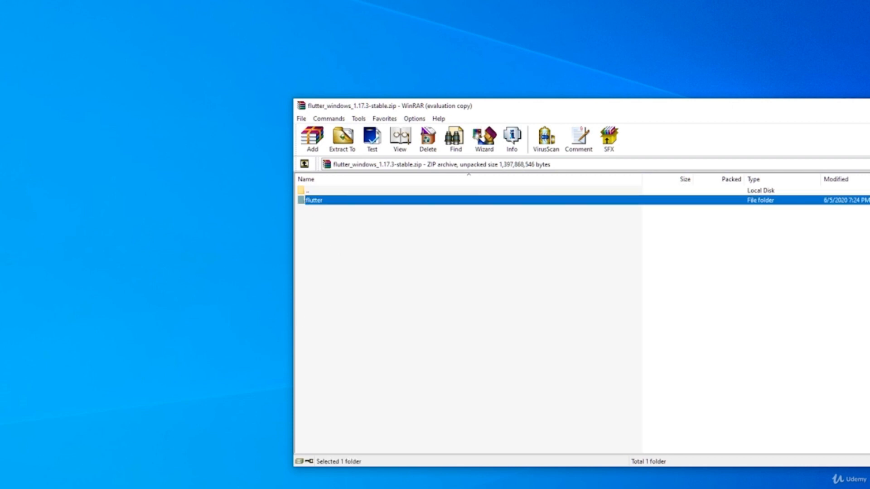
{"action": "key", "text": "alt+Tab"}
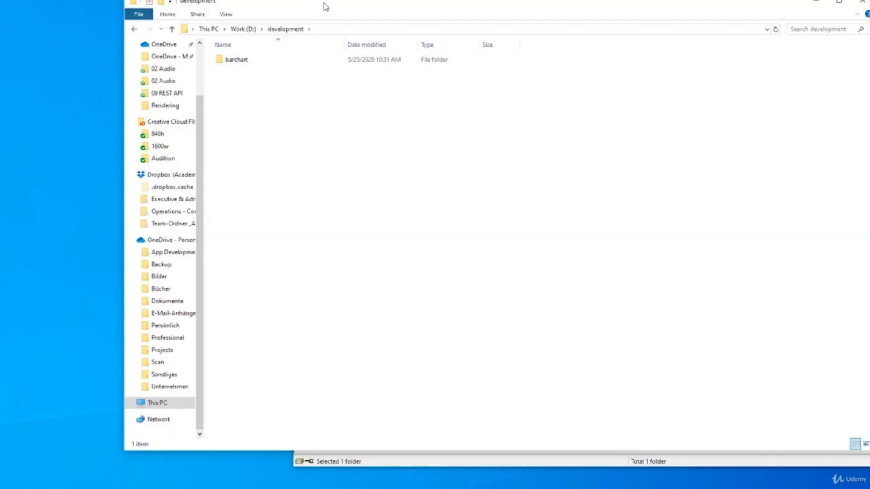
{"action": "left_click_drag", "start_coordinate": [322, 3], "coordinate": [208, 46]}
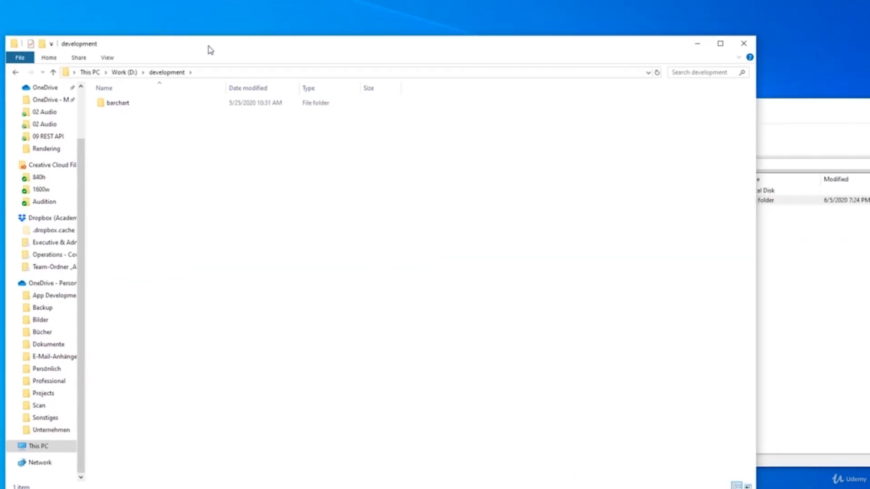
{"action": "left_click", "coordinate": [215, 73]}
{"action": "left_click", "coordinate": [126, 73]}
{"action": "left_click_drag", "start_coordinate": [126, 73], "coordinate": [81, 73]}
{"action": "left_click_drag", "start_coordinate": [154, 47], "coordinate": [102, 49]}
{"action": "left_click", "coordinate": [113, 136]}
{"action": "left_click", "coordinate": [723, 327]}
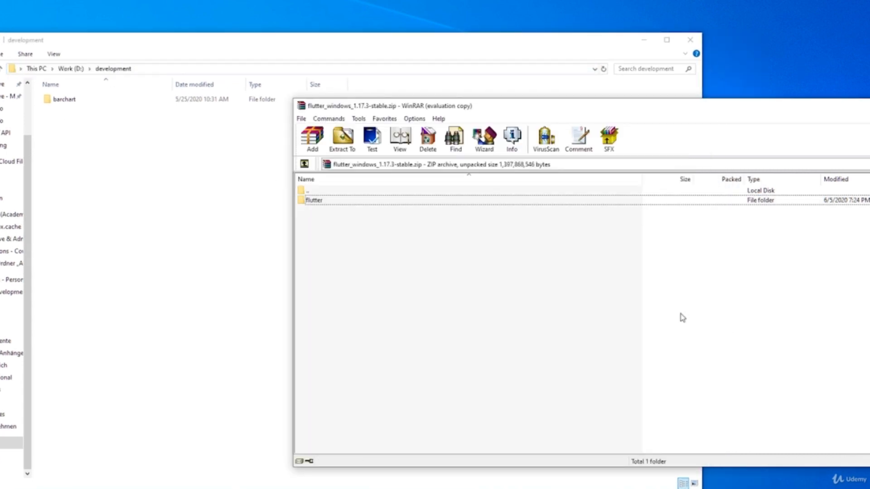
{"action": "left_click_drag", "start_coordinate": [315, 200], "coordinate": [161, 170]}
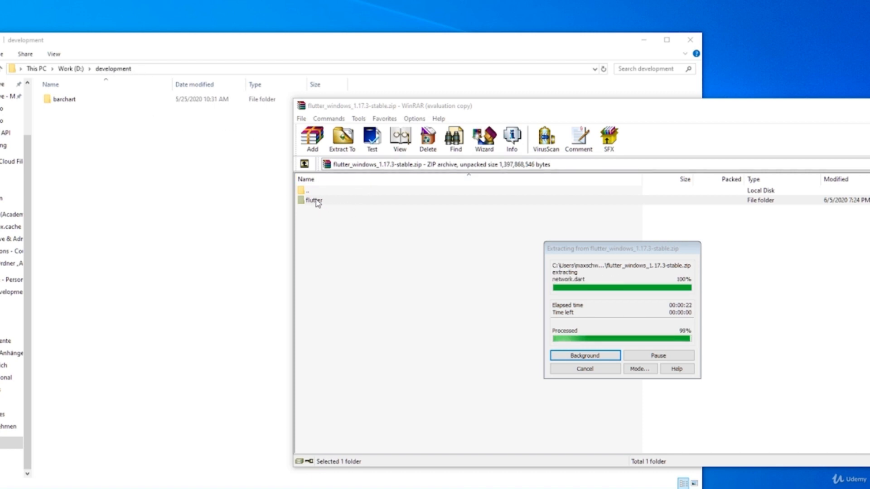
{"action": "left_click_drag", "start_coordinate": [315, 202], "coordinate": [224, 193]}
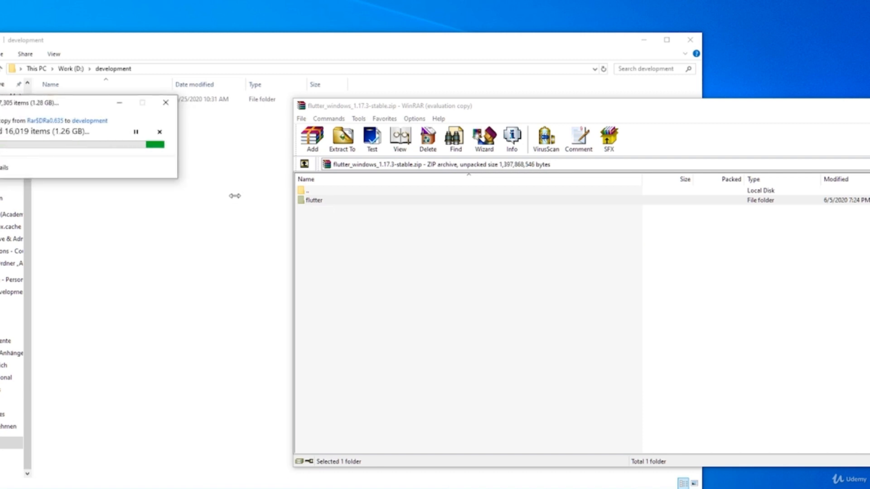
{"action": "left_click_drag", "start_coordinate": [80, 113], "coordinate": [330, 152]}
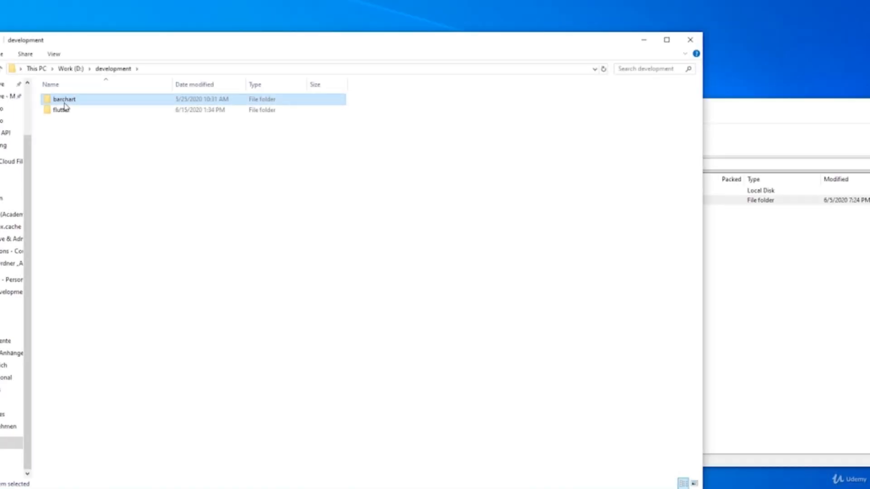
Permanently delete the barchart folder from development and open the extracted flutter folder
{"action": "key", "text": "shift+Delete"}
{"action": "key", "text": "Return"}
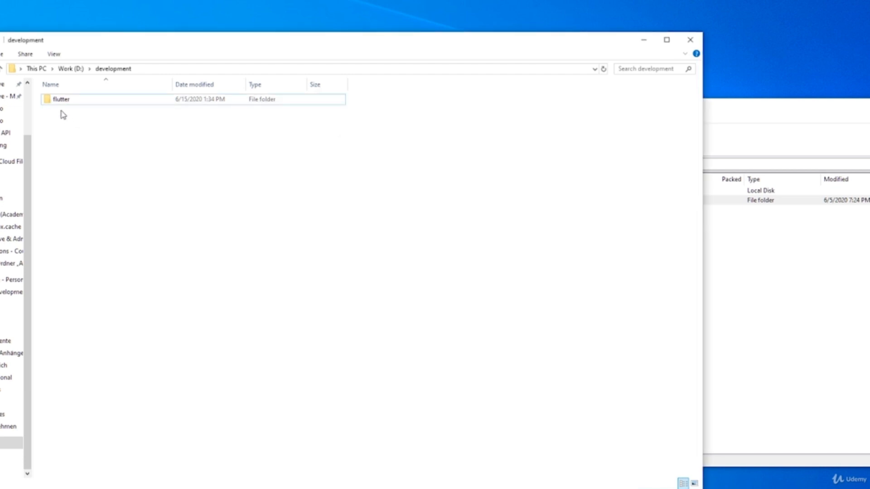
{"action": "left_click", "coordinate": [61, 105]}
{"action": "double_click", "coordinate": [61, 101]}
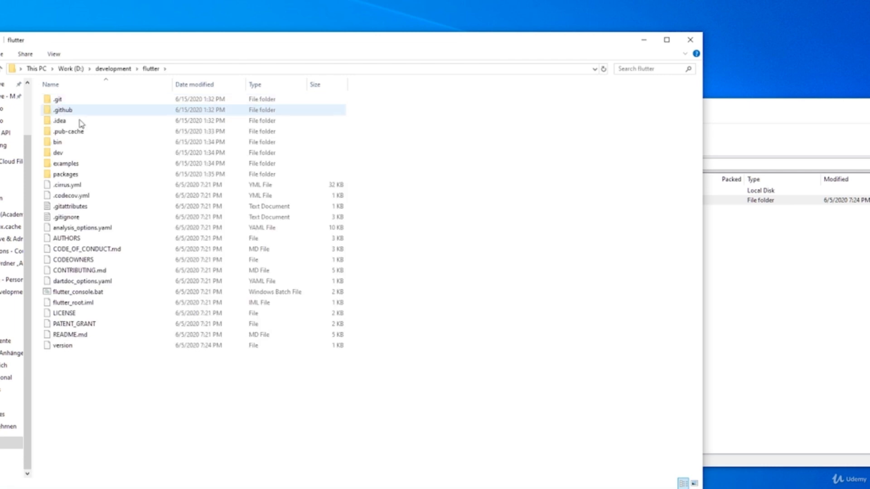
Launch flutter_console.bat from the flutter folder and enlarge the console text for easier reading
{"action": "left_click", "coordinate": [59, 294]}
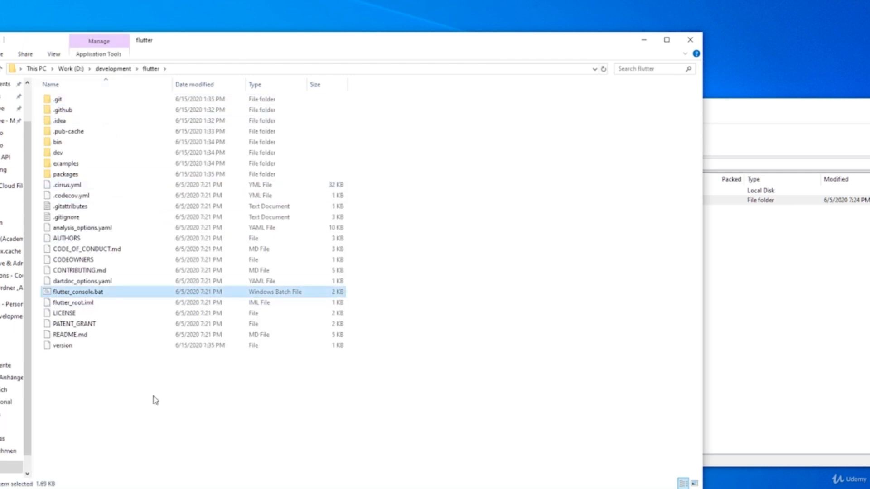
{"action": "double_click", "coordinate": [94, 295]}
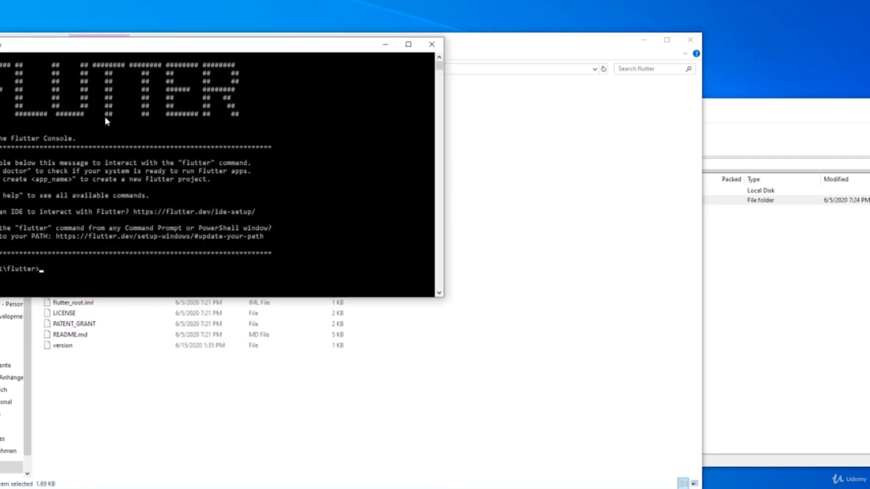
{"action": "left_click_drag", "start_coordinate": [94, 45], "coordinate": [229, 93]}
{"action": "left_click", "coordinate": [235, 172]}
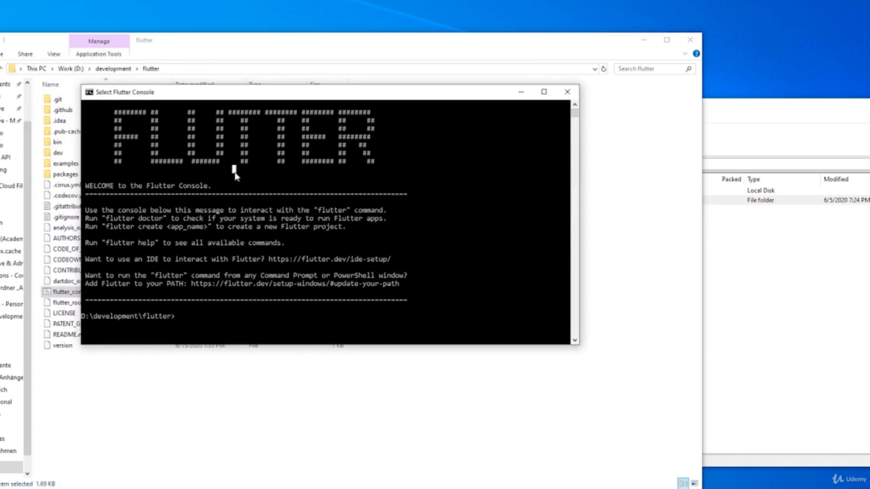
{"action": "scroll", "coordinate": [205, 277], "scroll_direction": "up", "scroll_amount": 1, "text": "ctrl"}
{"action": "scroll", "coordinate": [207, 279], "scroll_direction": "up", "scroll_amount": 1, "text": "ctrl"}
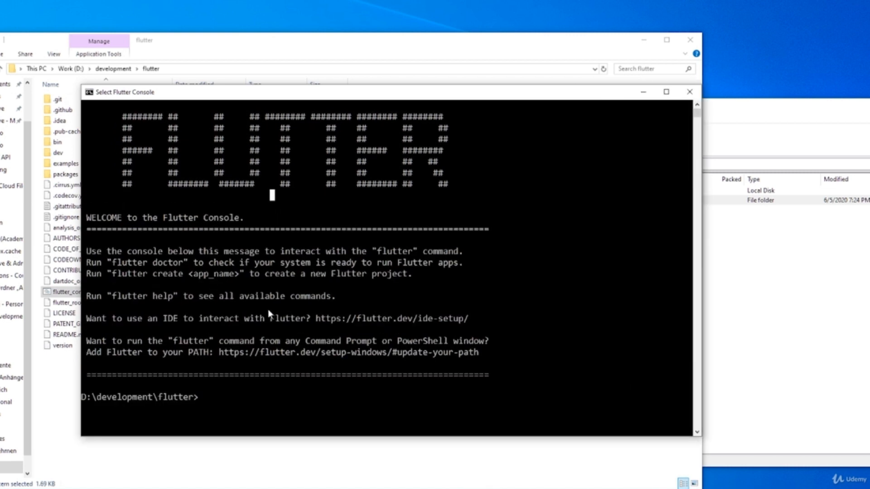
{"action": "scroll", "coordinate": [268, 309], "scroll_direction": "up", "scroll_amount": 1, "text": "ctrl"}
{"action": "left_click_drag", "start_coordinate": [250, 56], "coordinate": [258, 22]}
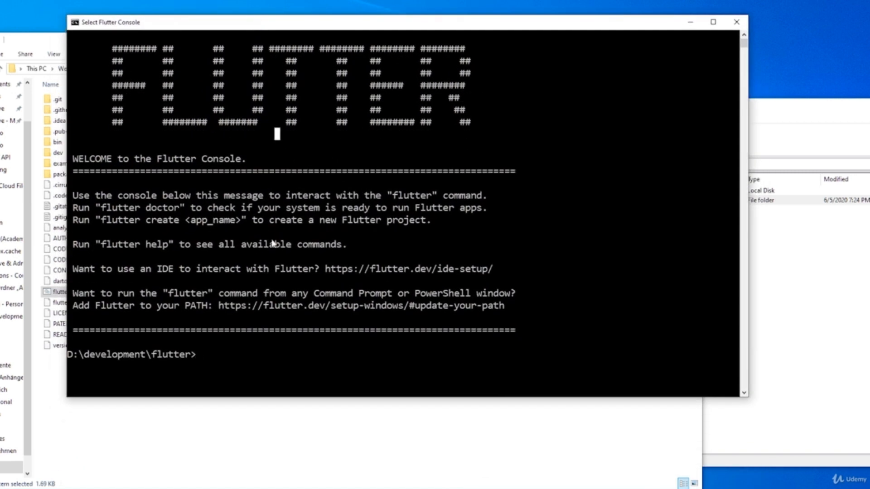
Run the flutter command in the Flutter Console and go back to the start of its output
{"action": "type", "text": "flutter"}
{"action": "key", "text": "Return"}
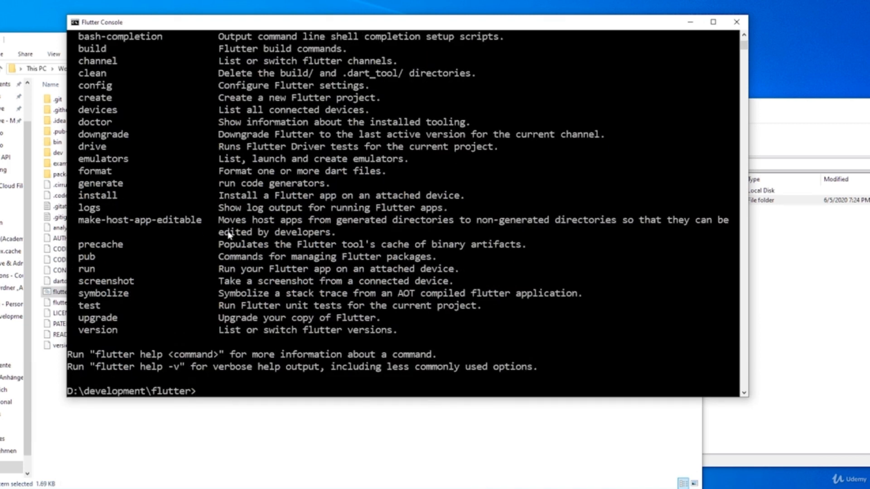
{"action": "scroll", "coordinate": [175, 279], "scroll_direction": "up", "scroll_amount": 7}
{"action": "scroll", "coordinate": [175, 277], "scroll_direction": "up", "scroll_amount": 3}
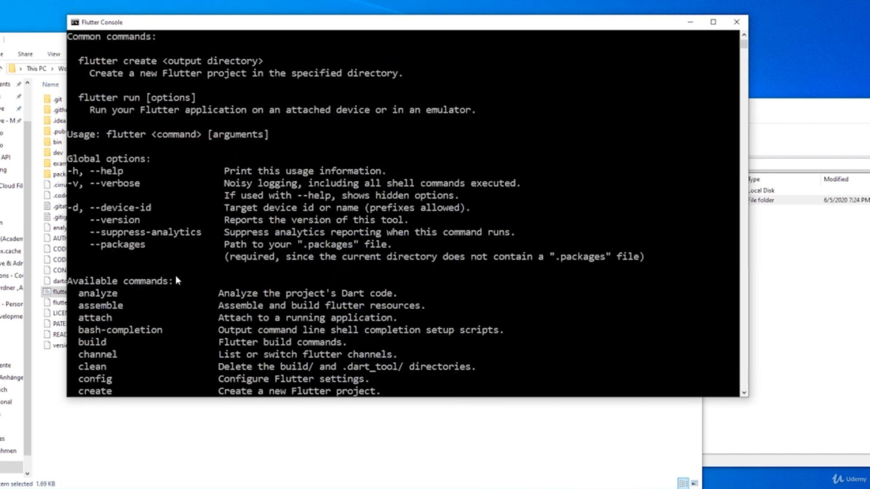
{"action": "scroll", "coordinate": [190, 229], "scroll_direction": "up", "scroll_amount": 1}
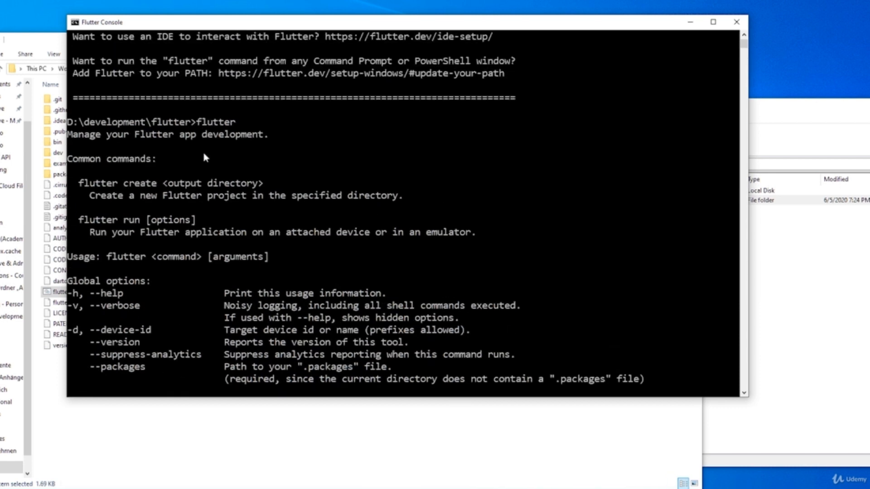
Examine the flutter command's list of available commands, including create and run, and close the Flutter Console
{"action": "left_click_drag", "start_coordinate": [195, 123], "coordinate": [246, 128]}
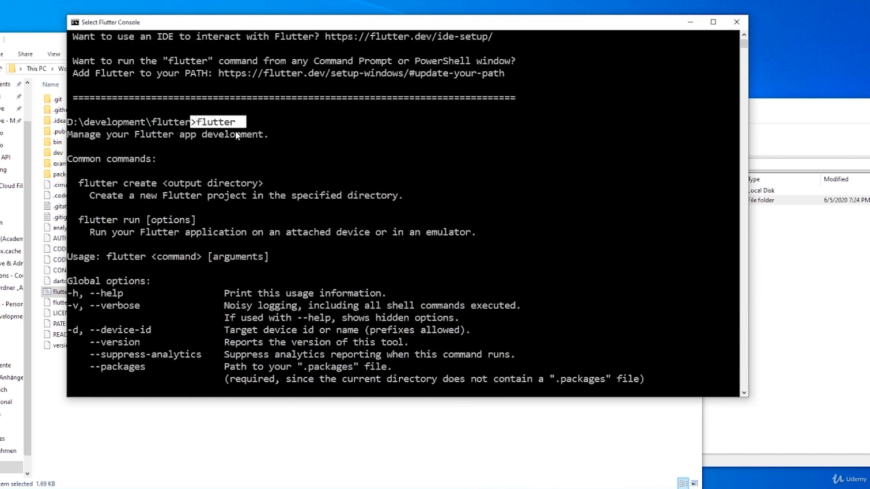
{"action": "scroll", "coordinate": [240, 193], "scroll_direction": "down", "scroll_amount": 3}
{"action": "scroll", "coordinate": [240, 194], "scroll_direction": "down", "scroll_amount": 5}
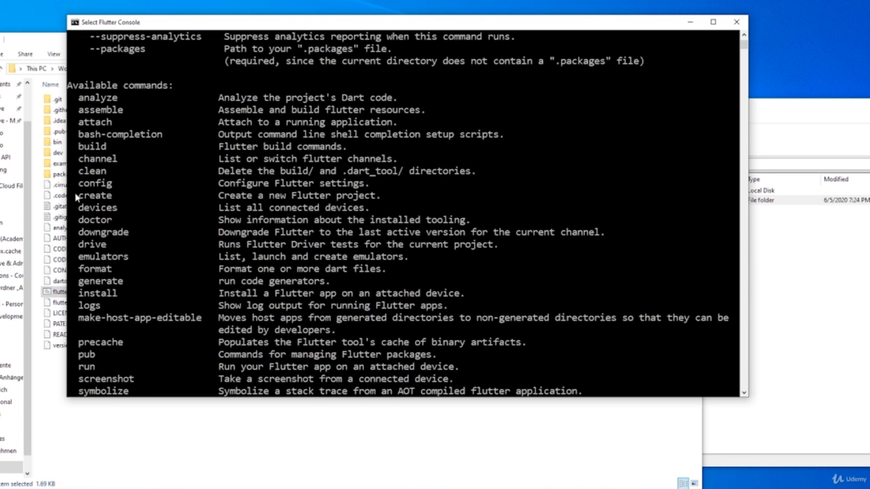
{"action": "left_click_drag", "start_coordinate": [73, 193], "coordinate": [117, 200]}
{"action": "scroll", "coordinate": [127, 270], "scroll_direction": "down", "scroll_amount": 2}
{"action": "left_click_drag", "start_coordinate": [77, 293], "coordinate": [108, 294]}
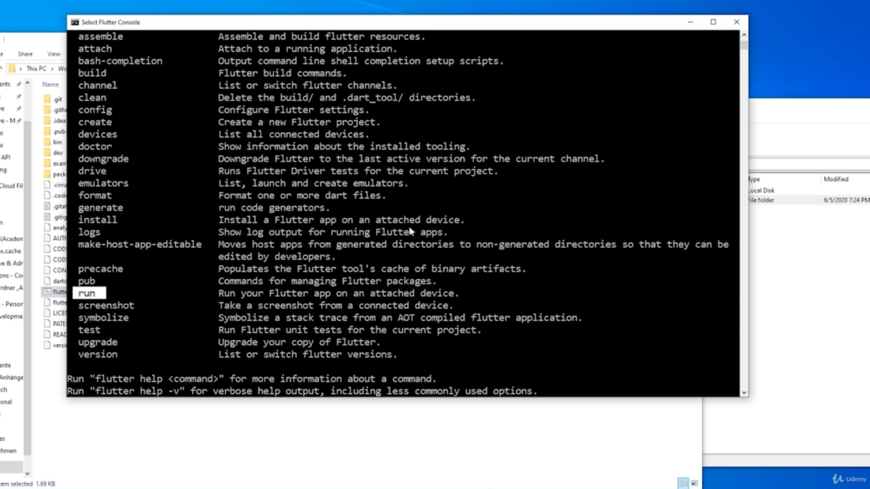
{"action": "scroll", "coordinate": [281, 270], "scroll_direction": "down", "scroll_amount": 6}
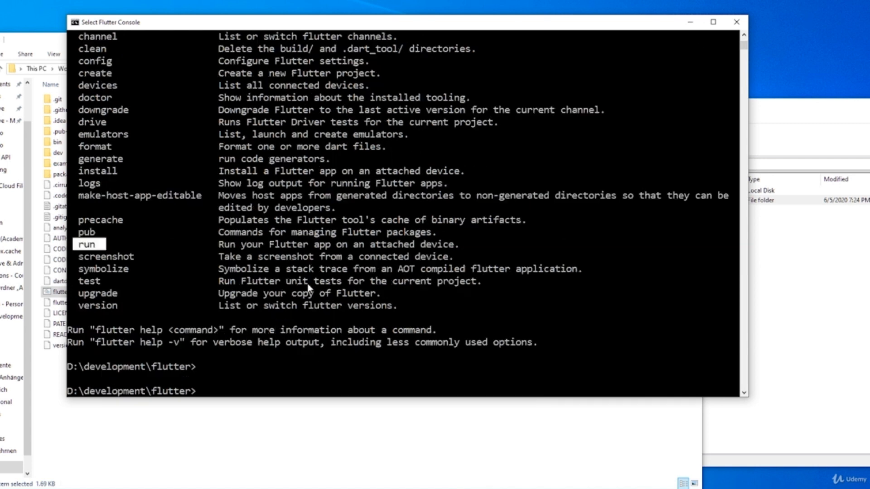
{"action": "scroll", "coordinate": [394, 105], "scroll_direction": "up", "scroll_amount": 2}
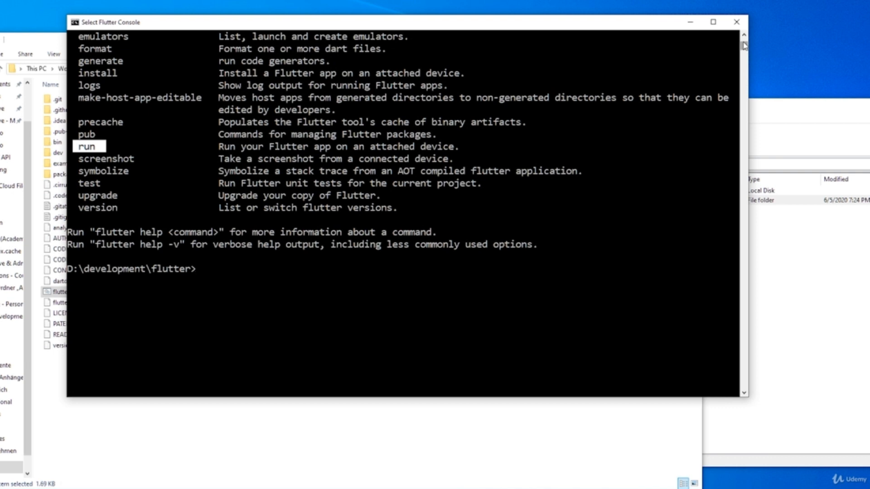
{"action": "left_click", "coordinate": [221, 279]}
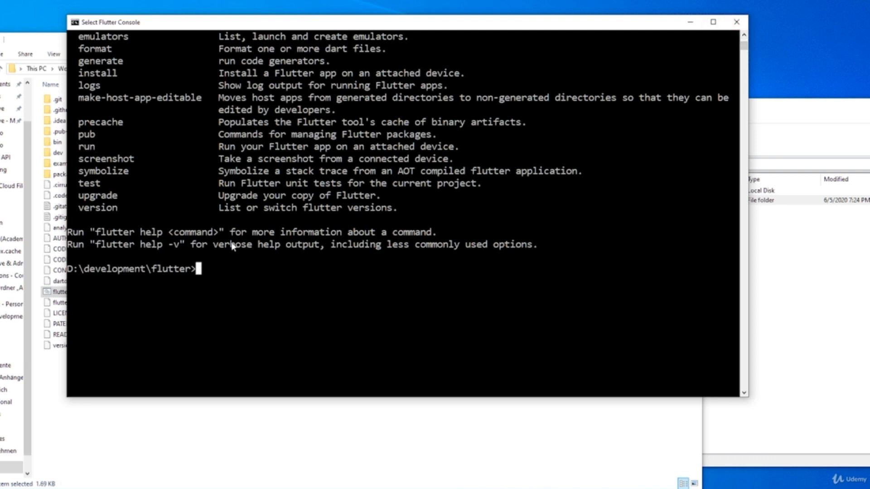
{"action": "left_click", "coordinate": [734, 28]}
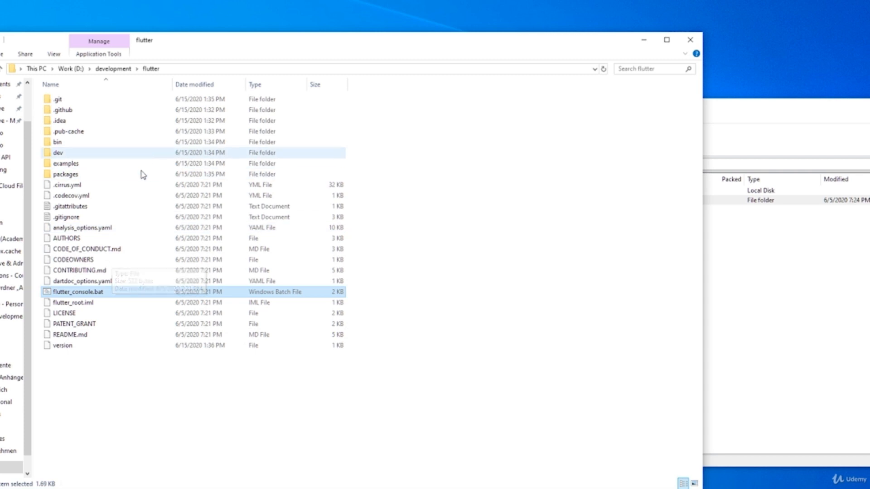
{"action": "left_click", "coordinate": [250, 413]}
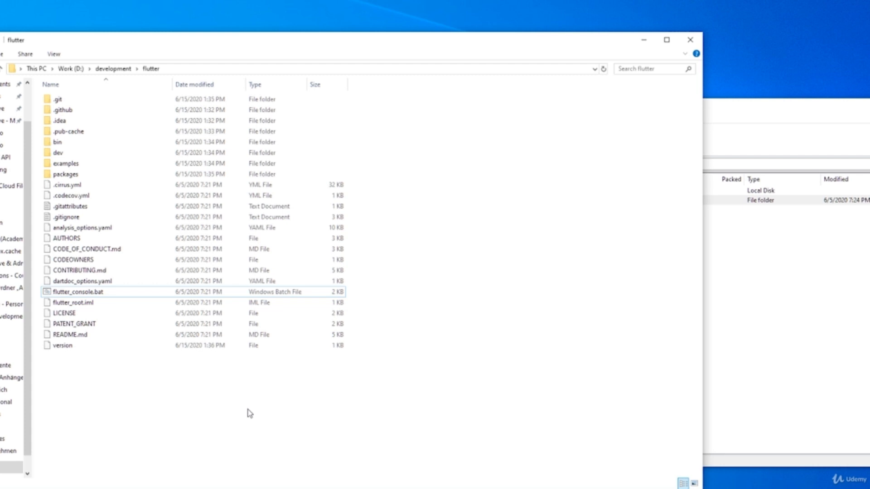
{"action": "left_click", "coordinate": [114, 69]}
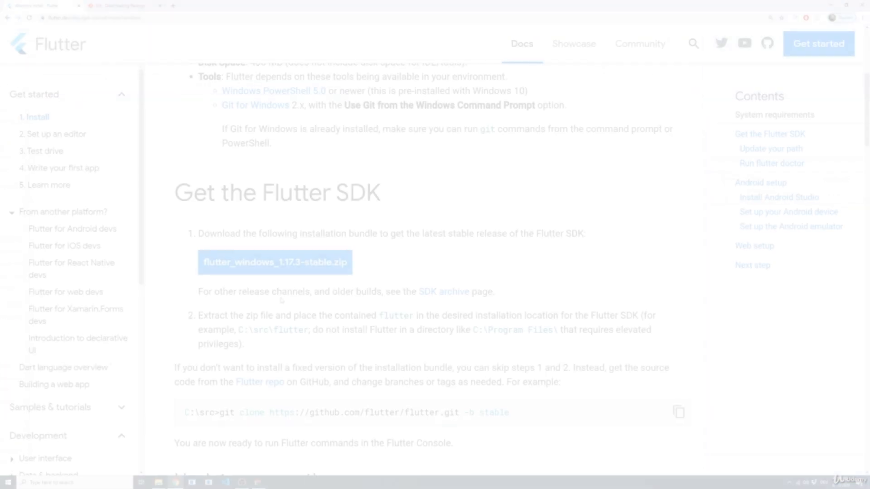
Switch to the Flutter Windows install page in Chrome and read how "Update your path" adds flutter\bin to the user's Path variable
{"action": "scroll", "coordinate": [287, 294], "scroll_direction": "down", "scroll_amount": 2}
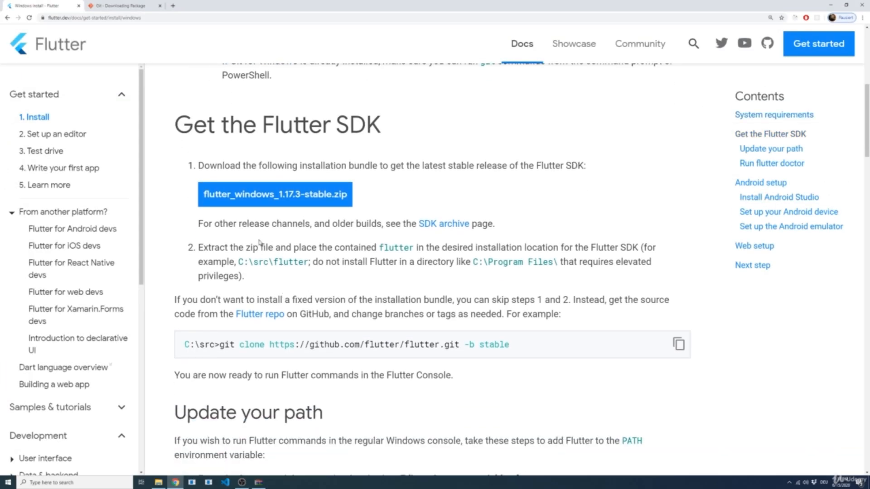
{"action": "scroll", "coordinate": [270, 258], "scroll_direction": "down", "scroll_amount": 1}
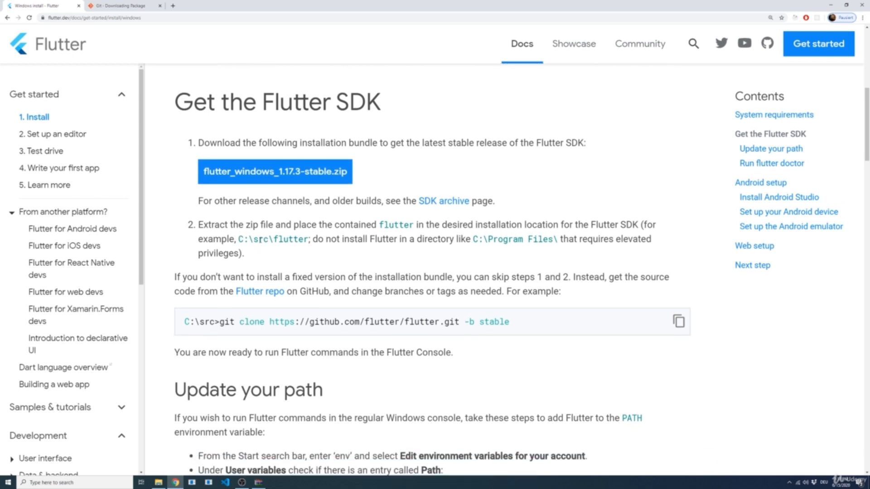
{"action": "scroll", "coordinate": [317, 267], "scroll_direction": "down", "scroll_amount": 3}
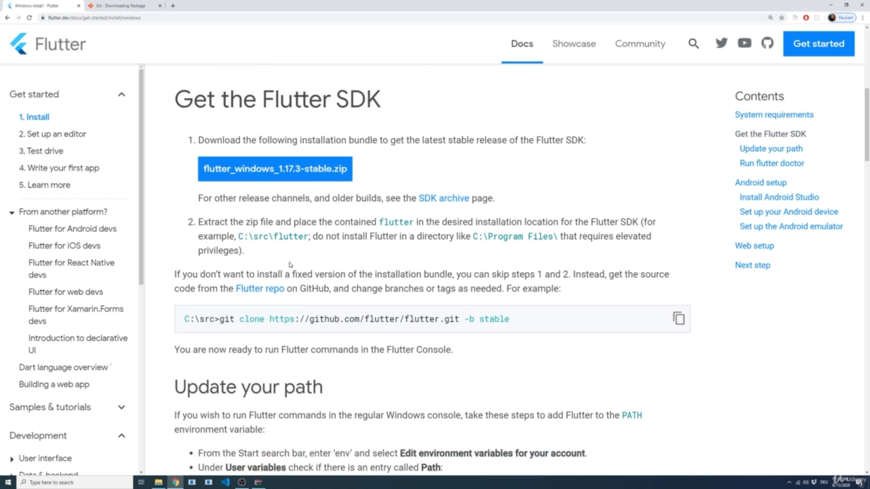
{"action": "left_click_drag", "start_coordinate": [328, 256], "coordinate": [171, 262]}
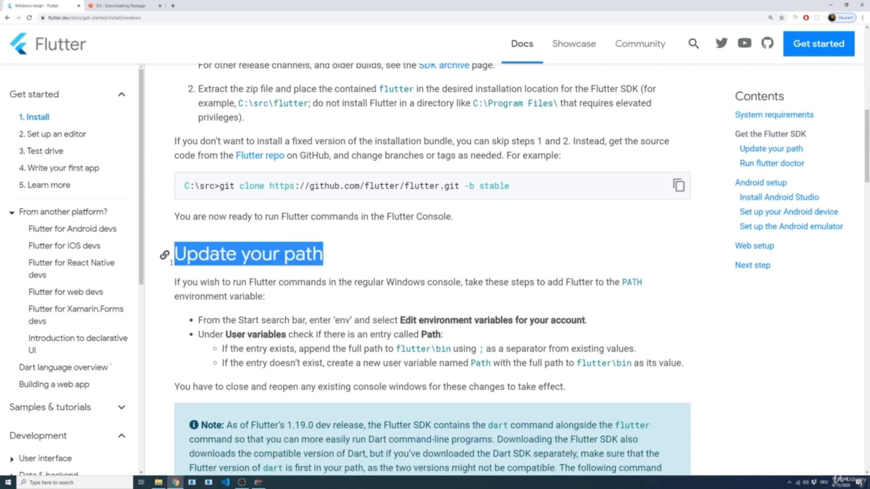
{"action": "left_click", "coordinate": [329, 262]}
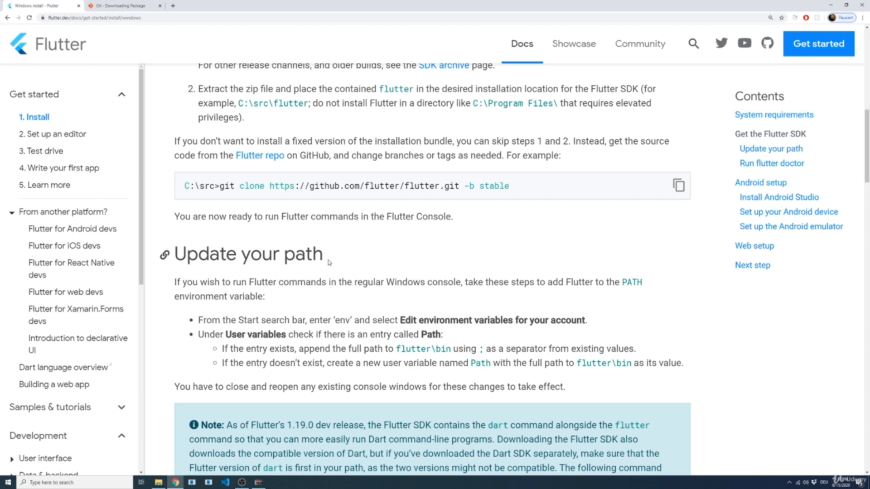
{"action": "key", "text": "alt+Tab"}
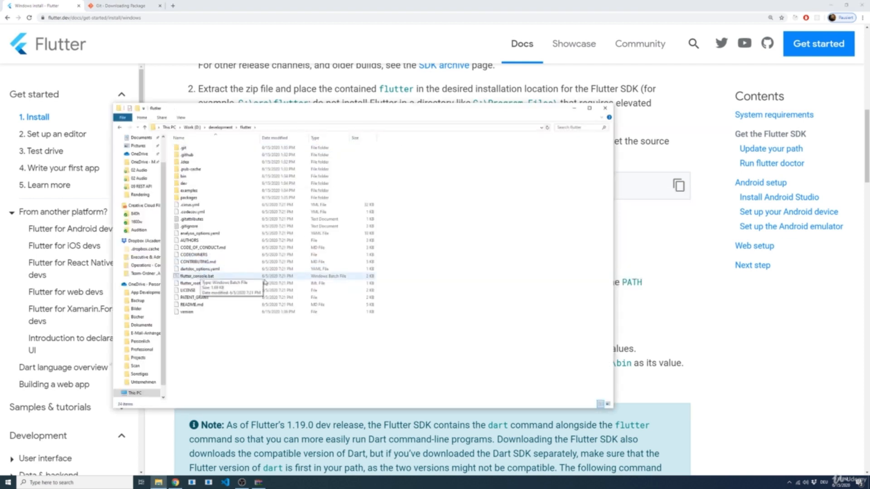
{"action": "left_click", "coordinate": [640, 311]}
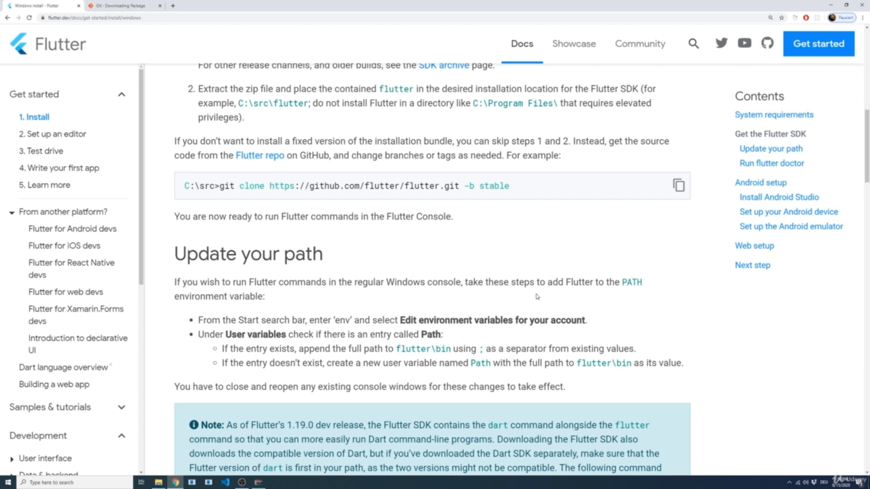
{"action": "scroll", "coordinate": [522, 294], "scroll_direction": "down", "scroll_amount": 2}
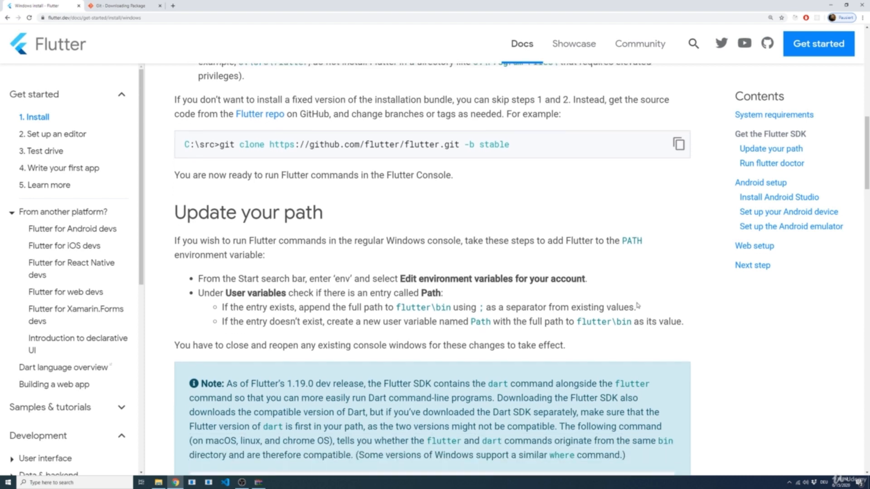
{"action": "scroll", "coordinate": [638, 306], "scroll_direction": "down", "scroll_amount": 1}
{"action": "left_click_drag", "start_coordinate": [399, 252], "coordinate": [592, 252]}
{"action": "left_click", "coordinate": [614, 267]}
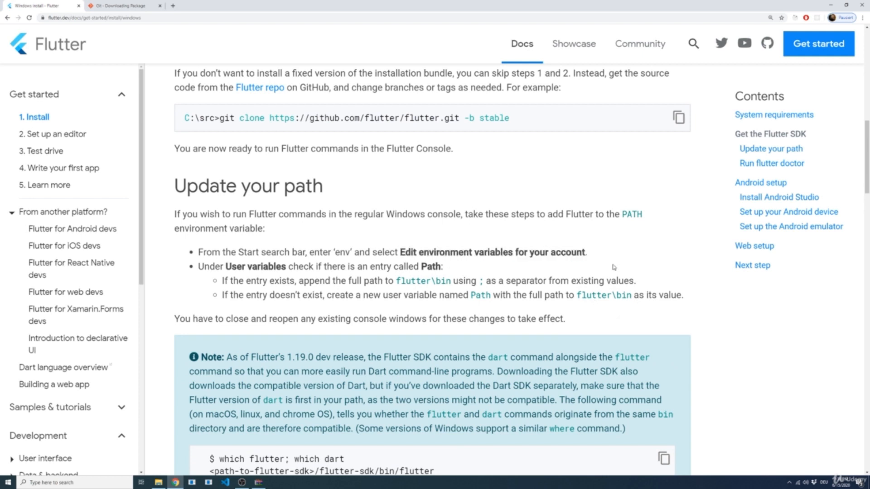
Open the environment variables editor for your account and place its window clear of the "Update your path" instructions
{"action": "key", "text": "super"}
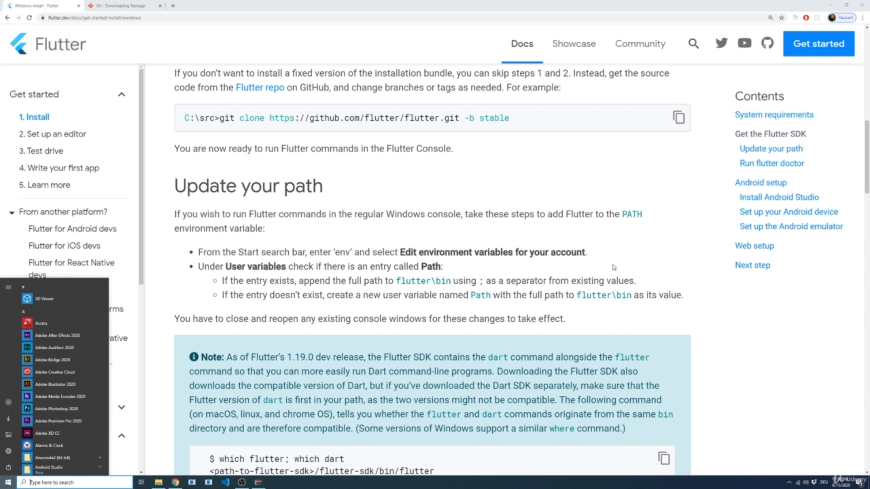
{"action": "type", "text": "env"}
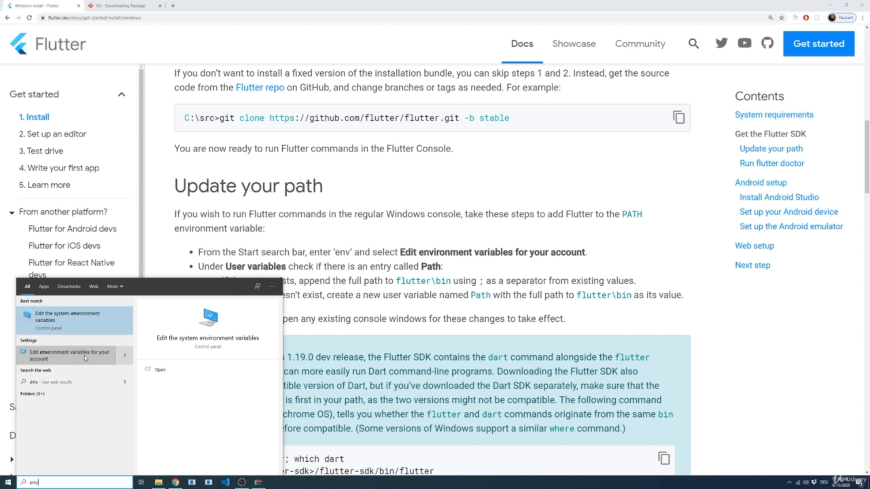
{"action": "left_click", "coordinate": [45, 361]}
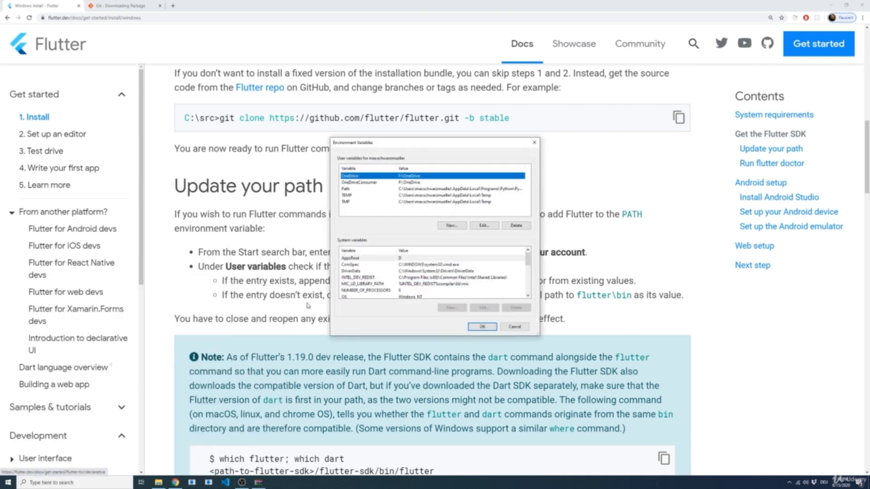
{"action": "left_click_drag", "start_coordinate": [421, 151], "coordinate": [538, 137]}
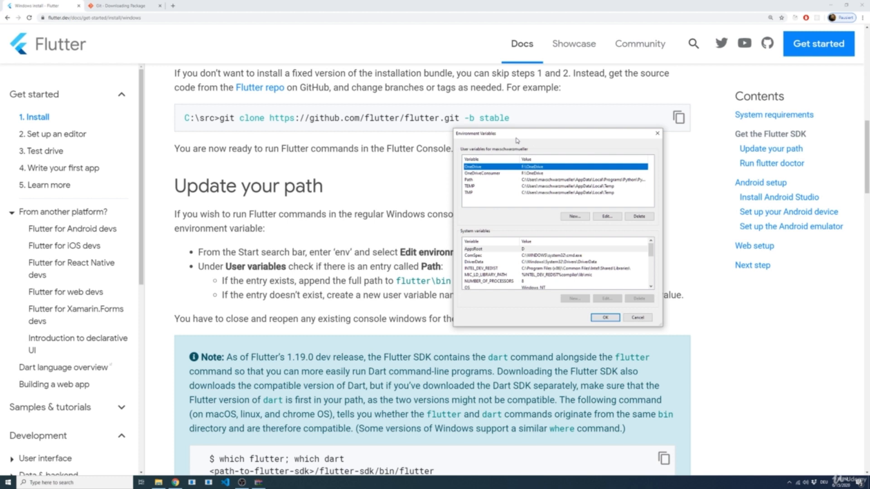
{"action": "left_click", "coordinate": [322, 190]}
{"action": "key", "text": "alt+Tab"}
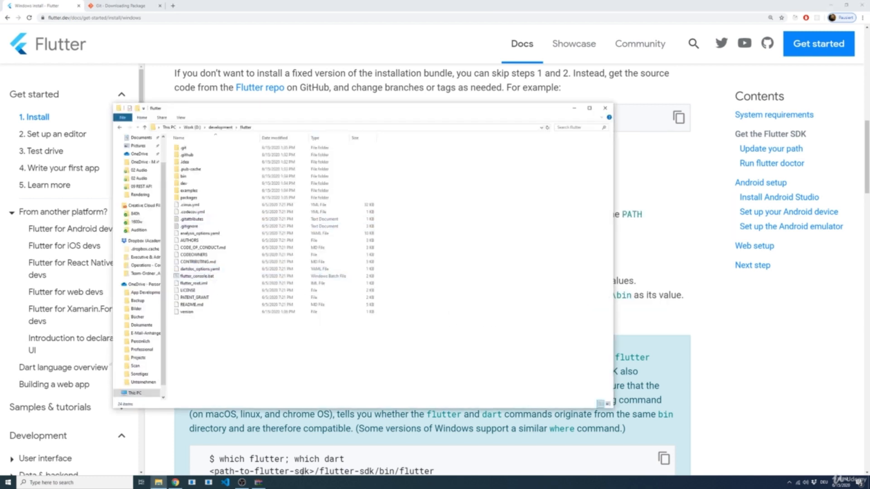
{"action": "key", "text": "alt+Tab"}
{"action": "left_click_drag", "start_coordinate": [550, 154], "coordinate": [631, 85]}
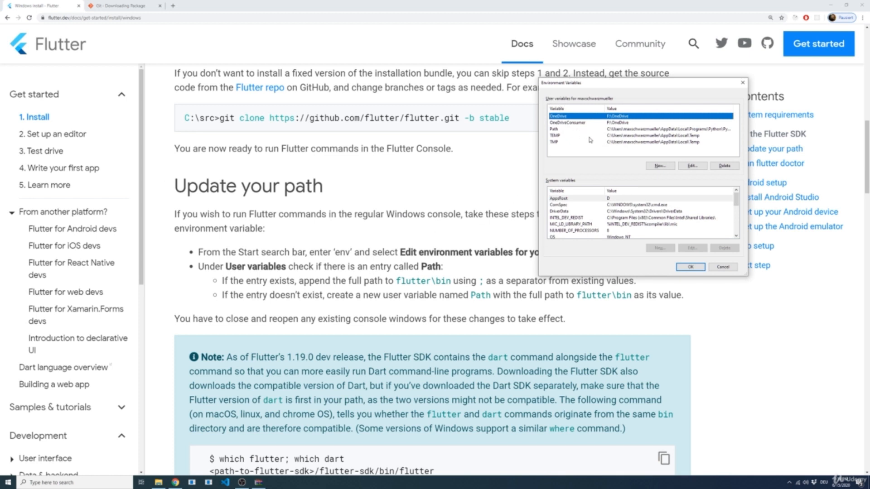
Check the user variables for Path and read the install page's instruction for when that entry doesn't exist
{"action": "left_click", "coordinate": [567, 129]}
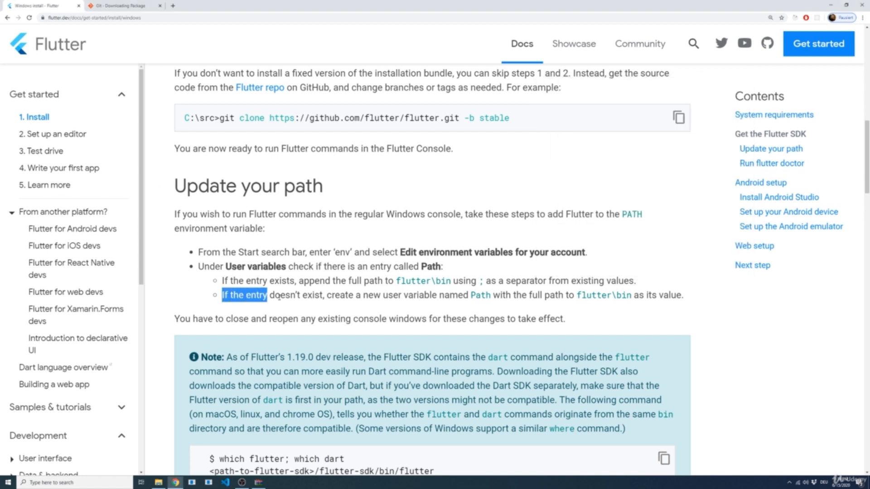
{"action": "left_click_drag", "start_coordinate": [278, 296], "coordinate": [634, 299]}
{"action": "left_click", "coordinate": [470, 313]}
{"action": "left_click", "coordinate": [533, 308]}
{"action": "key", "text": "alt+Tab"}
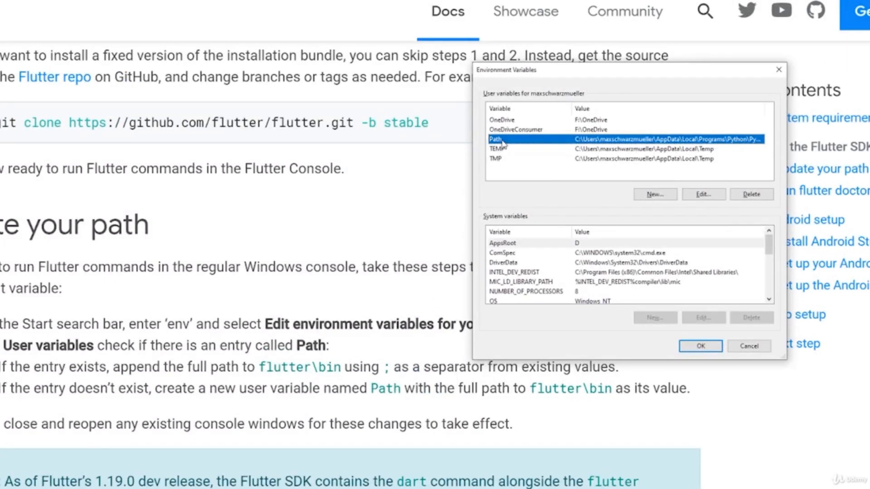
Open the Path user variable for editing and start a new blank entry at the end of its list
{"action": "double_click", "coordinate": [502, 140]}
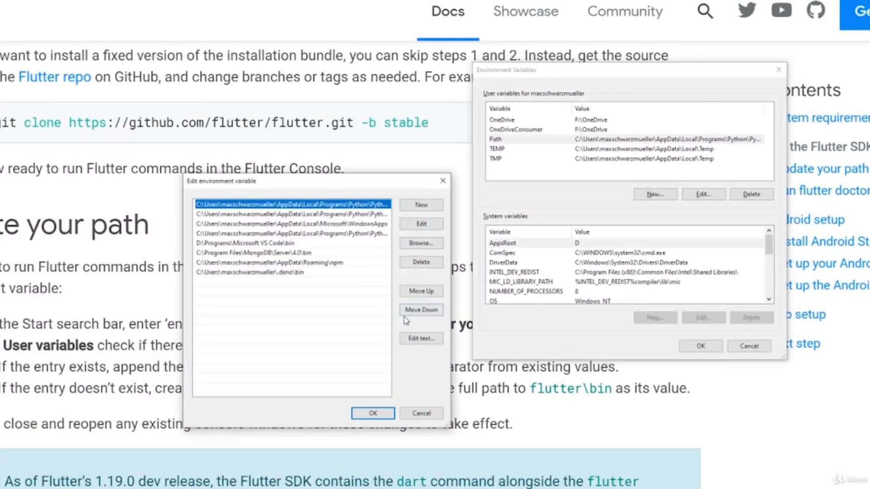
{"action": "double_click", "coordinate": [248, 288]}
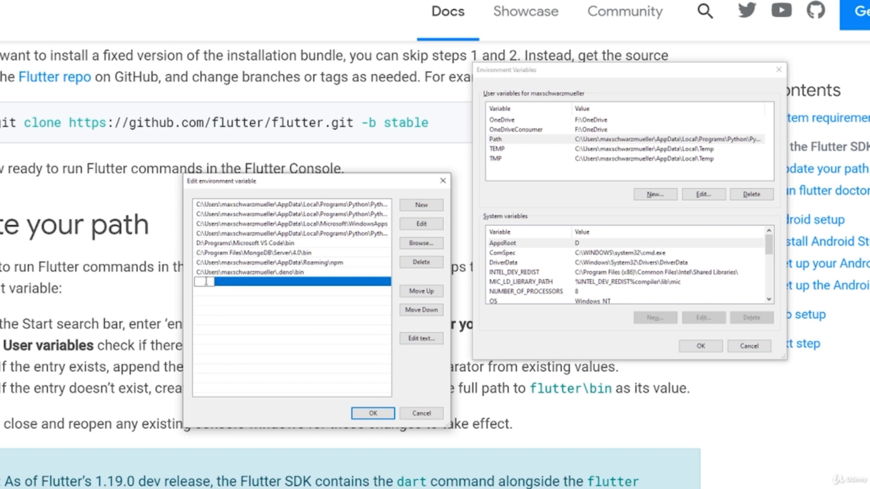
{"action": "left_click_drag", "start_coordinate": [272, 182], "coordinate": [444, 129]}
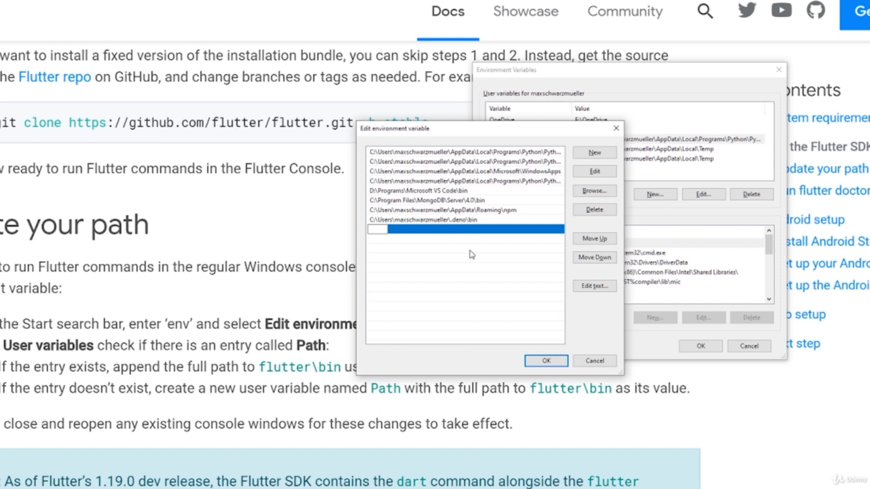
Open the bin folder inside the flutter folder in File Explorer and copy its full path, D:\development\flutter\bin
{"action": "key", "text": "alt+Tab"}
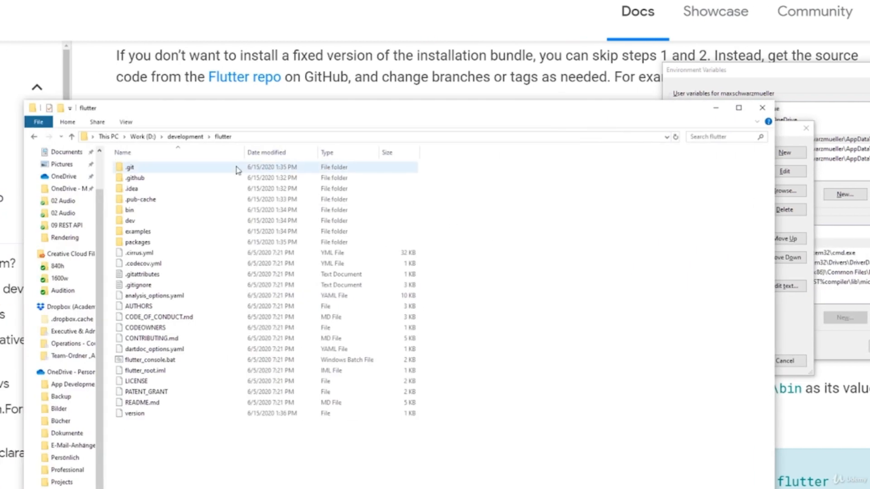
{"action": "left_click", "coordinate": [245, 138]}
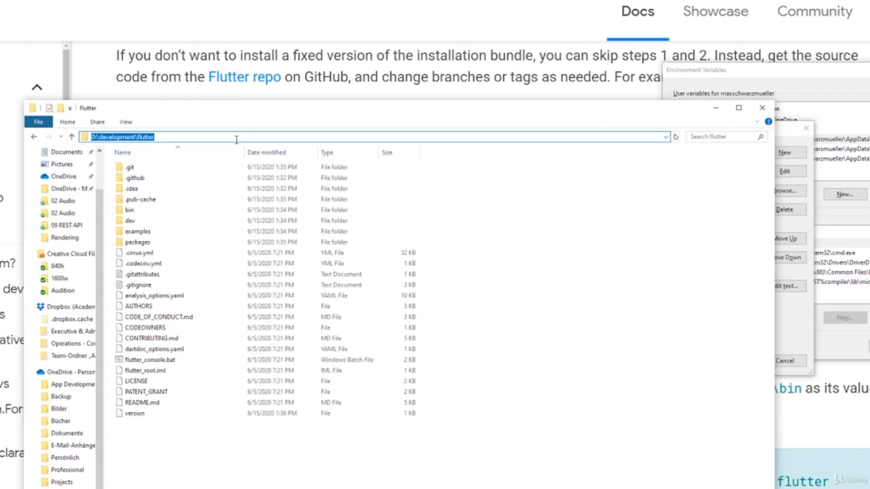
{"action": "double_click", "coordinate": [131, 210]}
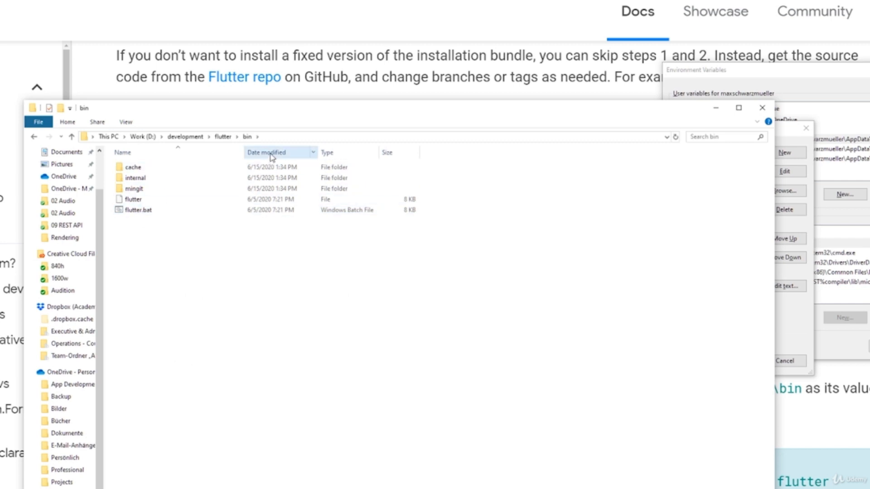
{"action": "left_click", "coordinate": [277, 137]}
{"action": "key", "text": "ctrl+c"}
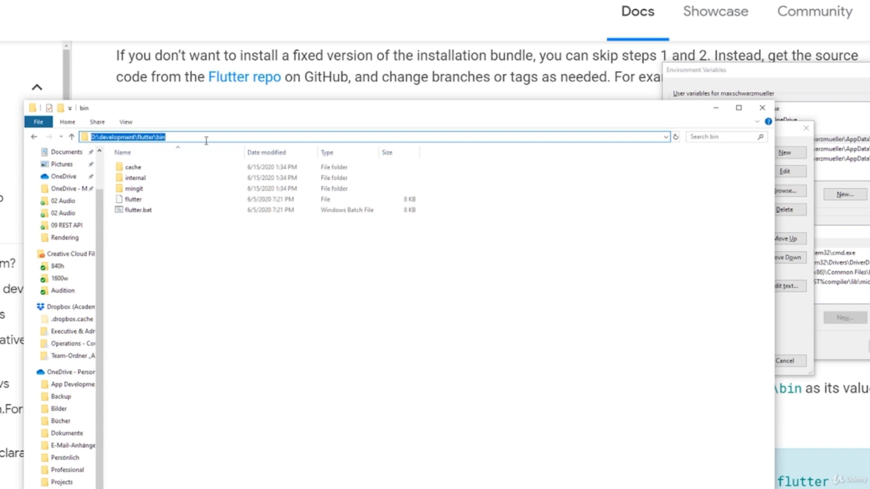
Paste D:\development\flutter\bin as the new Path entry and save the environment variable changes
{"action": "left_click", "coordinate": [787, 140]}
{"action": "double_click", "coordinate": [569, 230]}
{"action": "key", "text": "ctrl+v"}
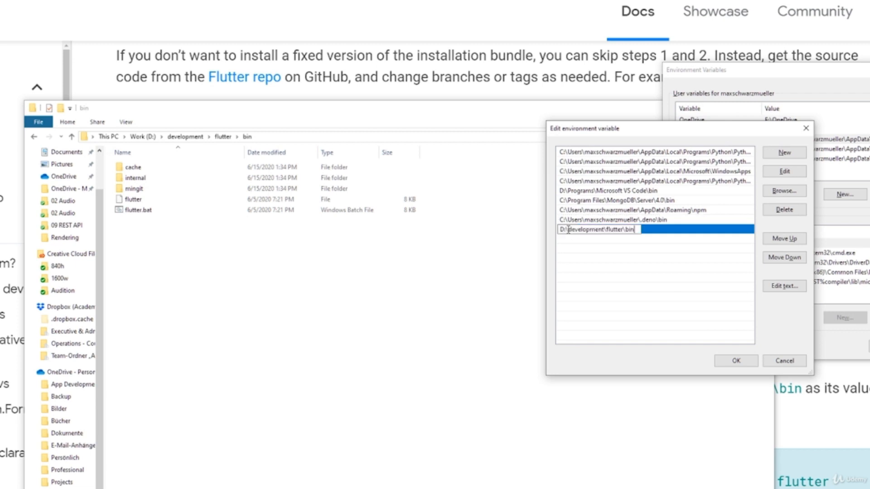
{"action": "left_click", "coordinate": [588, 256]}
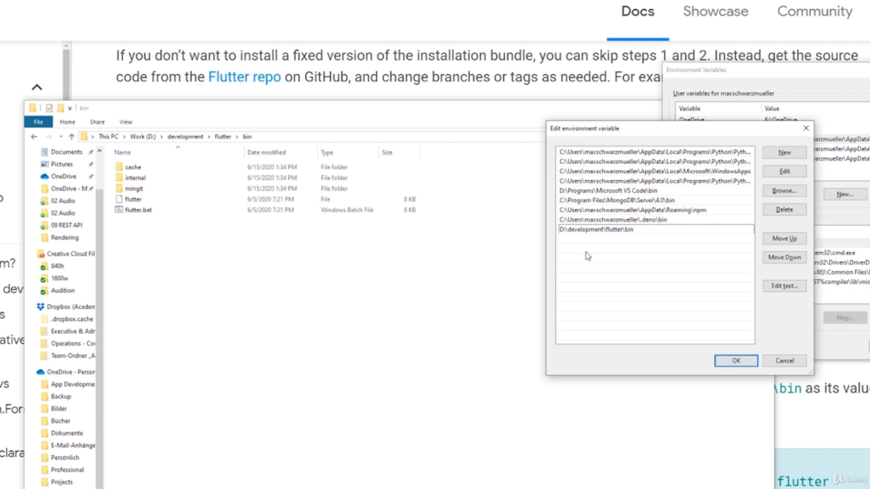
{"action": "left_click", "coordinate": [735, 361]}
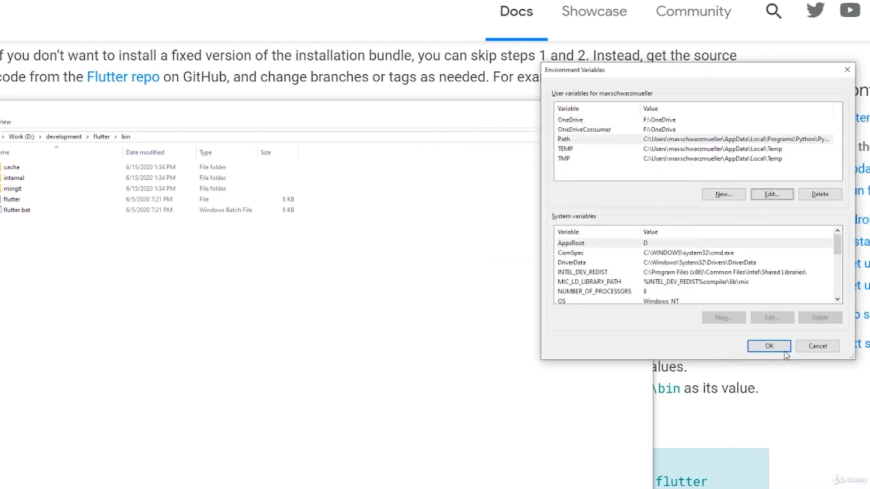
{"action": "left_click", "coordinate": [768, 346]}
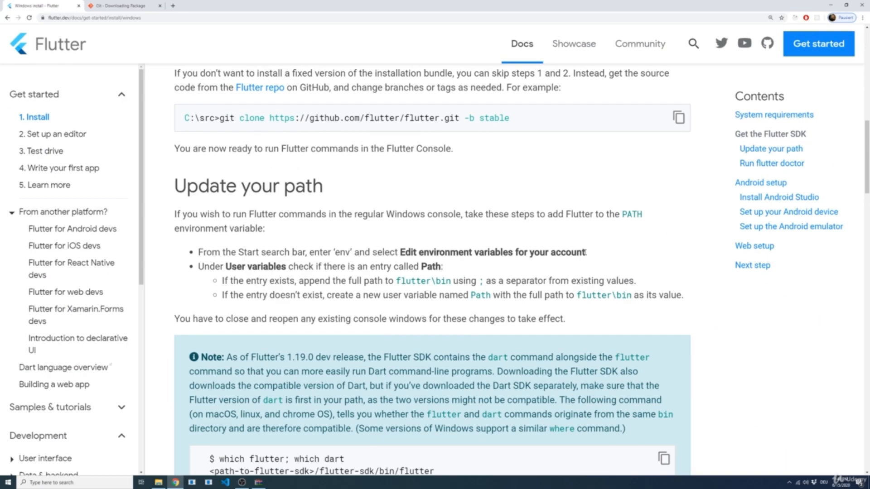
Launch a new Command Prompt window and enlarge its text for easier reading
{"action": "scroll", "coordinate": [587, 267], "scroll_direction": "down", "scroll_amount": 2}
{"action": "scroll", "coordinate": [583, 255], "scroll_direction": "down", "scroll_amount": 2}
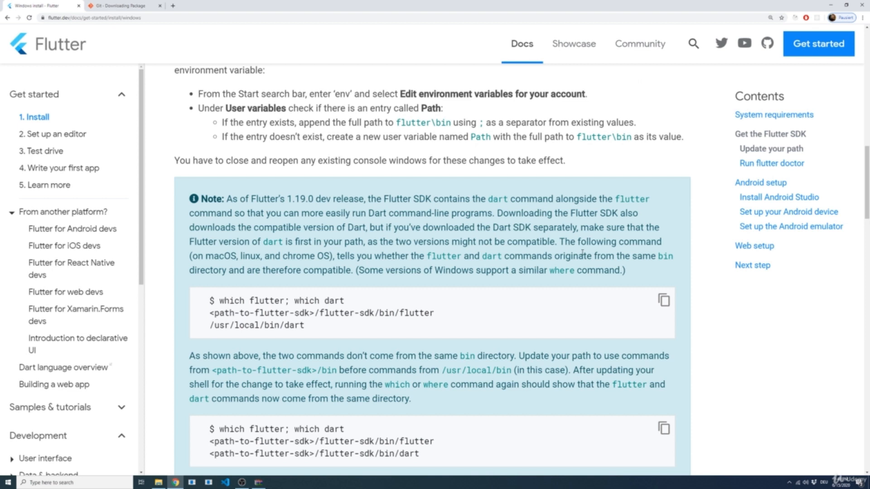
{"action": "key", "text": "super"}
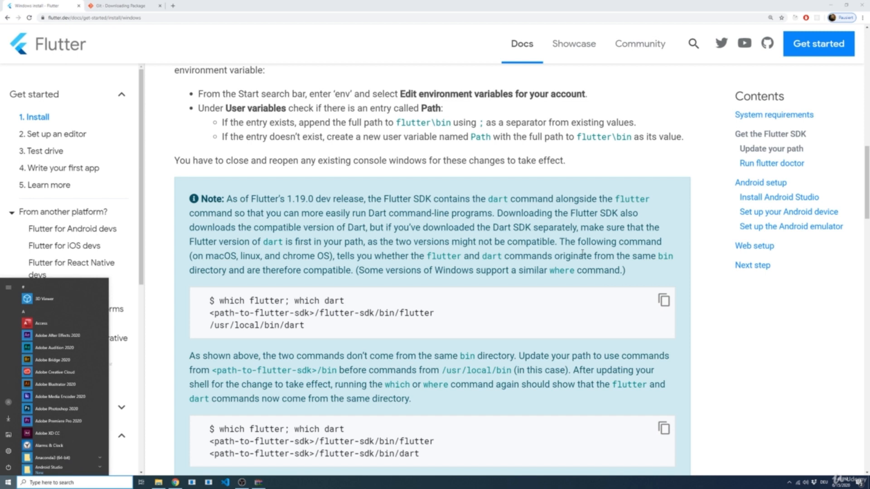
{"action": "type", "text": "powers"}
{"action": "key", "text": "BackSpace"}
{"action": "key", "text": "BackSpace"}
{"action": "key", "text": "BackSpace"}
{"action": "key", "text": "BackSpace"}
{"action": "key", "text": "BackSpace"}
{"action": "key", "text": "BackSpace"}
{"action": "type", "text": "cmd"}
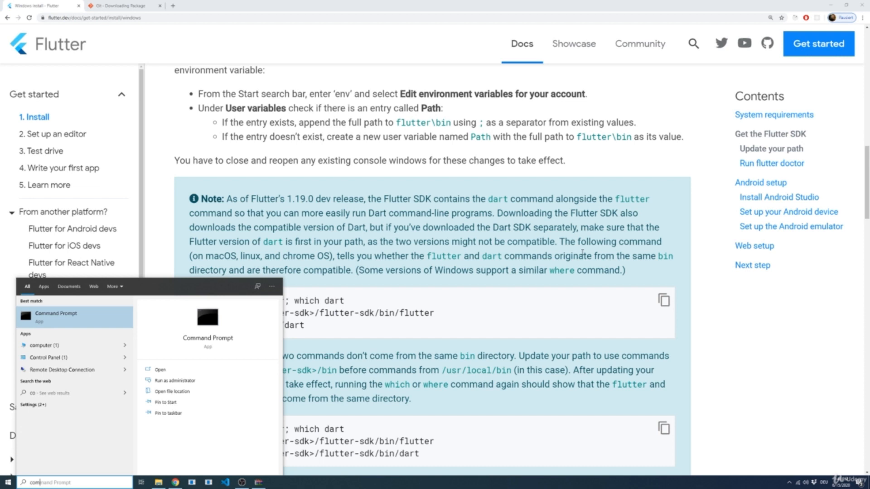
{"action": "key", "text": "Return"}
{"action": "left_click", "coordinate": [206, 83]}
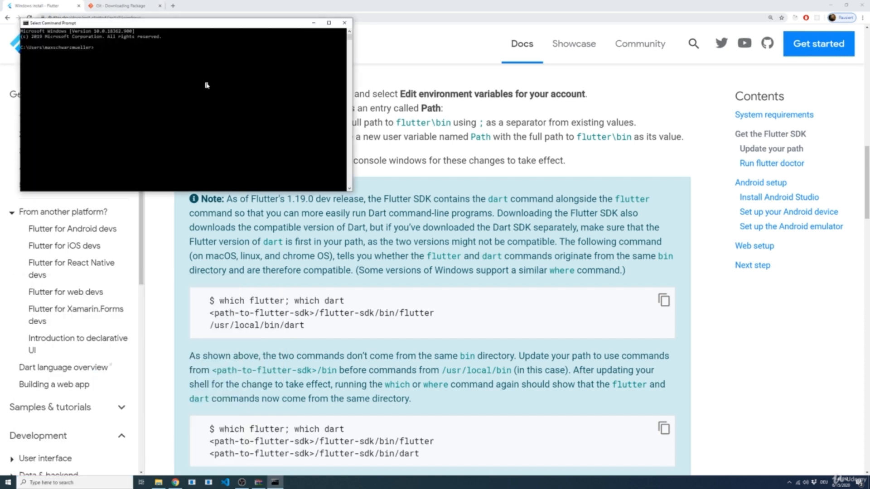
{"action": "scroll", "coordinate": [213, 97], "scroll_direction": "up", "scroll_amount": 5}
Run the flutter command in Command Prompt and look through its options and available commands
{"action": "type", "text": "flutter"}
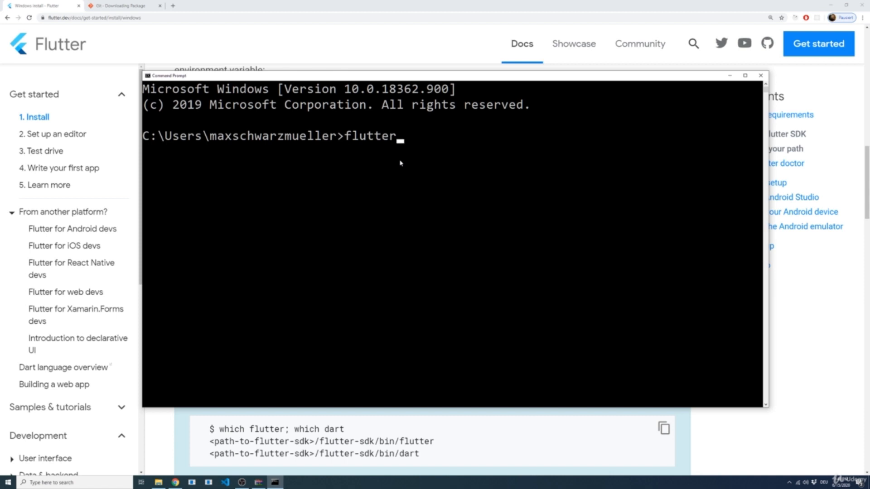
{"action": "key", "text": "Return"}
{"action": "scroll", "coordinate": [308, 182], "scroll_direction": "up", "scroll_amount": 5}
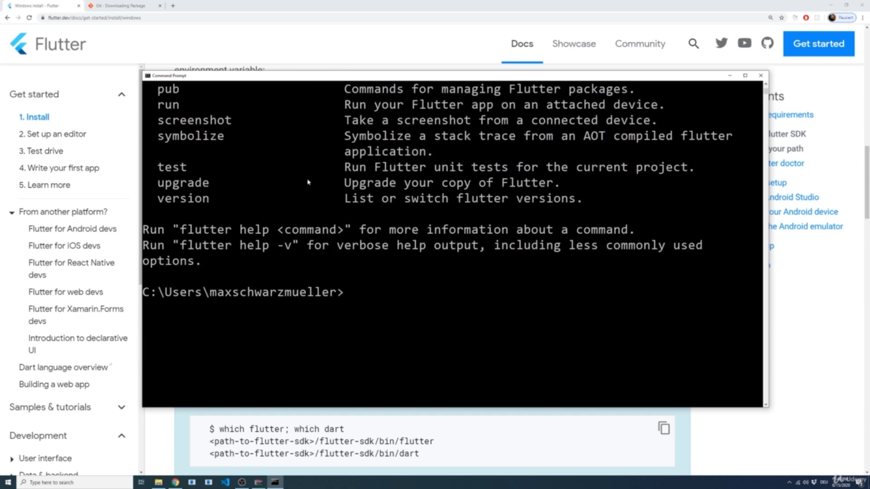
{"action": "scroll", "coordinate": [308, 182], "scroll_direction": "up", "scroll_amount": 3}
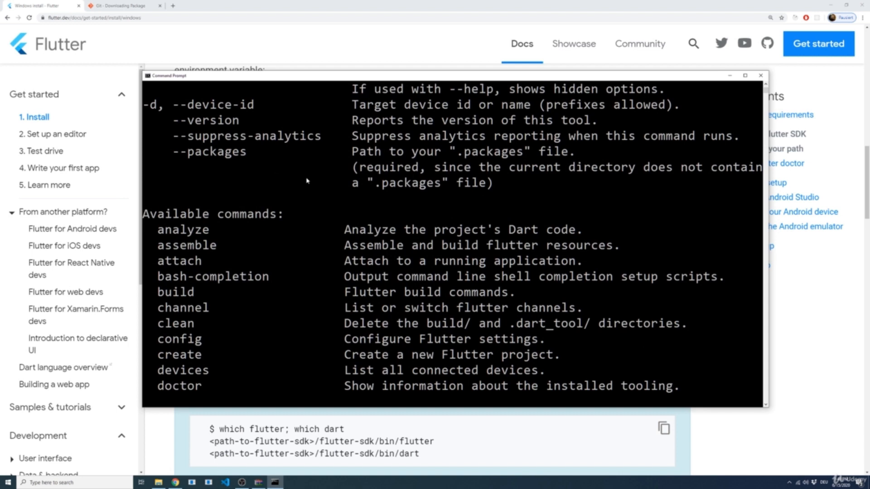
{"action": "scroll", "coordinate": [288, 181], "scroll_direction": "down", "scroll_amount": 8}
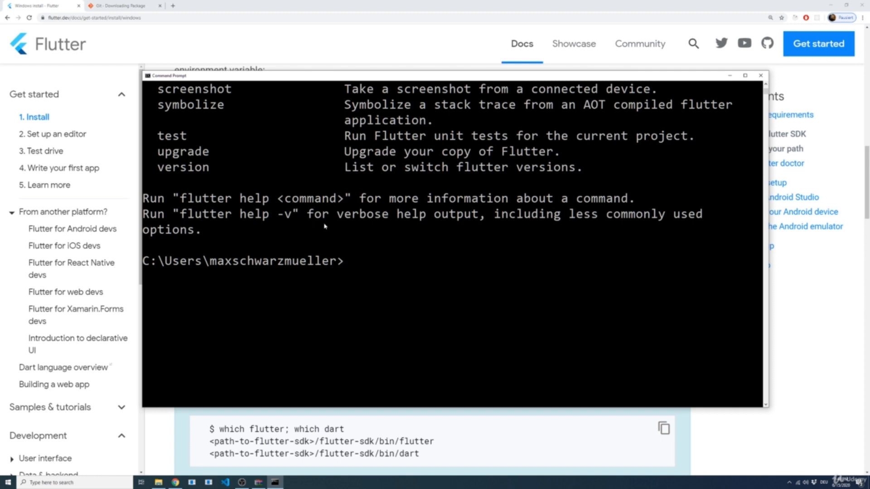
Return to the Flutter install page in Chrome and read the "Run flutter doctor" section
{"action": "left_click", "coordinate": [739, 424]}
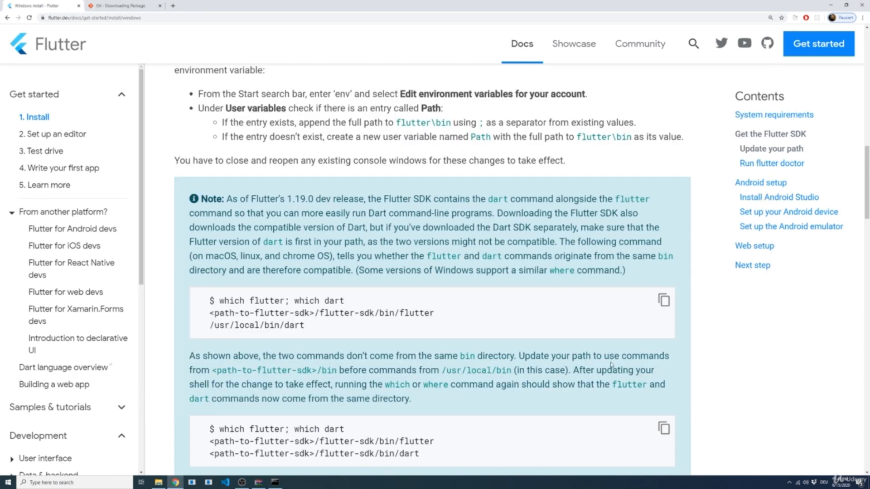
{"action": "scroll", "coordinate": [610, 370], "scroll_direction": "down", "scroll_amount": 7}
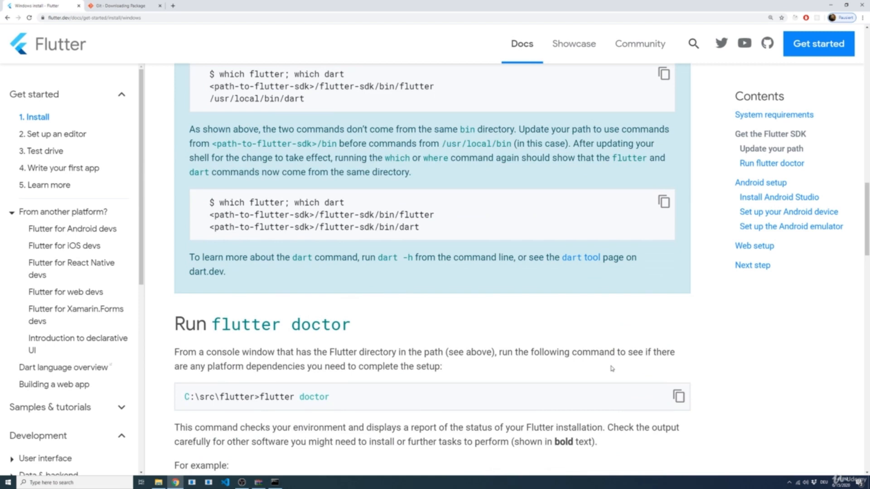
{"action": "scroll", "coordinate": [322, 305], "scroll_direction": "down", "scroll_amount": 2}
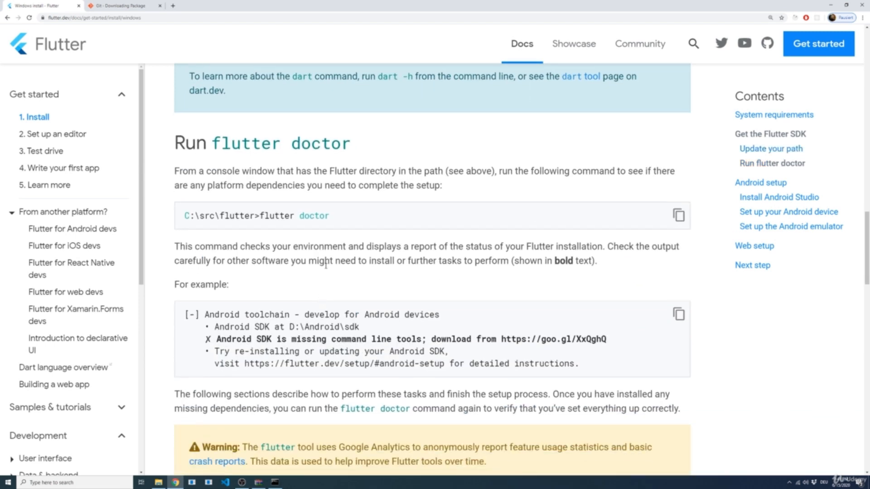
{"action": "left_click_drag", "start_coordinate": [329, 216], "coordinate": [259, 216]}
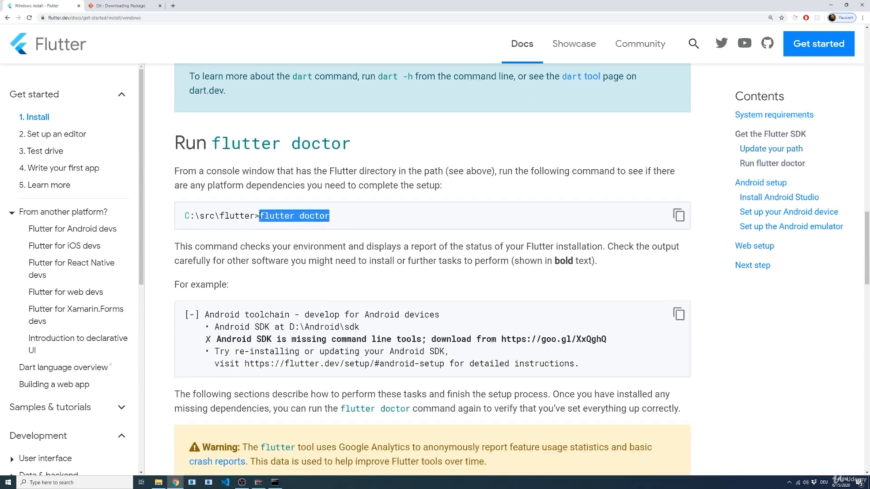
{"action": "left_click", "coordinate": [278, 241]}
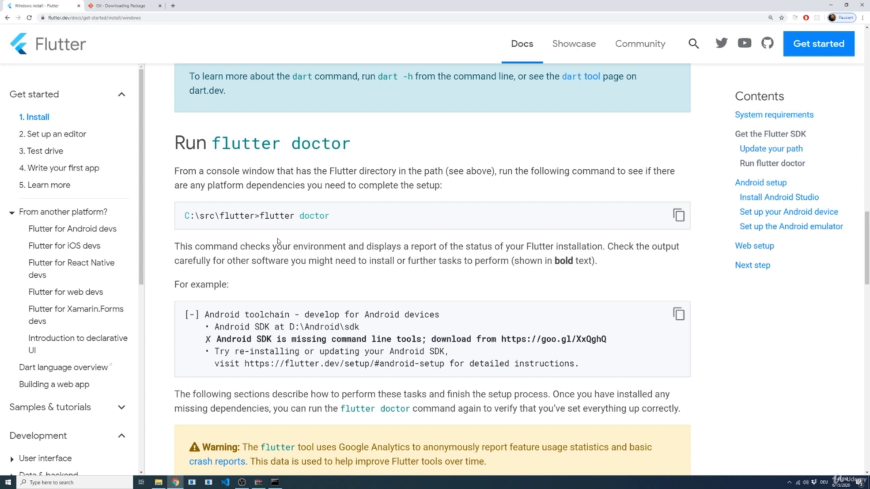
Switch back to Command Prompt and run flutter doctor to check the Flutter installation
{"action": "left_click", "coordinate": [275, 482]}
{"action": "type", "text": "flutter doctor"}
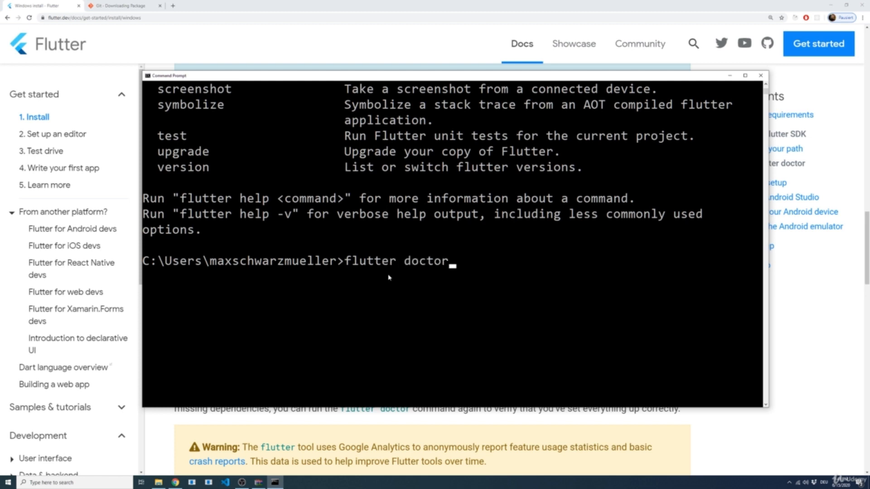
{"action": "key", "text": "Return"}
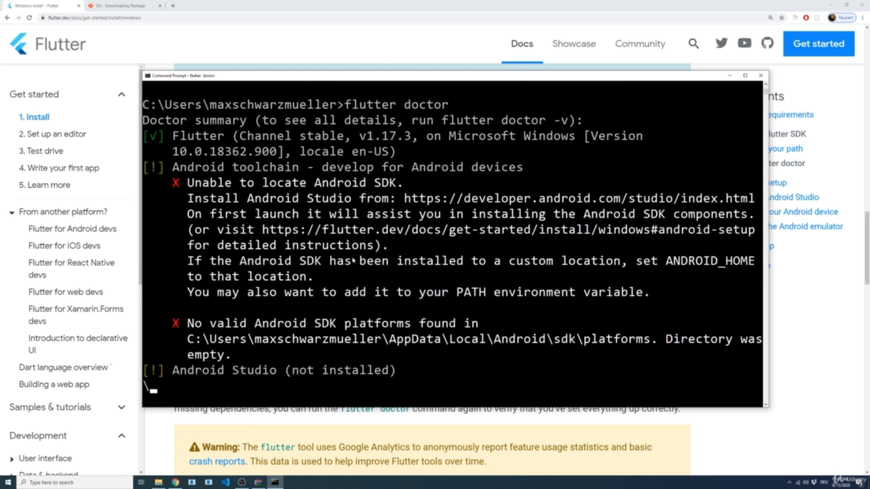
Examine the flutter doctor report's entries for Flutter, the Android toolchain, Android Studio and connected devices
{"action": "left_click", "coordinate": [180, 116]}
{"action": "left_click_drag", "start_coordinate": [179, 116], "coordinate": [297, 131]}
{"action": "scroll", "coordinate": [254, 136], "scroll_direction": "up", "scroll_amount": 1}
{"action": "left_click_drag", "start_coordinate": [176, 106], "coordinate": [290, 111]}
{"action": "left_click_drag", "start_coordinate": [173, 137], "coordinate": [487, 292]}
{"action": "left_click", "coordinate": [512, 323]}
{"action": "scroll", "coordinate": [345, 389], "scroll_direction": "up", "scroll_amount": 1}
{"action": "scroll", "coordinate": [190, 295], "scroll_direction": "down", "scroll_amount": 1}
{"action": "left_click_drag", "start_coordinate": [177, 312], "coordinate": [281, 319]}
{"action": "scroll", "coordinate": [281, 320], "scroll_direction": "down", "scroll_amount": 1}
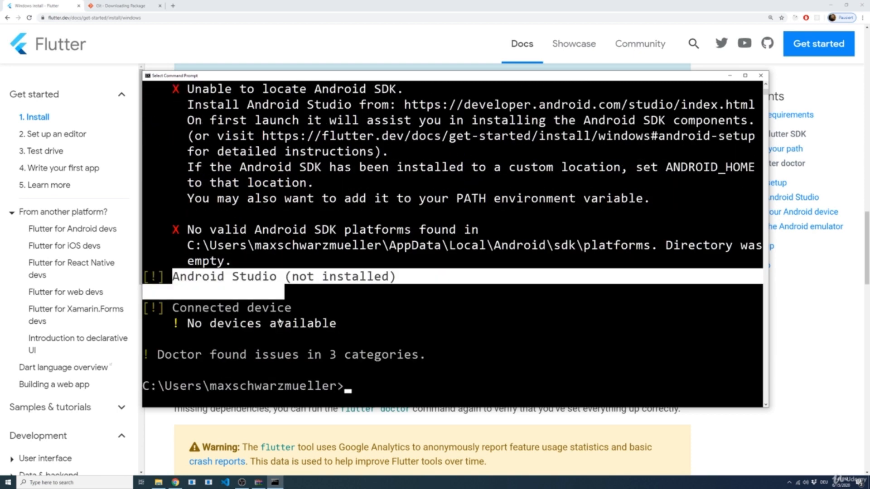
Review the flutter doctor report's connected device and Android toolchain entries again
{"action": "left_click_drag", "start_coordinate": [195, 308], "coordinate": [324, 337]}
{"action": "left_click", "coordinate": [377, 307]}
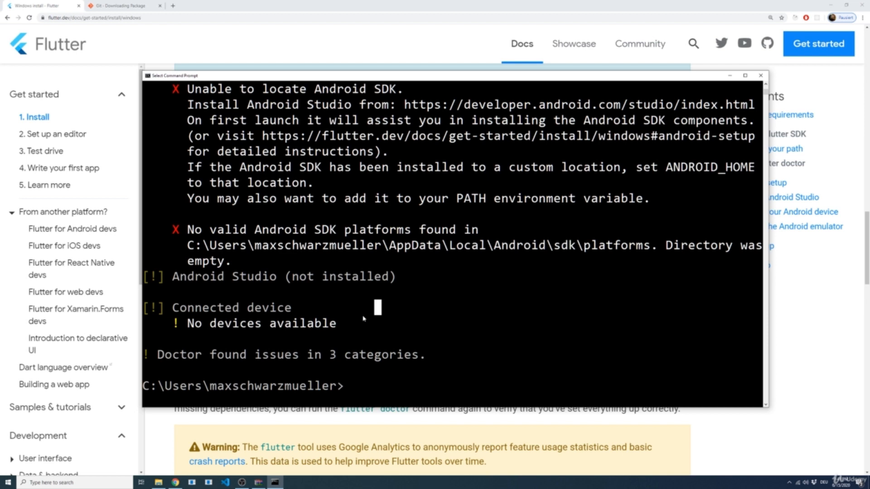
{"action": "scroll", "coordinate": [363, 318], "scroll_direction": "up", "scroll_amount": 2}
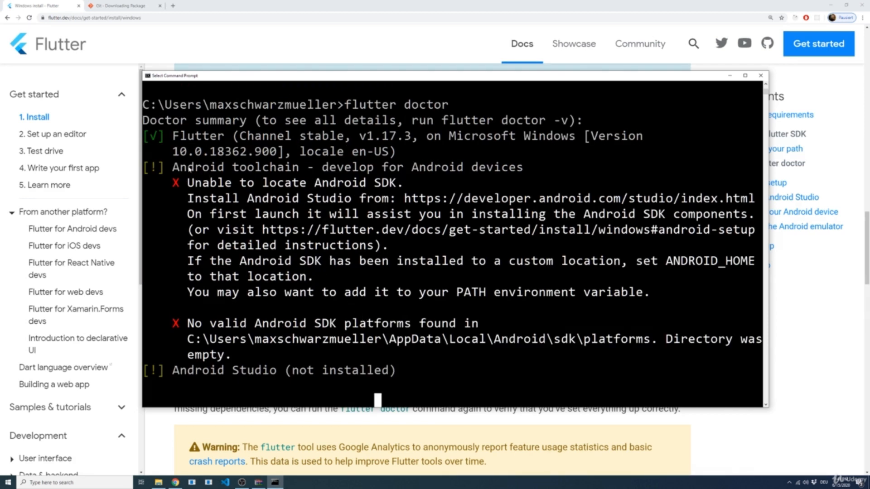
{"action": "left_click_drag", "start_coordinate": [173, 168], "coordinate": [300, 172]}
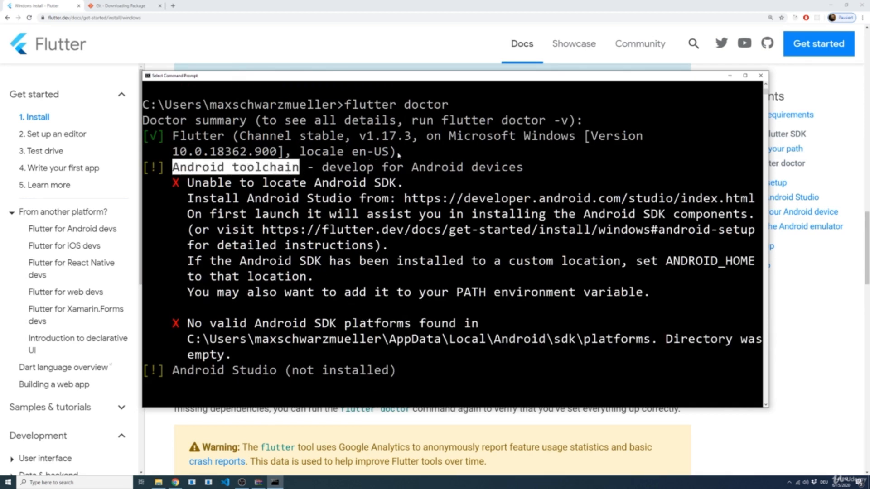
{"action": "left_click", "coordinate": [399, 153]}
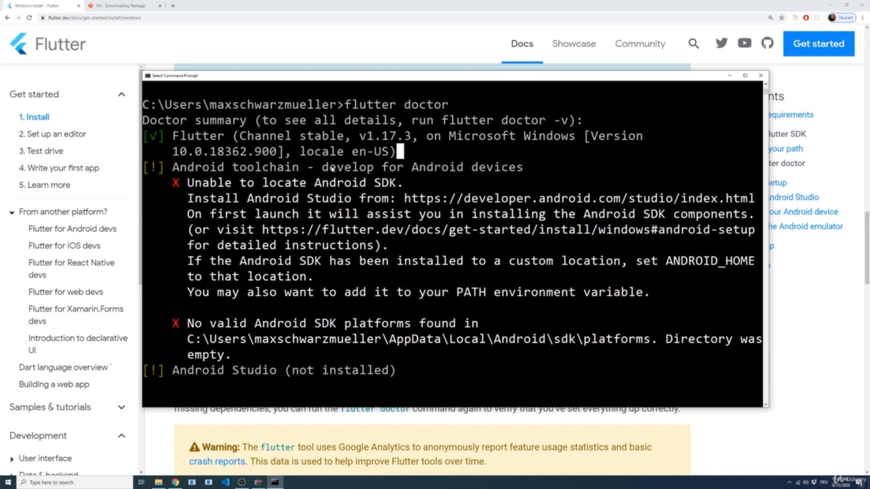
{"action": "key", "text": "Escape"}
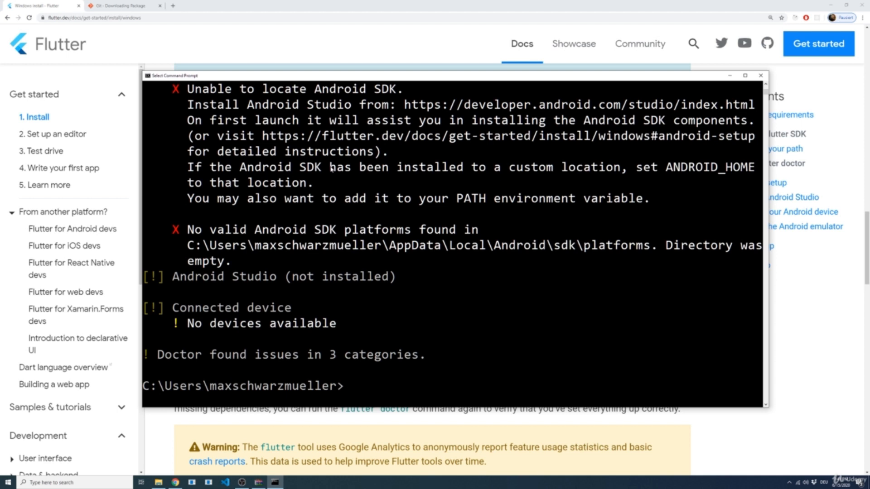
Return to the Flutter install page in Chrome and read the Android setup section on installing Android Studio
{"action": "left_click", "coordinate": [482, 426]}
{"action": "scroll", "coordinate": [381, 267], "scroll_direction": "down", "scroll_amount": 5}
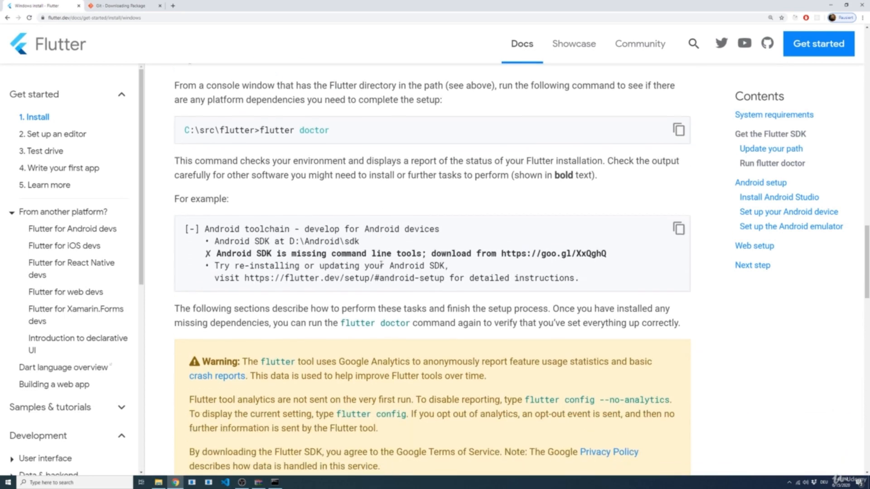
{"action": "scroll", "coordinate": [380, 262], "scroll_direction": "down", "scroll_amount": 6}
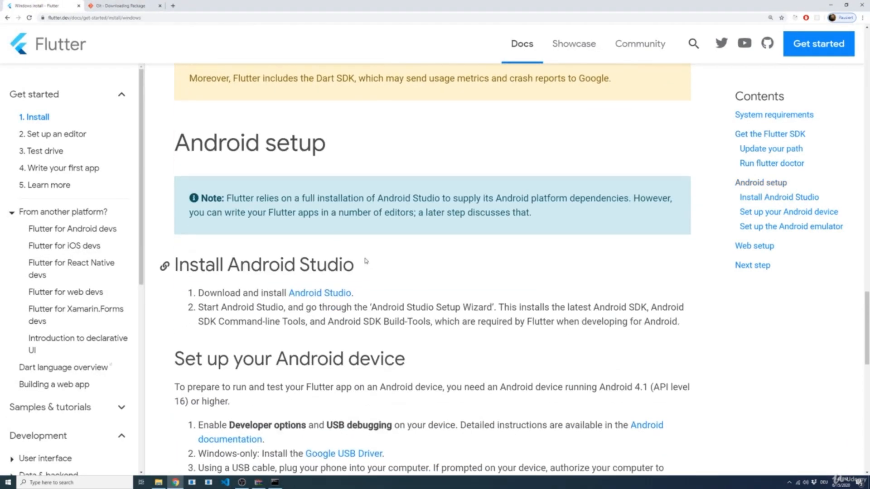
{"action": "left_click_drag", "start_coordinate": [356, 155], "coordinate": [172, 145]}
{"action": "left_click", "coordinate": [372, 254]}
{"action": "scroll", "coordinate": [373, 253], "scroll_direction": "down", "scroll_amount": 1}
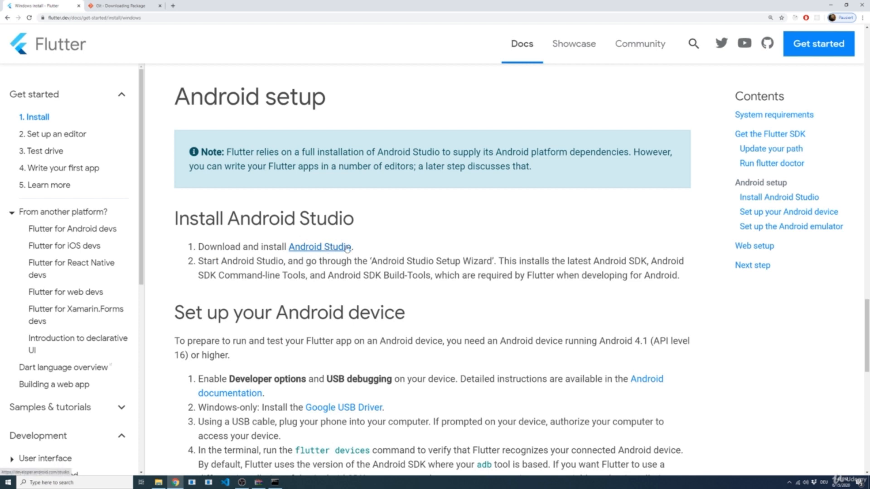
Open the linked Android Studio download page in a new tab and enlarge it for readability
{"action": "middle_click", "coordinate": [319, 247]}
{"action": "left_click", "coordinate": [189, 7]}
{"action": "key", "text": "ctrl+plus"}
{"action": "key", "text": "ctrl+plus"}
{"action": "key", "text": "ctrl+plus"}
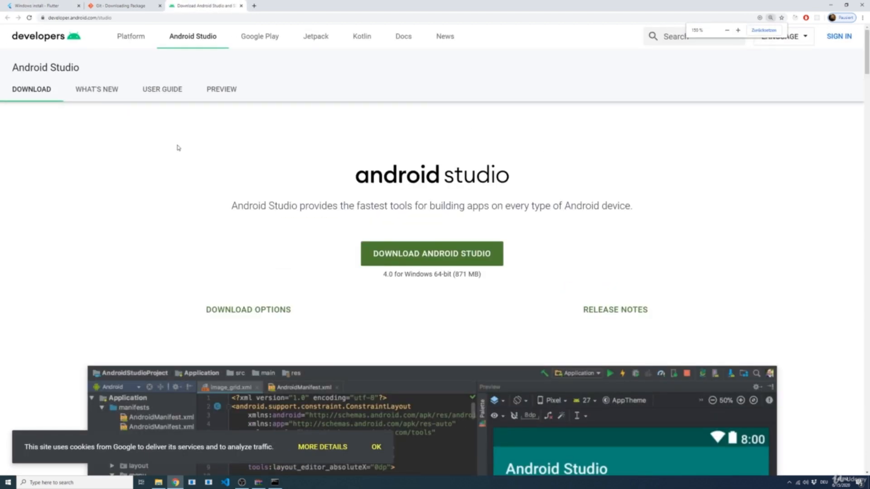
{"action": "key", "text": "ctrl+plus"}
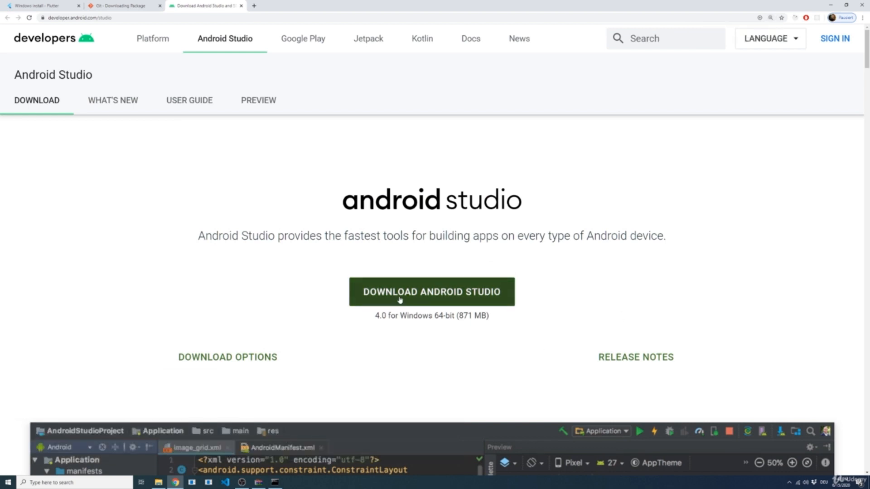
Download Android Studio for Windows, agreeing to the terms and conditions, and save the installer to Downloads
{"action": "left_click", "coordinate": [400, 299]}
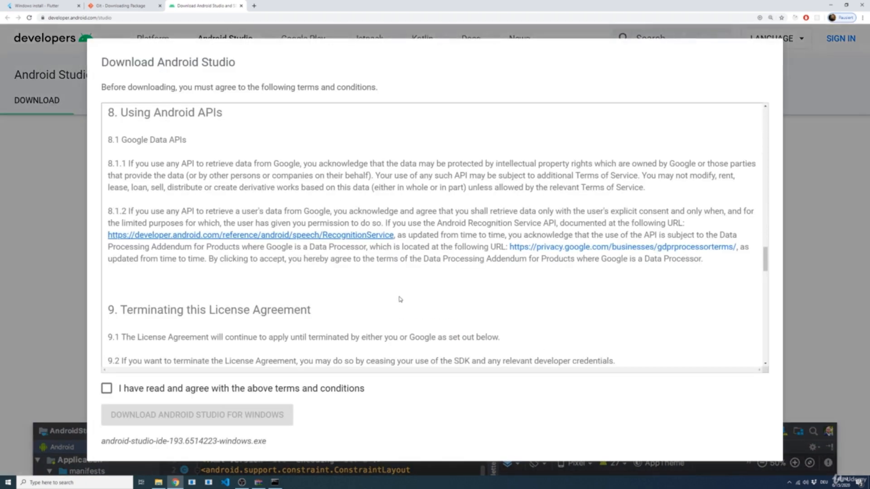
{"action": "left_click", "coordinate": [107, 389]}
{"action": "left_click", "coordinate": [167, 411]}
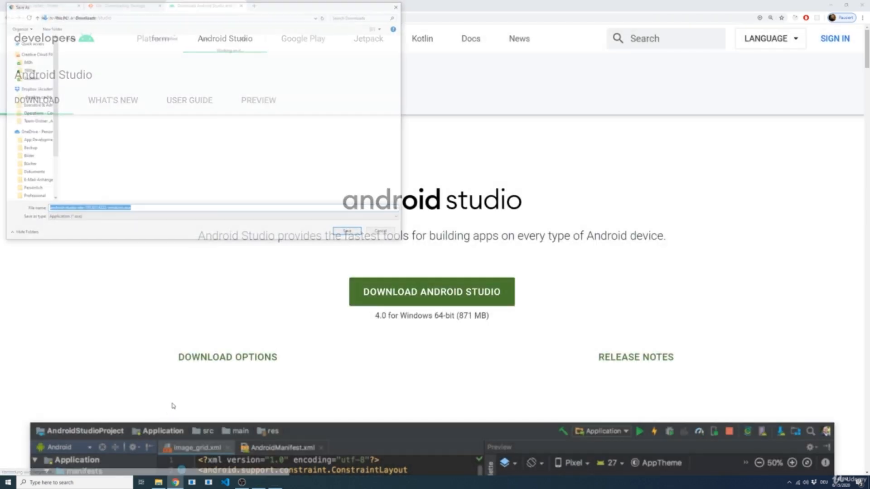
{"action": "left_click", "coordinate": [345, 234]}
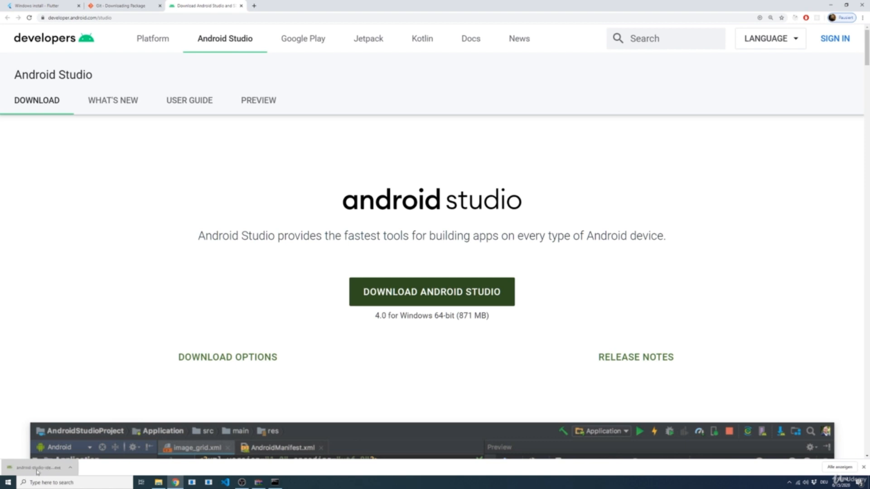
Run the downloaded Android Studio installer and accept the Android Studio and Android Virtual Device components
{"action": "left_click", "coordinate": [38, 472]}
{"action": "left_click", "coordinate": [456, 247]}
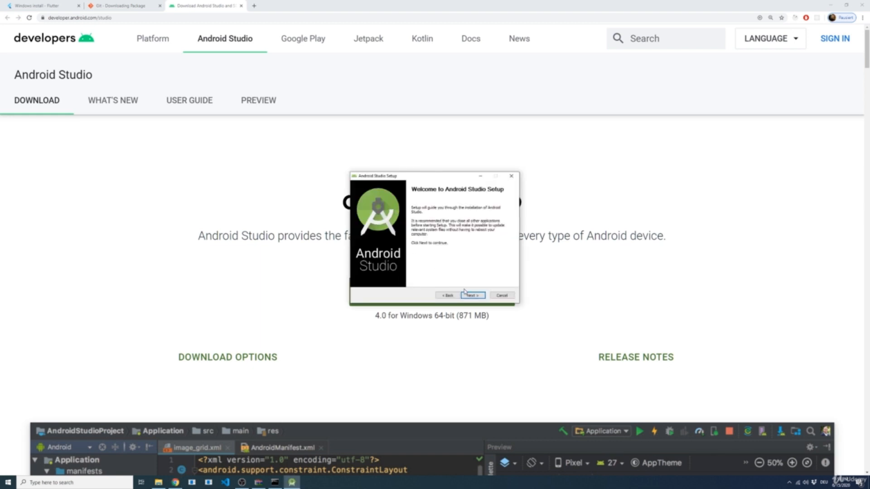
{"action": "left_click", "coordinate": [466, 296]}
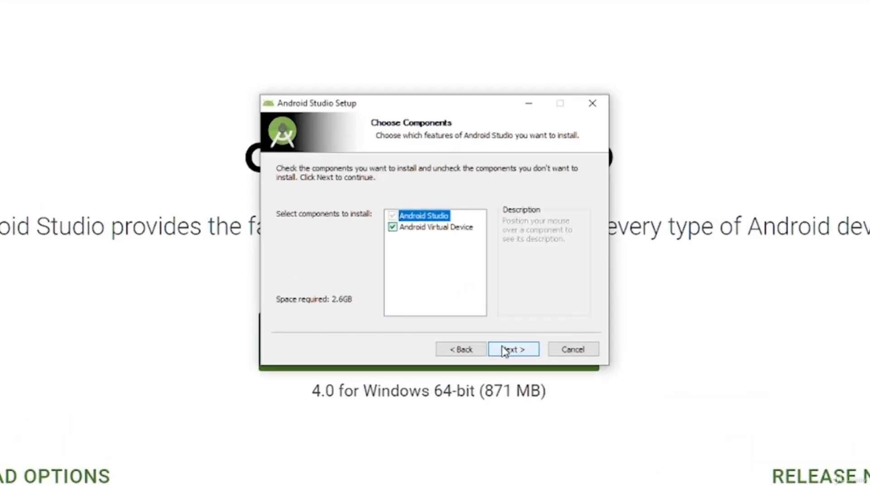
{"action": "mouse_move", "coordinate": [426, 231]}
{"action": "left_click", "coordinate": [521, 352]}
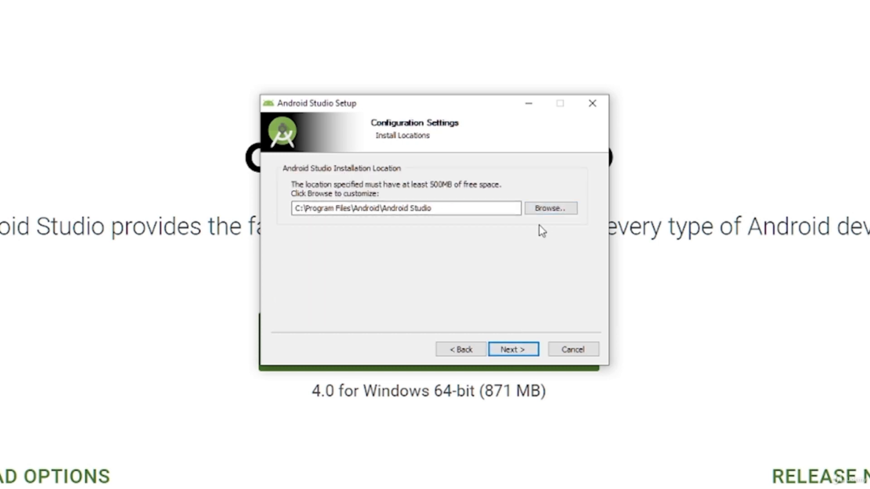
Set the Android Studio installation location to D:\Program Files\Android
{"action": "left_click", "coordinate": [556, 212]}
{"action": "left_click", "coordinate": [376, 240]}
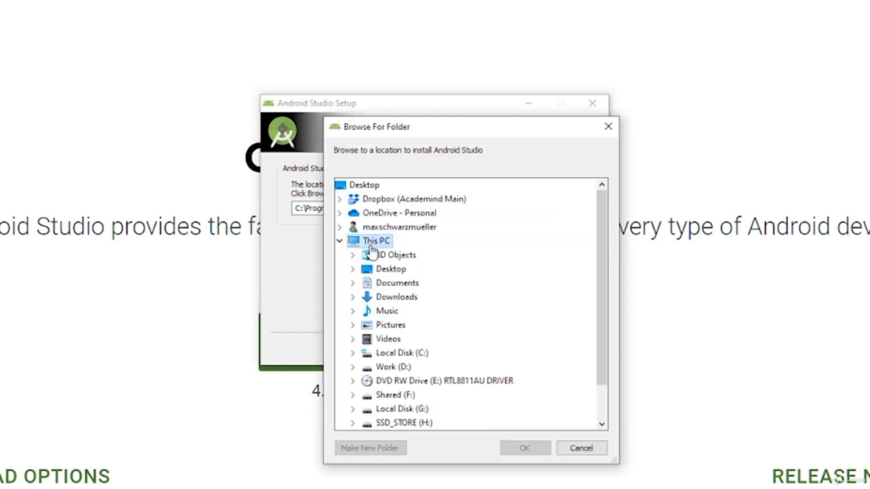
{"action": "scroll", "coordinate": [431, 335], "scroll_direction": "down", "scroll_amount": 1}
{"action": "left_click", "coordinate": [390, 326]}
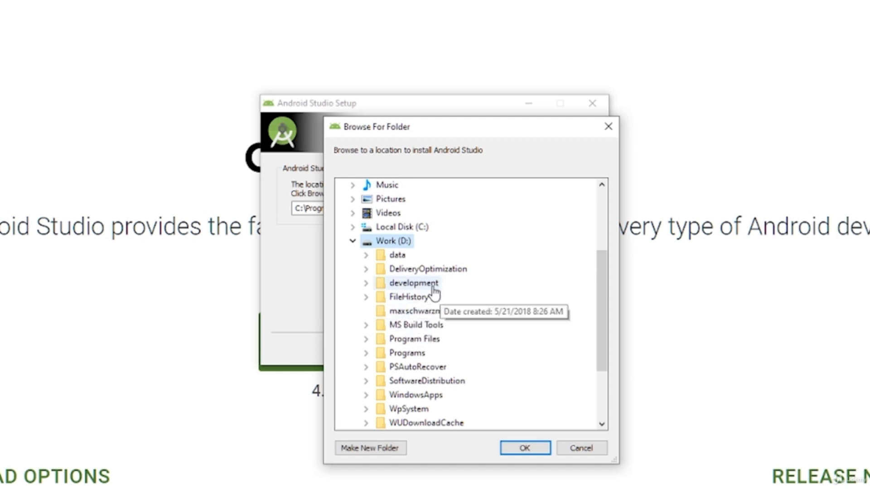
{"action": "left_click", "coordinate": [415, 340]}
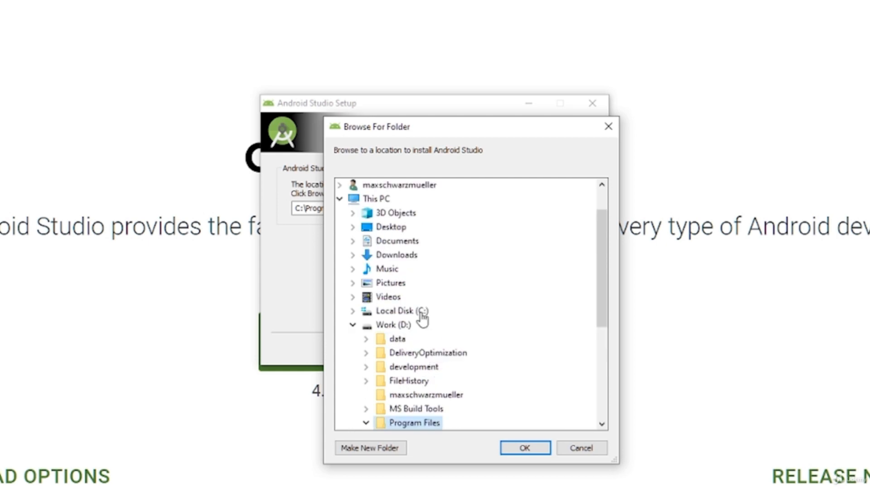
{"action": "left_click", "coordinate": [521, 448]}
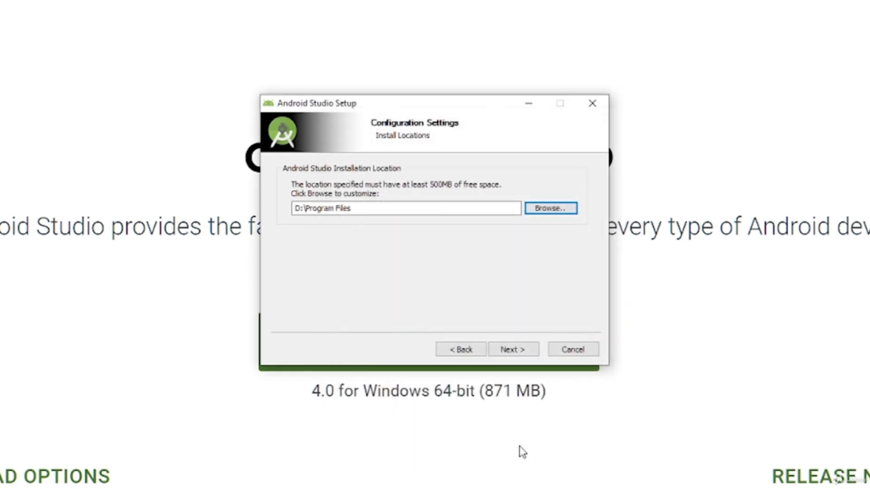
{"action": "left_click", "coordinate": [398, 209]}
{"action": "type", "text": "\\A"}
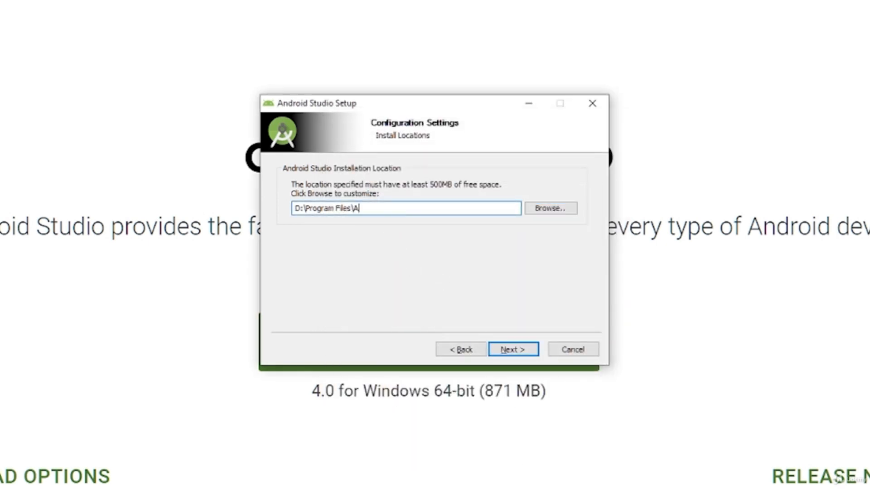
{"action": "type", "text": "ndroid"}
Install Android Studio and finish the setup with Start Android Studio enabled
{"action": "left_click", "coordinate": [529, 355]}
{"action": "left_click", "coordinate": [513, 350]}
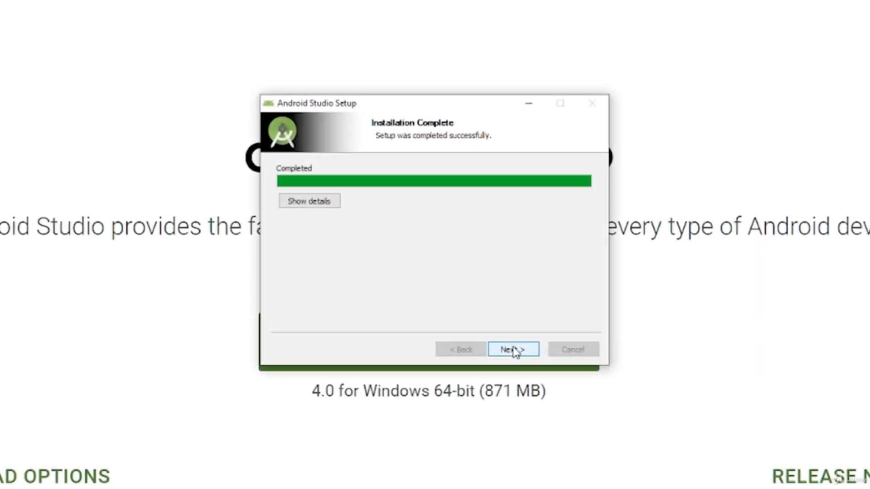
{"action": "left_click", "coordinate": [513, 349]}
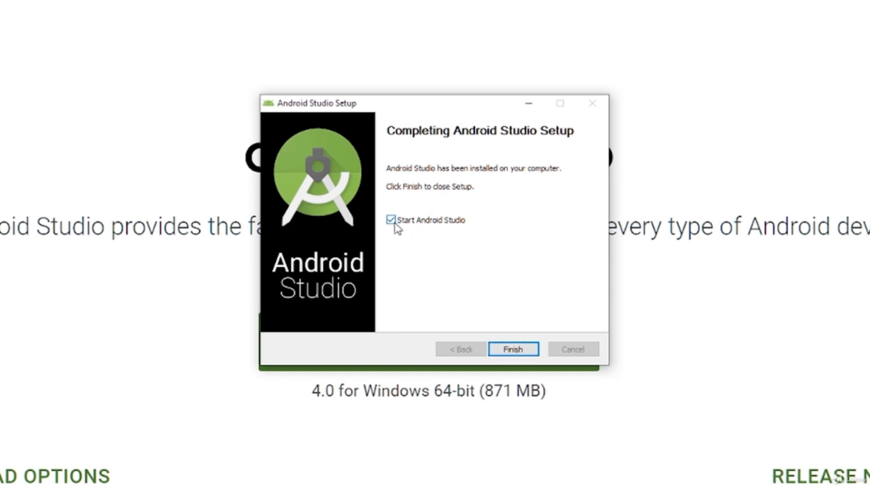
{"action": "left_click", "coordinate": [515, 349]}
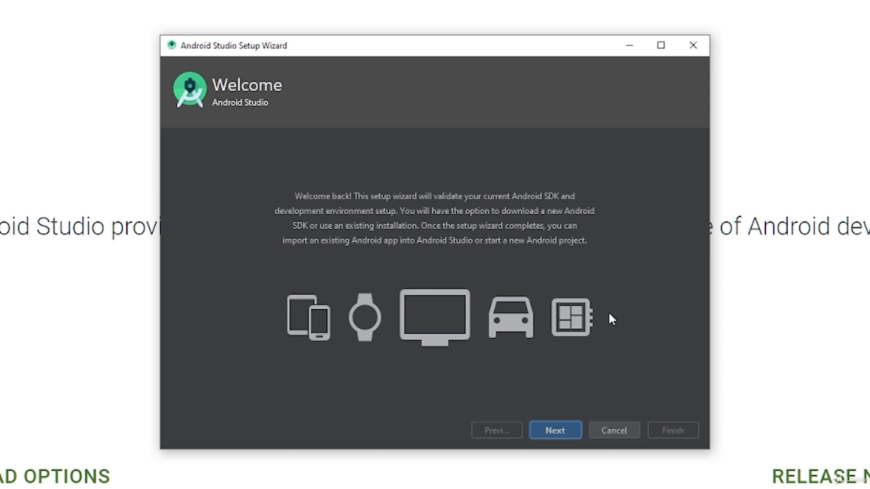
Choose the Custom install type in the Android Studio Setup Wizard and accept D:\Program Files\Android\jre as the JDK location
{"action": "left_click", "coordinate": [555, 431]}
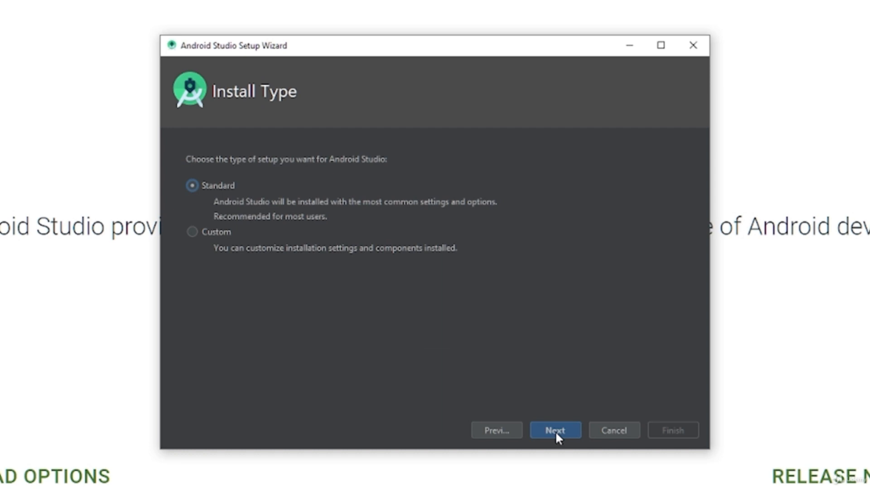
{"action": "left_click", "coordinate": [195, 233]}
{"action": "left_click", "coordinate": [557, 430]}
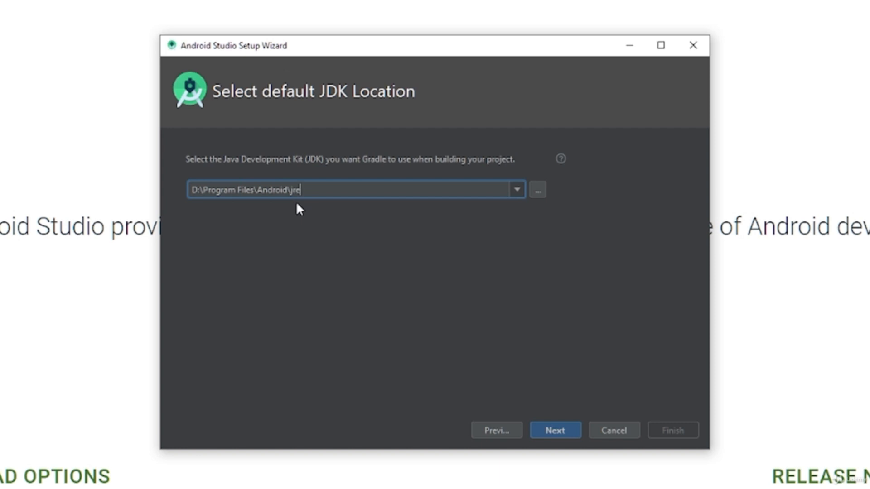
{"action": "left_click", "coordinate": [552, 432]}
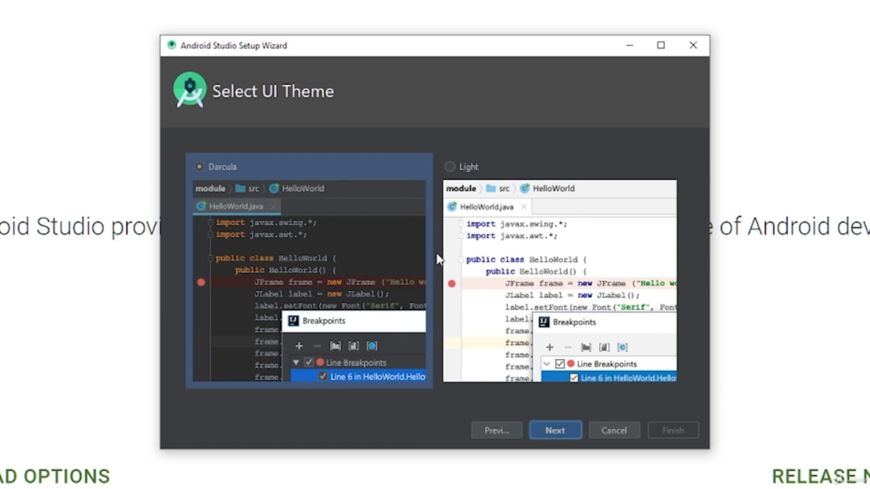
Compare the Light and Darcula UI themes and continue with Darcula
{"action": "left_click", "coordinate": [488, 229]}
{"action": "left_click", "coordinate": [427, 231]}
{"action": "left_click", "coordinate": [506, 200]}
{"action": "left_click", "coordinate": [380, 203]}
{"action": "left_click", "coordinate": [556, 432]}
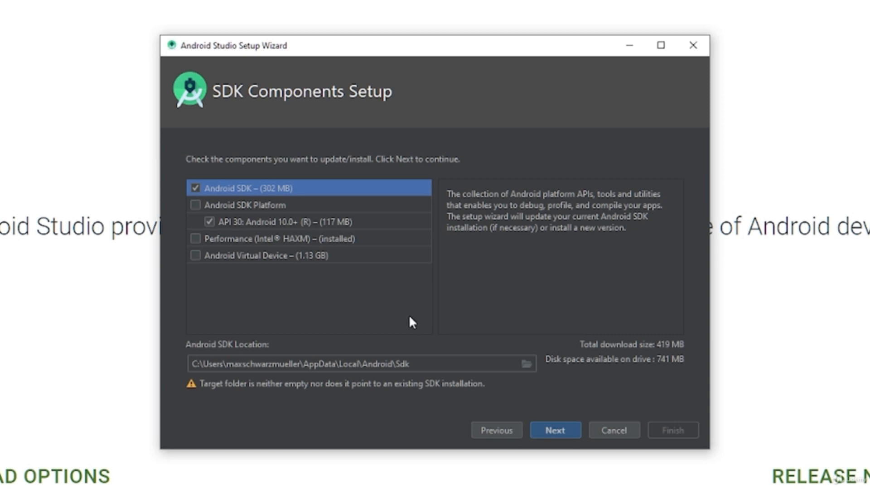
Review the SDK component descriptions and include Android Virtual Device in the installation
{"action": "left_click", "coordinate": [193, 205]}
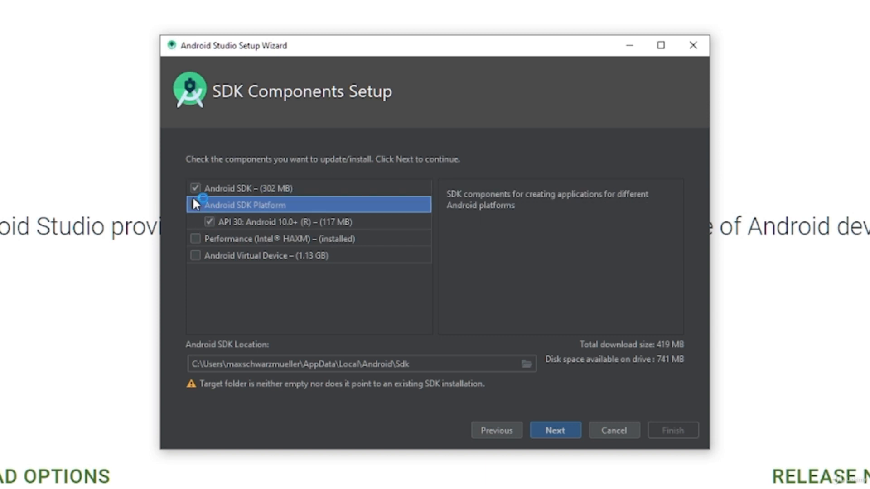
{"action": "left_click", "coordinate": [237, 223]}
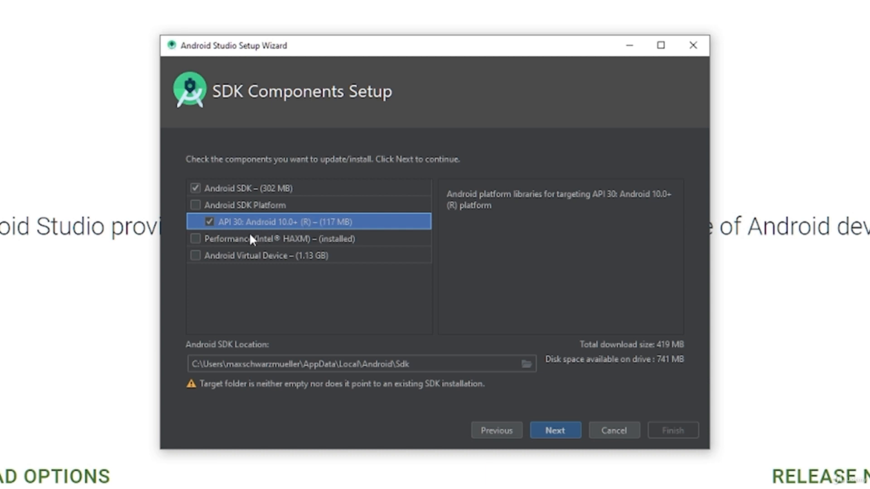
{"action": "left_click", "coordinate": [228, 239]}
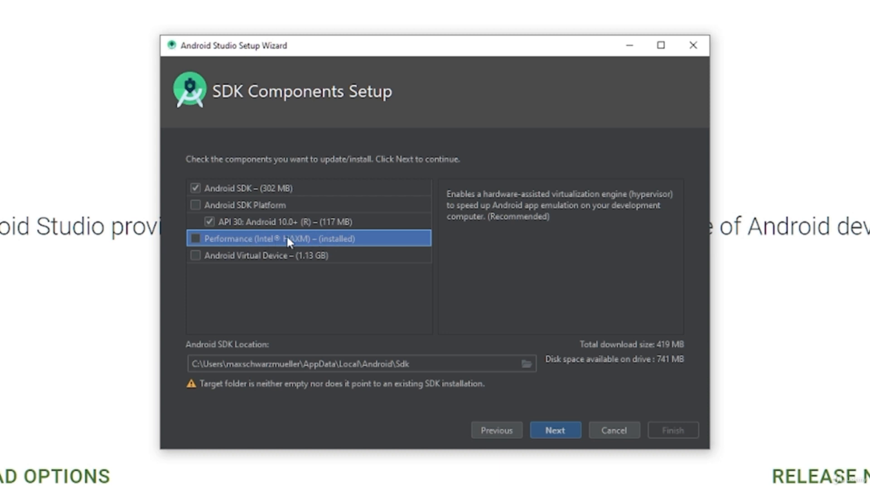
{"action": "left_click", "coordinate": [229, 255]}
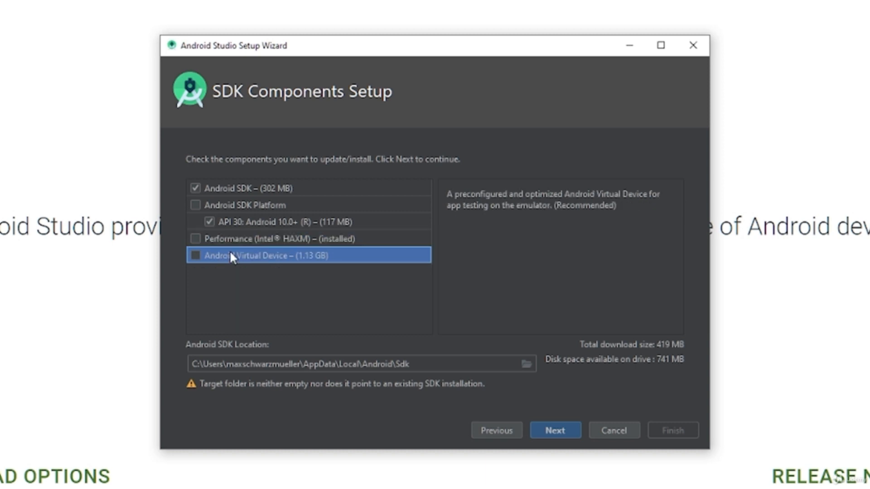
{"action": "left_click", "coordinate": [195, 256]}
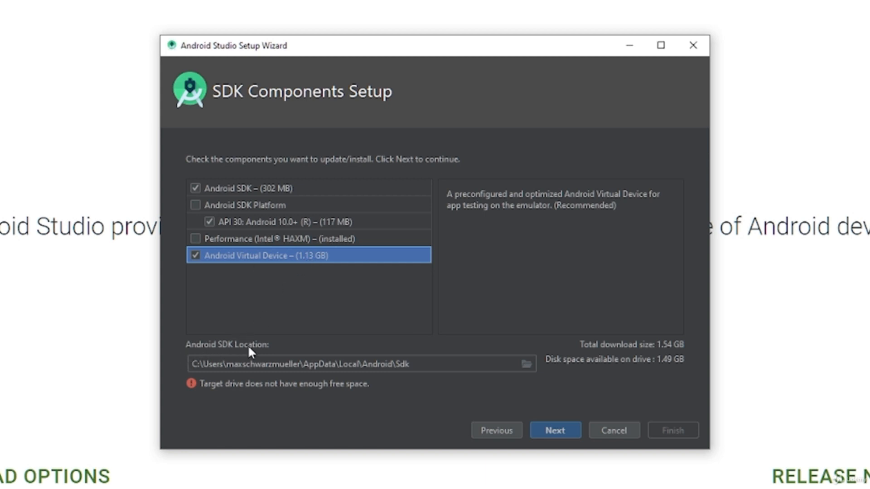
Create a folder named android-sdk in D:\development and set it as the Android SDK location
{"action": "left_click", "coordinate": [526, 365]}
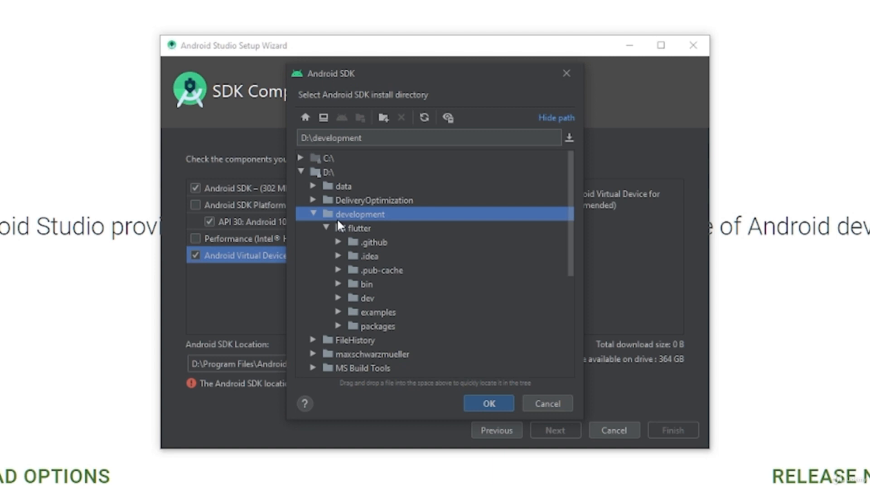
{"action": "left_click", "coordinate": [382, 119]}
{"action": "type", "text": "a"}
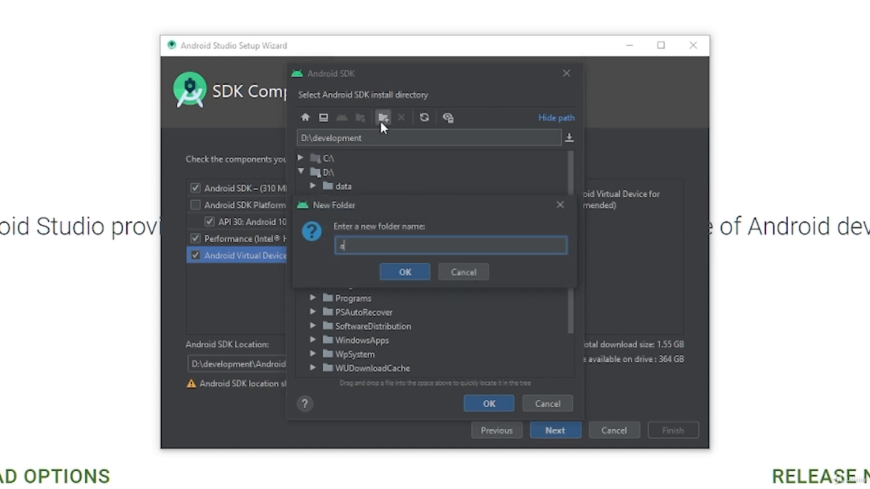
{"action": "type", "text": "ndroid-sdk"}
{"action": "left_click", "coordinate": [404, 271]}
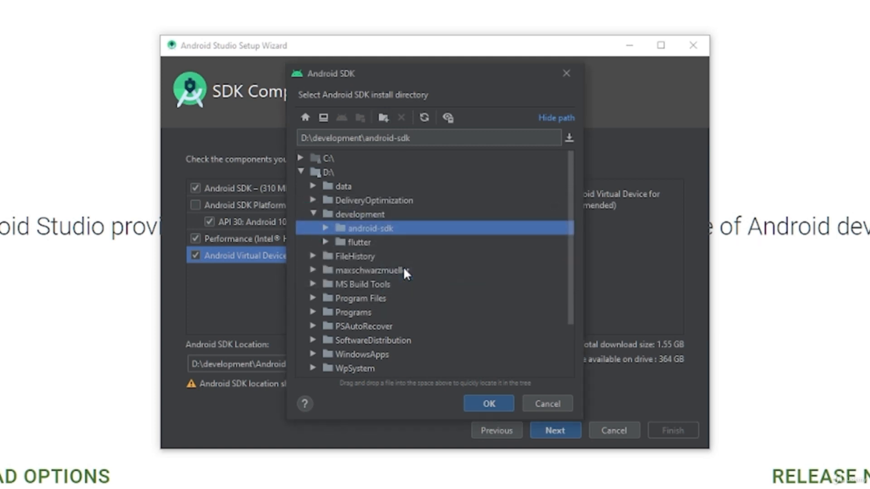
{"action": "left_click", "coordinate": [482, 402]}
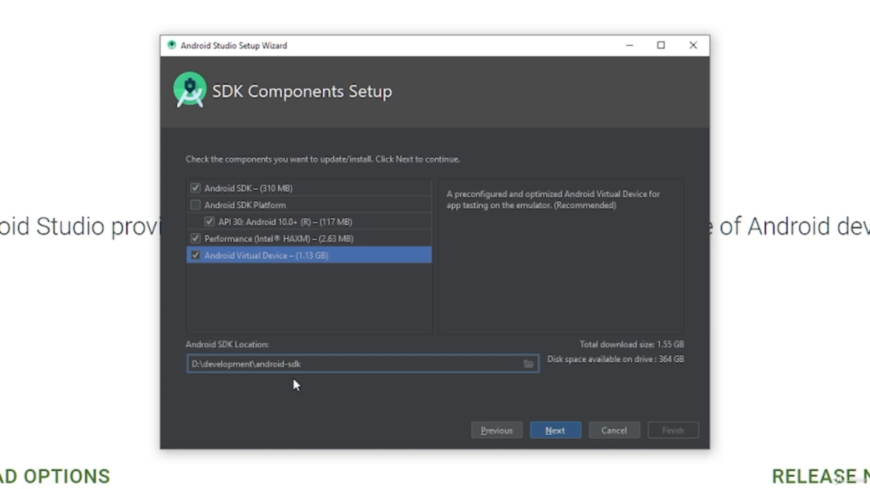
Accept the 4,096 MiB emulator RAM allocation and finish the wizard to install the listed SDK components
{"action": "left_click", "coordinate": [553, 430]}
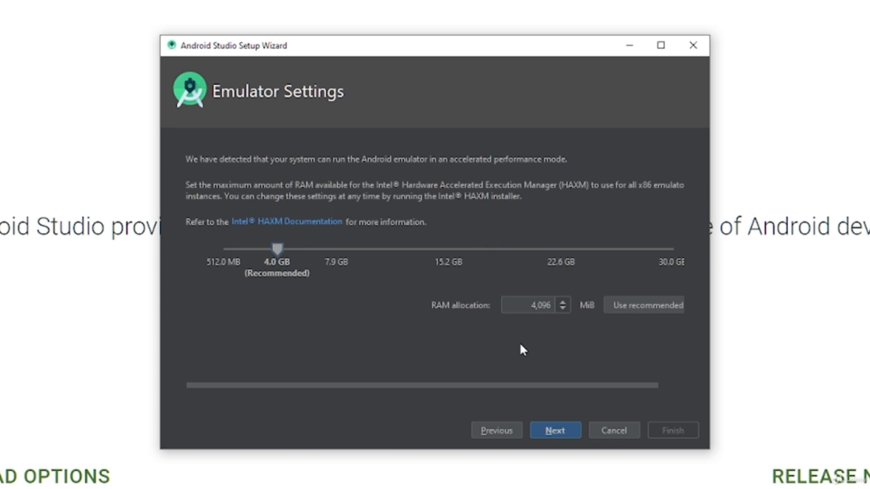
{"action": "left_click", "coordinate": [555, 431]}
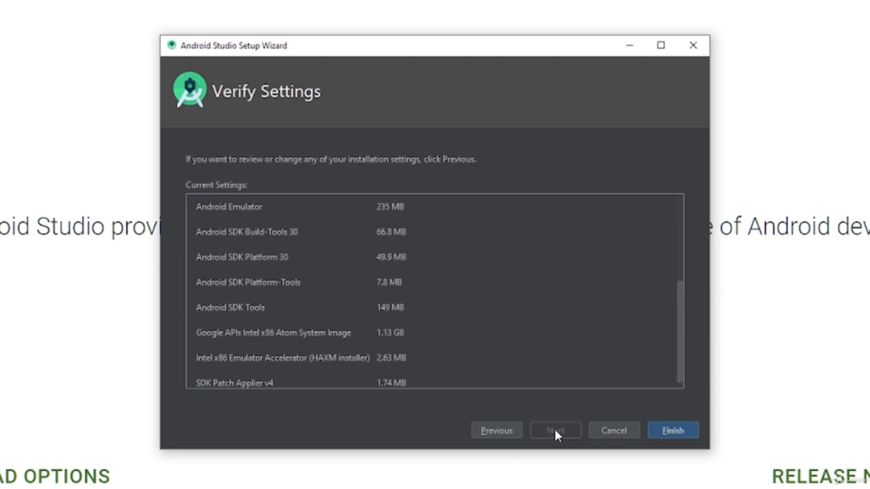
{"action": "left_click", "coordinate": [668, 430]}
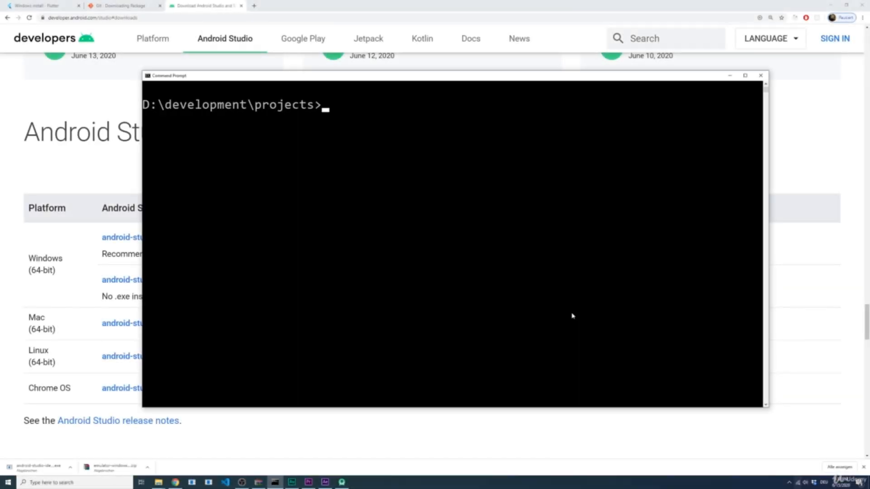
Run flutter doctor from D:\development\projects and examine the Android toolchain issue it reports
{"action": "type", "text": "flutter doctor"}
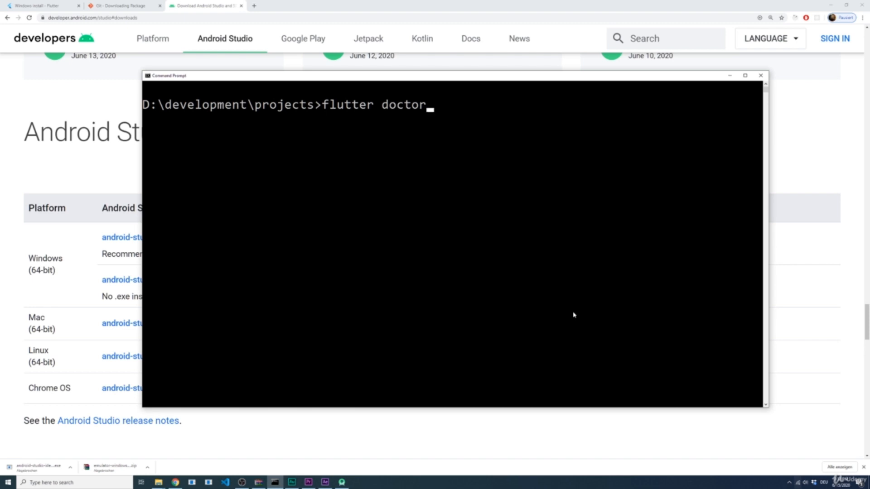
{"action": "key", "text": "Return"}
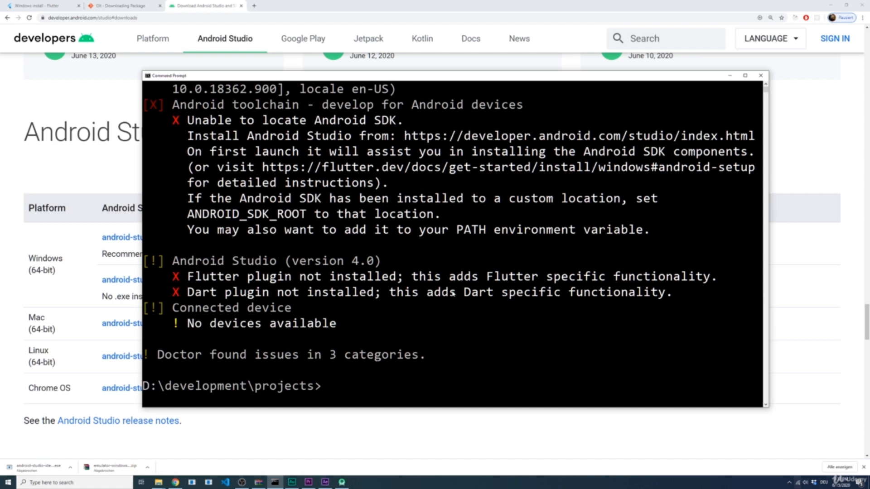
{"action": "double_click", "coordinate": [191, 123]}
{"action": "left_click_drag", "start_coordinate": [251, 127], "coordinate": [402, 123]}
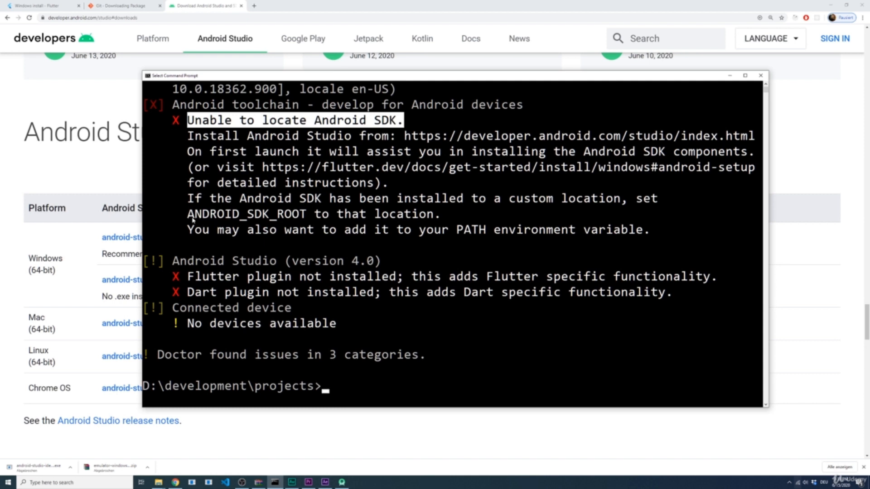
Copy the variable name ANDROID_SDK_ROOT from the flutter doctor output and open the Windows environment variables
{"action": "left_click_drag", "start_coordinate": [188, 218], "coordinate": [302, 216]}
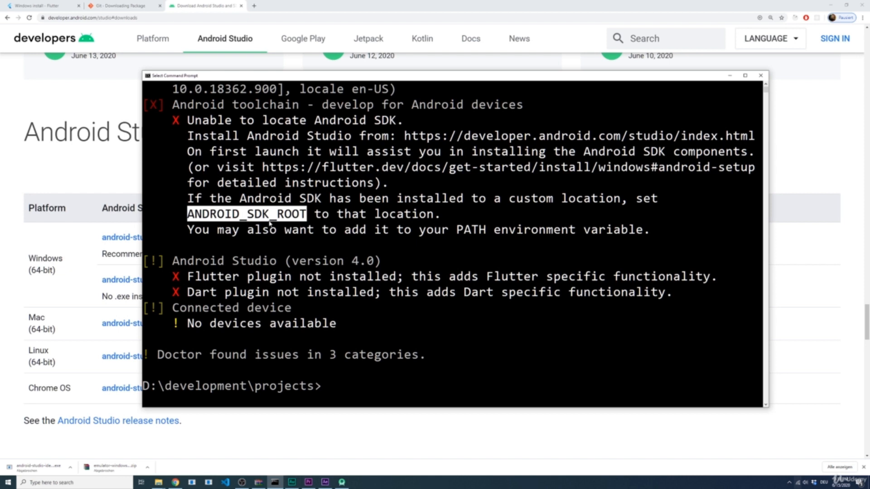
{"action": "key", "text": "ctrl+c"}
{"action": "key", "text": "super"}
{"action": "type", "text": "e"}
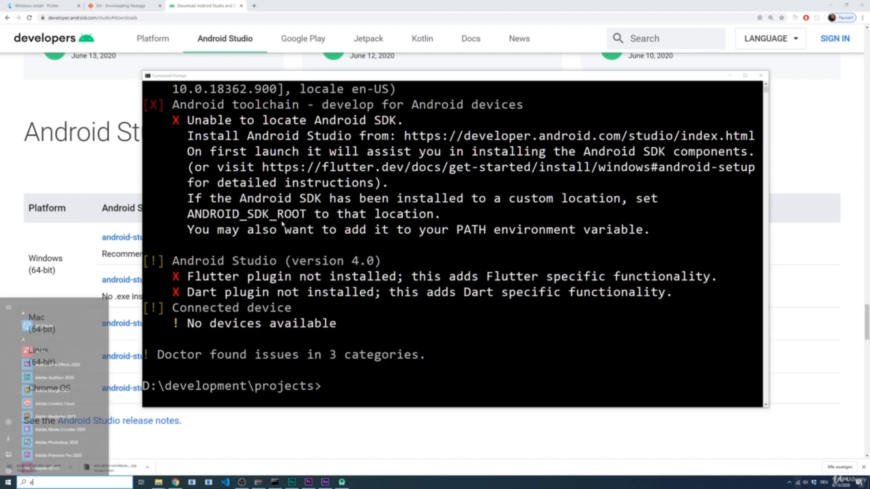
{"action": "type", "text": "nv"}
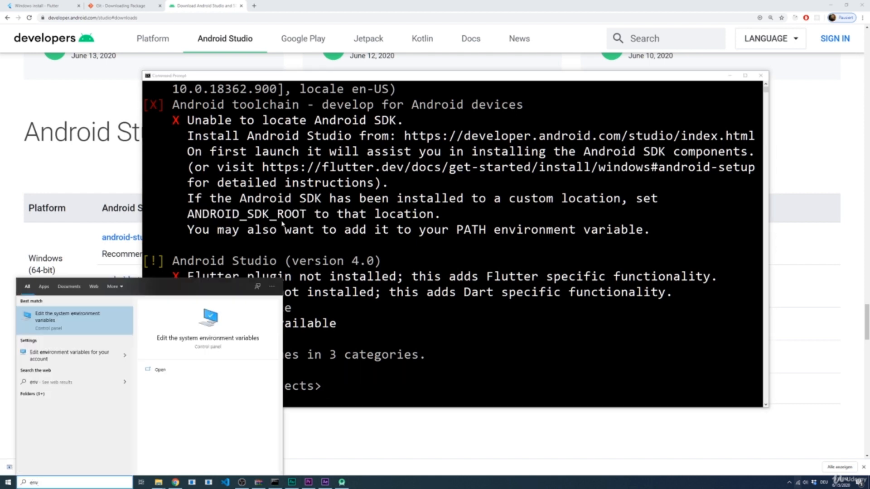
{"action": "key", "text": "Return"}
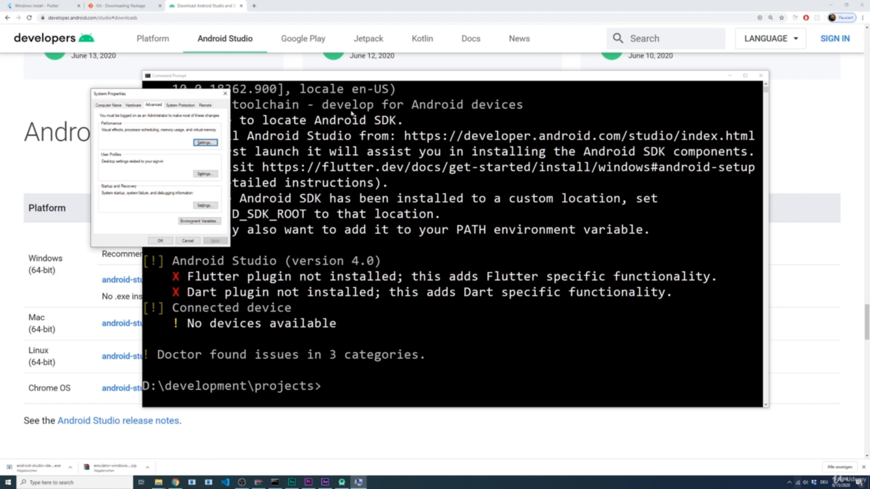
{"action": "left_click", "coordinate": [210, 219]}
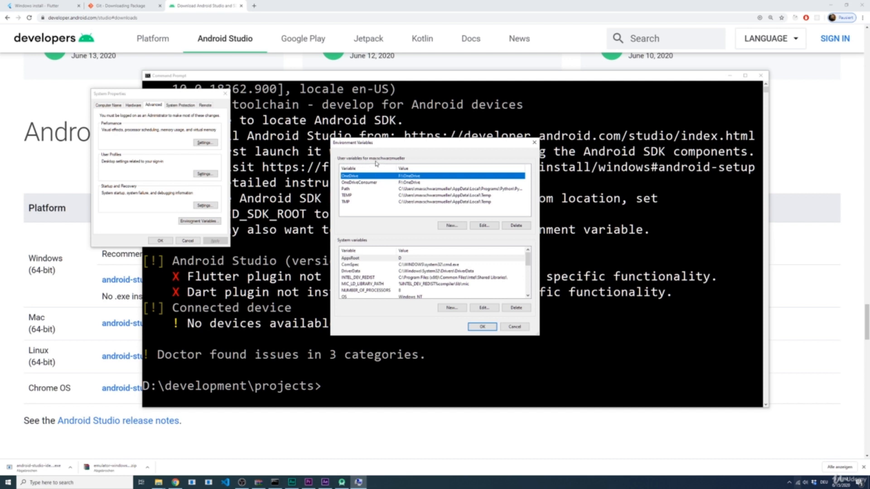
Create the user variable ANDROID_SDK_ROOT with the path D:\development\android-sdk and save the environment variables
{"action": "left_click", "coordinate": [449, 226]}
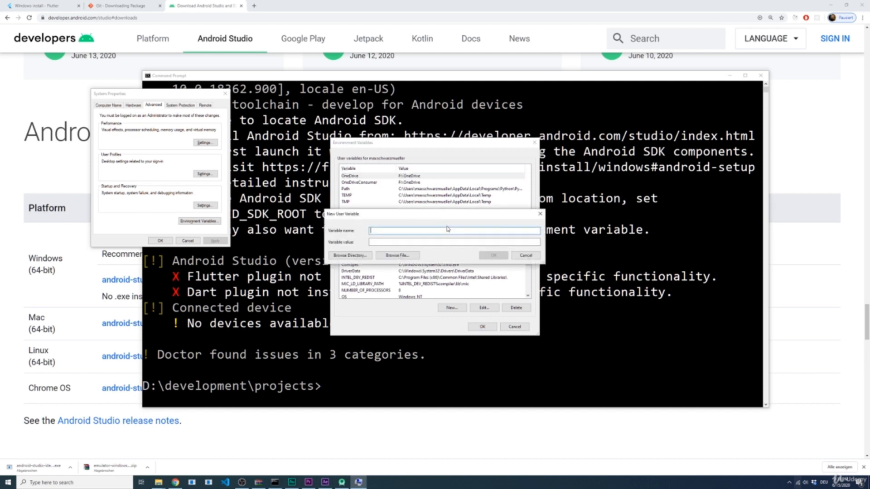
{"action": "key", "text": "ctrl+v"}
{"action": "left_click", "coordinate": [401, 241]}
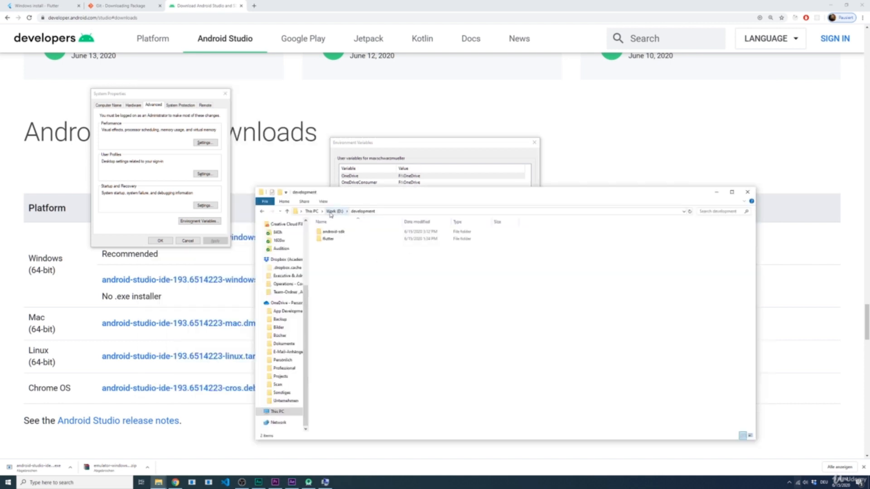
{"action": "left_click", "coordinate": [337, 234]}
{"action": "double_click", "coordinate": [337, 234]}
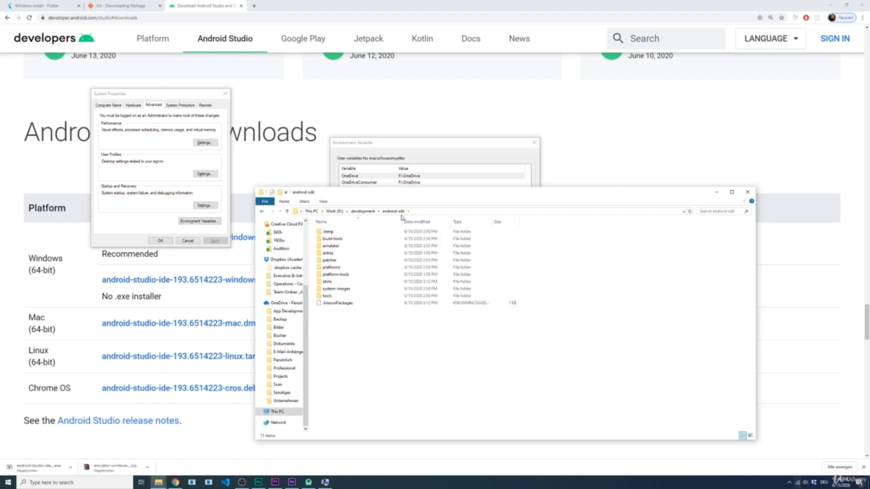
{"action": "left_click", "coordinate": [408, 211]}
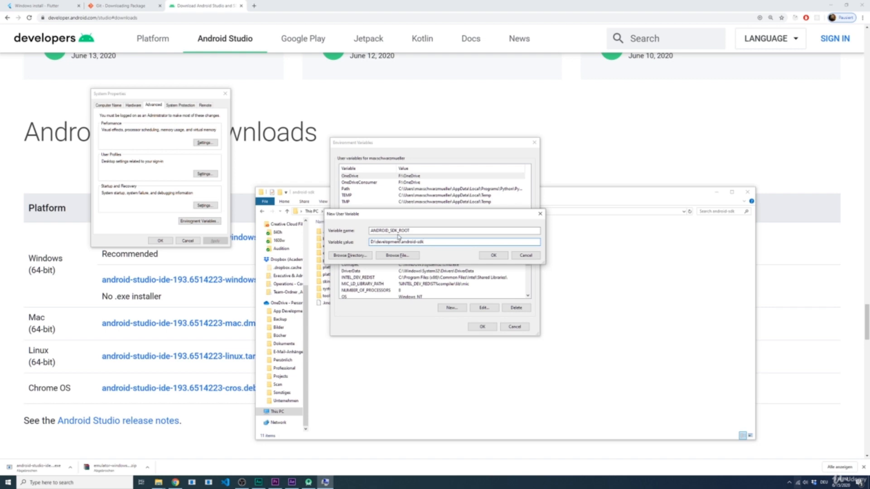
{"action": "left_click", "coordinate": [481, 256]}
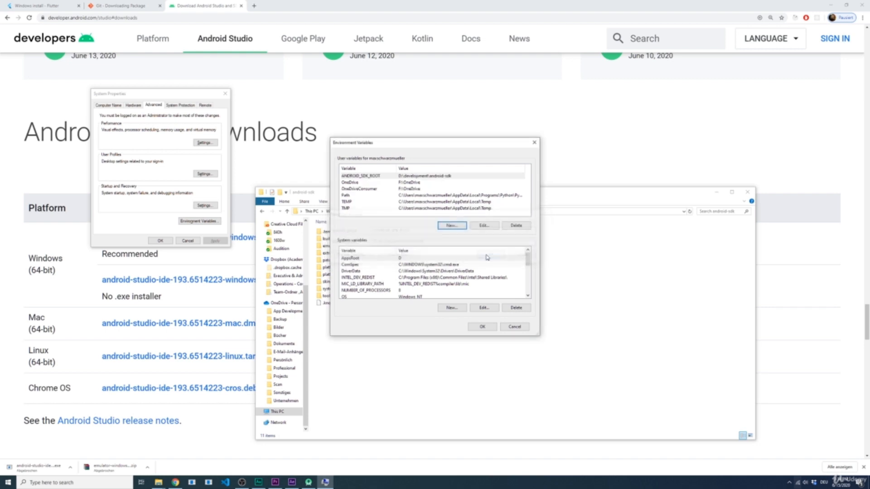
{"action": "left_click", "coordinate": [483, 327]}
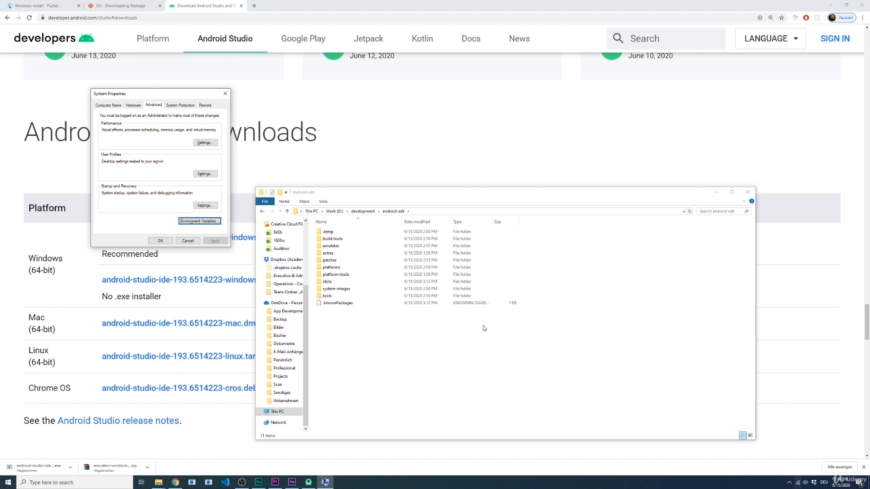
Open a new Command Prompt with enlarged text and run flutter doctor
{"action": "key", "text": "super"}
{"action": "type", "text": "cmd"}
{"action": "key", "text": "Return"}
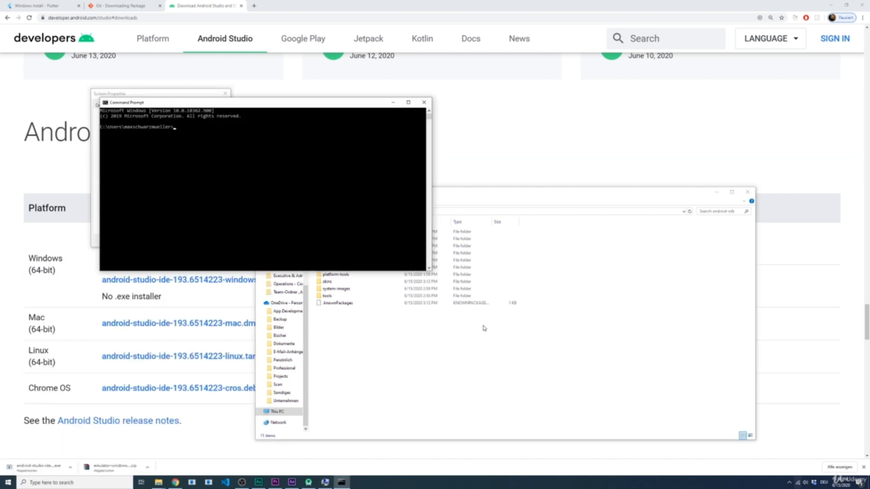
{"action": "scroll", "coordinate": [355, 180], "scroll_direction": "up", "scroll_amount": 5, "text": "ctrl"}
{"action": "type", "text": "flutter doctor"}
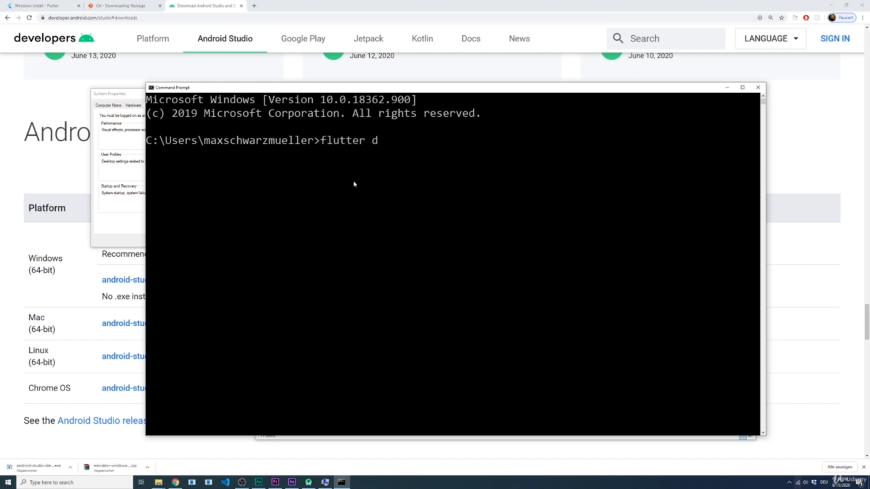
{"action": "key", "text": "Return"}
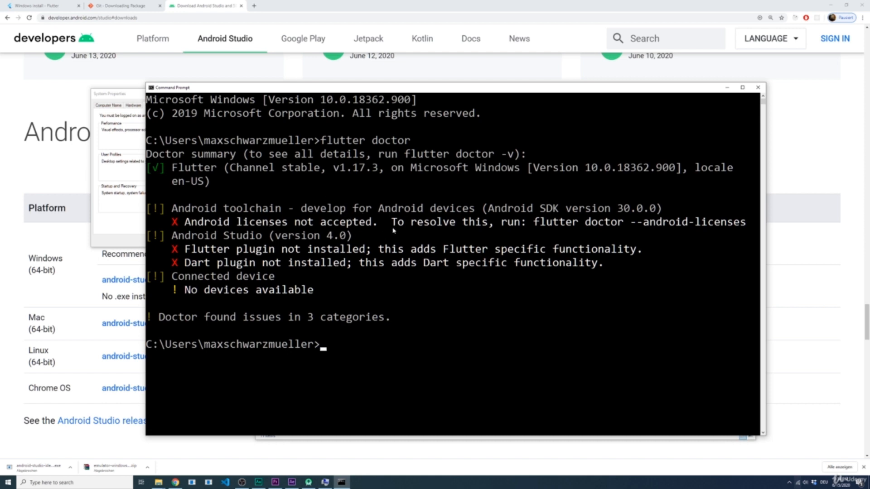
Run flutter doctor --android-licenses and agree to review the SDK package licenses
{"action": "type", "text": "flutter doc"}
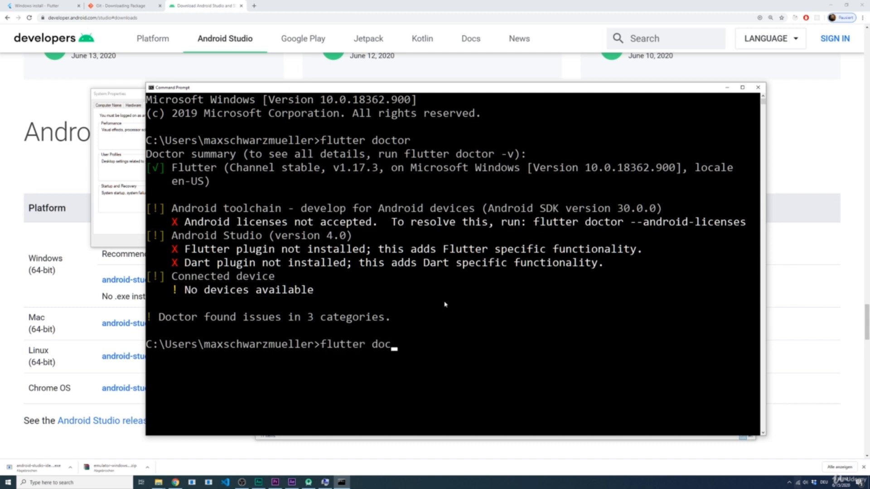
{"action": "type", "text": "tor --android-licenses"}
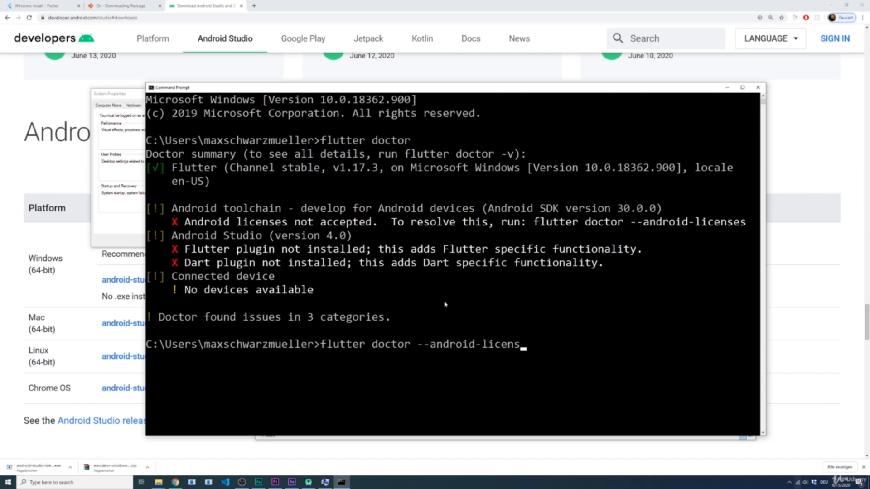
{"action": "left_click_drag", "start_coordinate": [630, 222], "coordinate": [580, 257]}
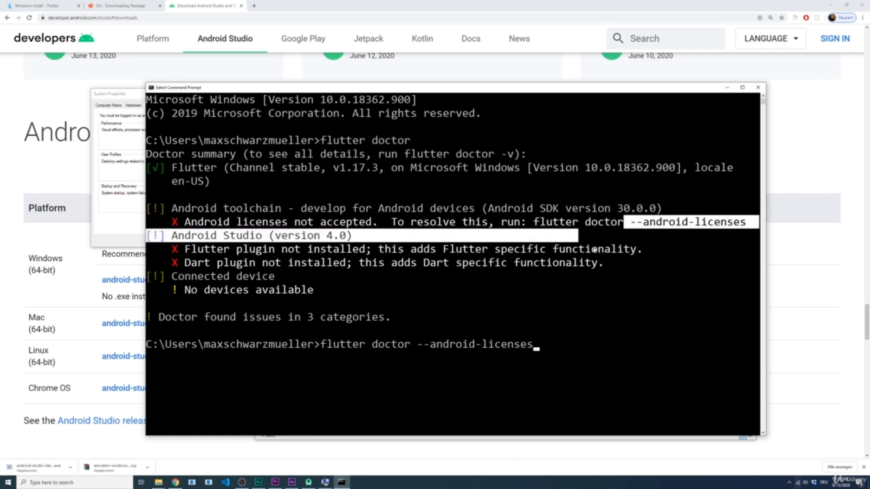
{"action": "left_click", "coordinate": [581, 329]}
{"action": "key", "text": "Escape"}
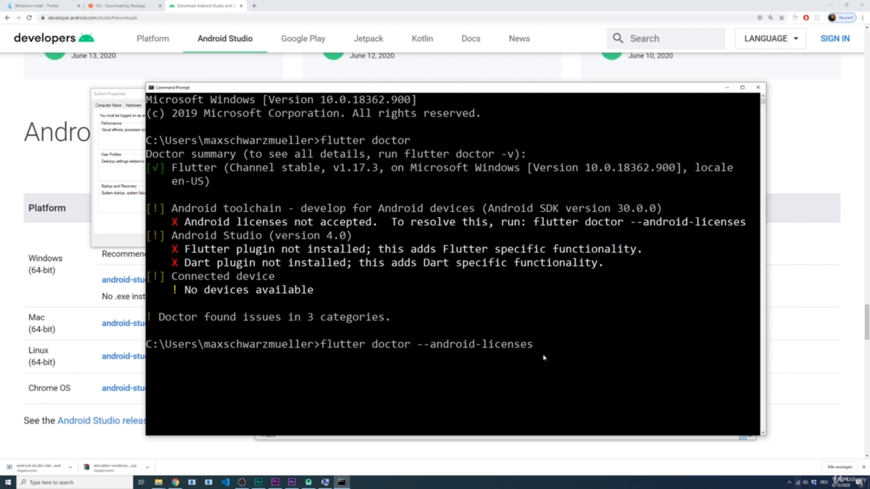
{"action": "key", "text": "Return"}
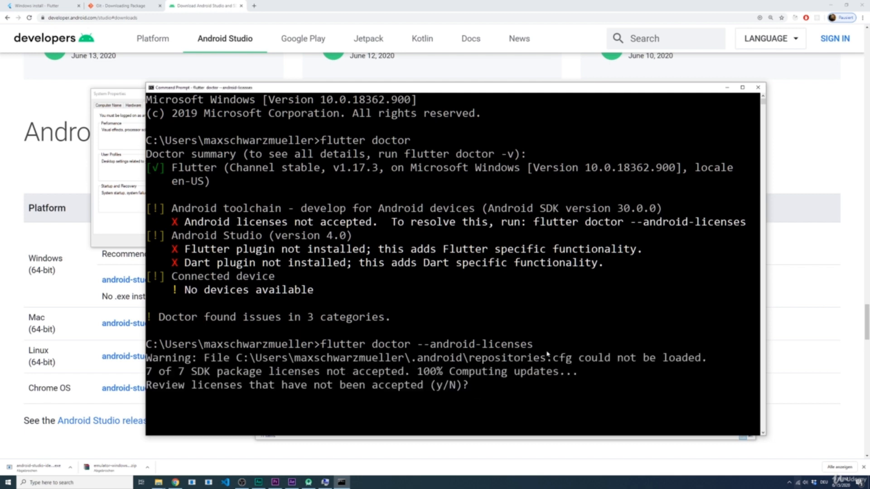
{"action": "type", "text": "y"}
{"action": "key", "text": "Return"}
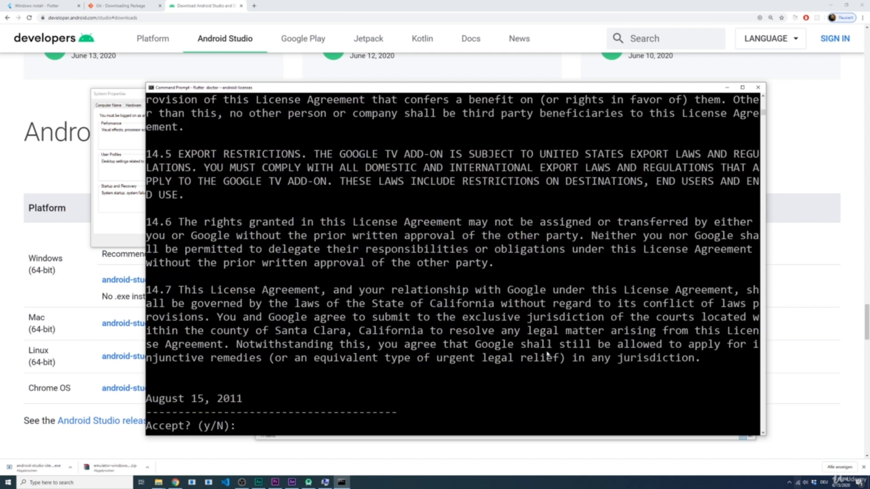
Accept each of the seven Android SDK package licenses with y
{"action": "type", "text": "y"}
{"action": "key", "text": "Return"}
{"action": "type", "text": "y"}
{"action": "key", "text": "Return"}
{"action": "type", "text": "y"}
{"action": "key", "text": "Return"}
{"action": "type", "text": "y"}
{"action": "key", "text": "Return"}
{"action": "type", "text": "y"}
{"action": "key", "text": "Return"}
{"action": "type", "text": "y"}
{"action": "key", "text": "Return"}
{"action": "type", "text": "y"}
{"action": "key", "text": "Return"}
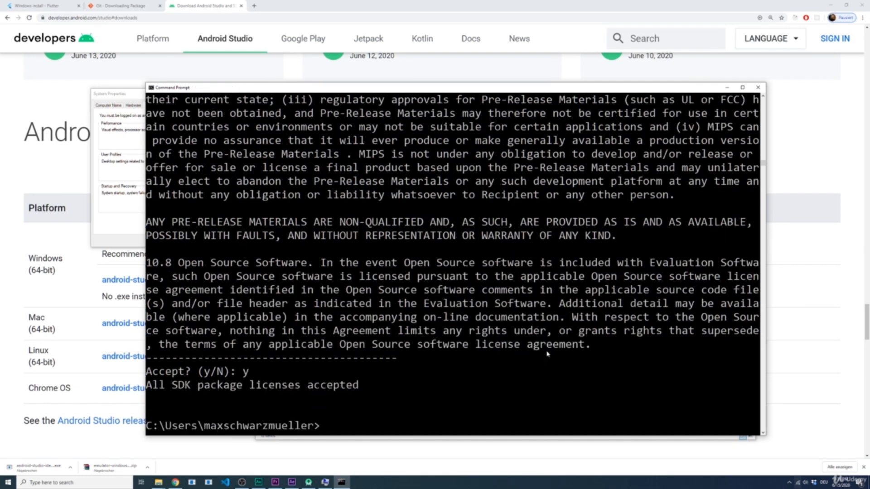
Run flutter doctor again and examine the remaining Android Studio plugin and connected device entries
{"action": "type", "text": "flutter doctor"}
{"action": "key", "text": "Return"}
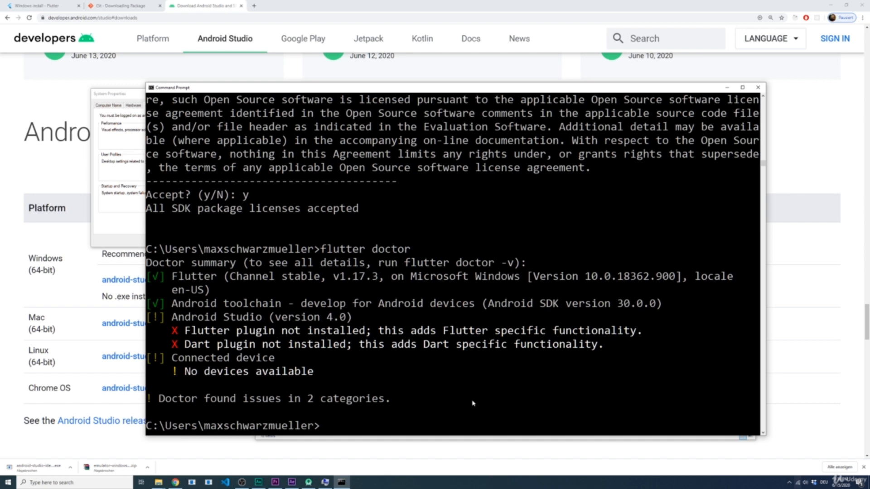
{"action": "left_click_drag", "start_coordinate": [194, 322], "coordinate": [233, 340]}
{"action": "left_click", "coordinate": [257, 347]}
{"action": "left_click_drag", "start_coordinate": [175, 357], "coordinate": [309, 368]}
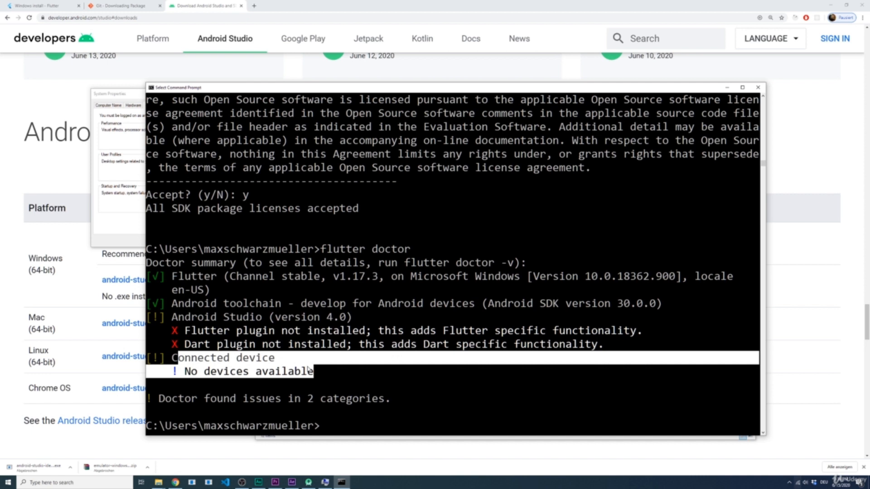
{"action": "left_click", "coordinate": [323, 371]}
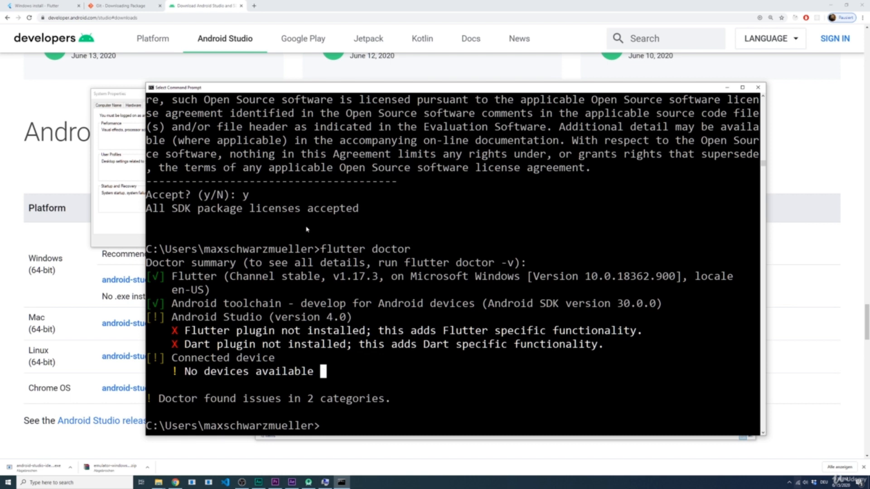
Return to the Flutter Windows install page and review the sections on setting up an Android device and the Android emulator
{"action": "left_click", "coordinate": [39, 6]}
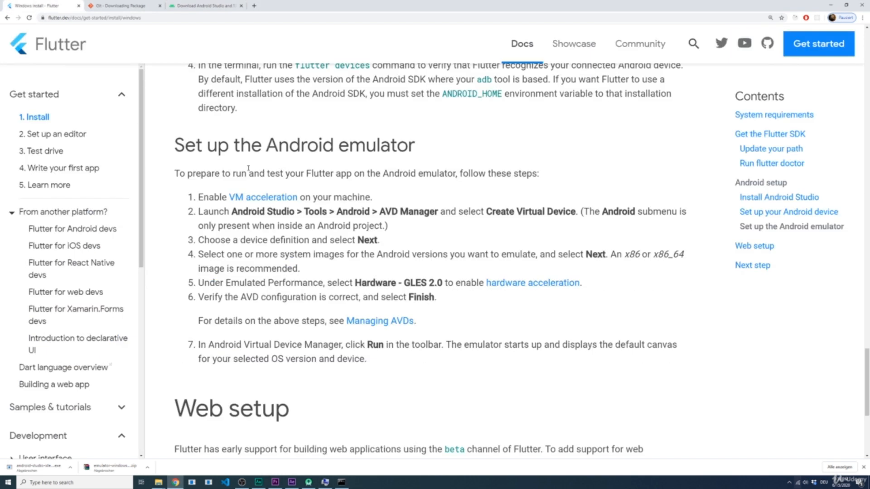
{"action": "scroll", "coordinate": [203, 195], "scroll_direction": "up", "scroll_amount": 3}
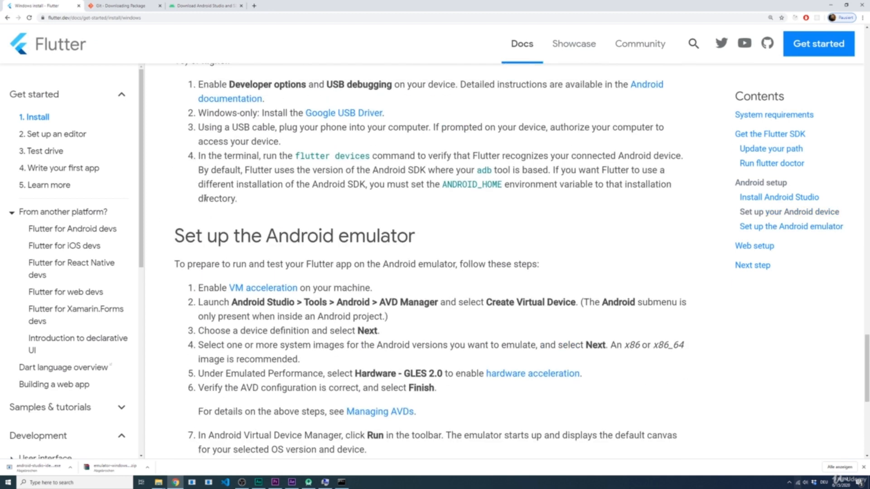
{"action": "scroll", "coordinate": [212, 196], "scroll_direction": "up", "scroll_amount": 3}
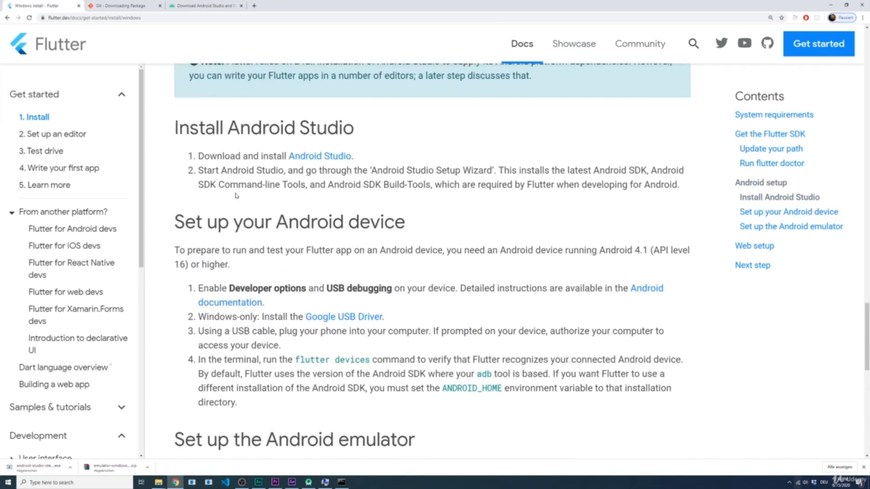
{"action": "scroll", "coordinate": [240, 202], "scroll_direction": "down", "scroll_amount": 1}
{"action": "left_click_drag", "start_coordinate": [421, 163], "coordinate": [196, 156]}
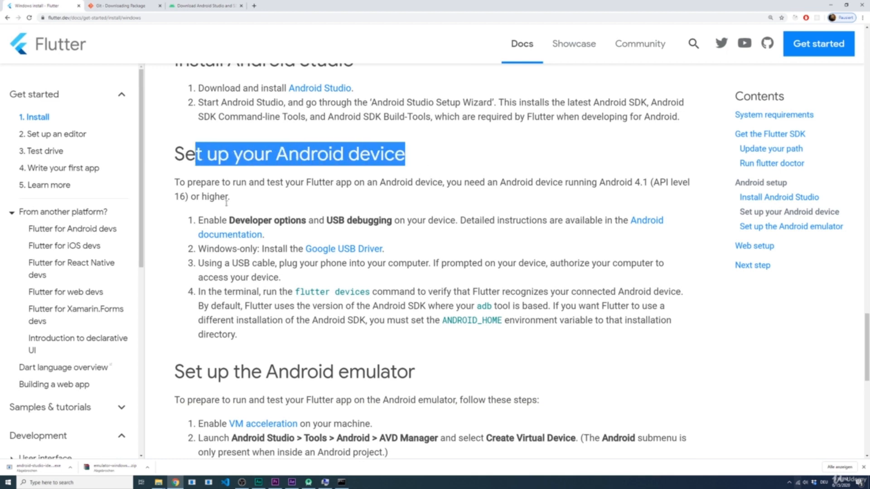
{"action": "scroll", "coordinate": [390, 340], "scroll_direction": "down", "scroll_amount": 1}
{"action": "left_click_drag", "start_coordinate": [415, 349], "coordinate": [202, 350]}
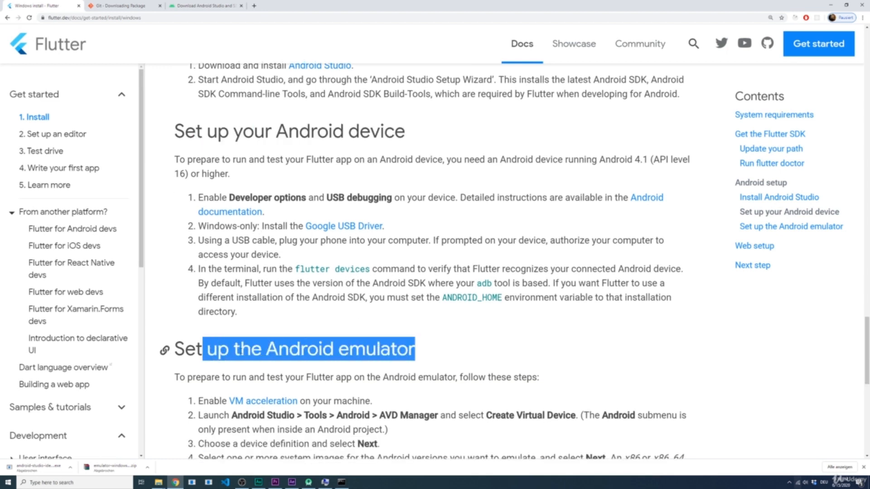
{"action": "left_click", "coordinate": [465, 361]}
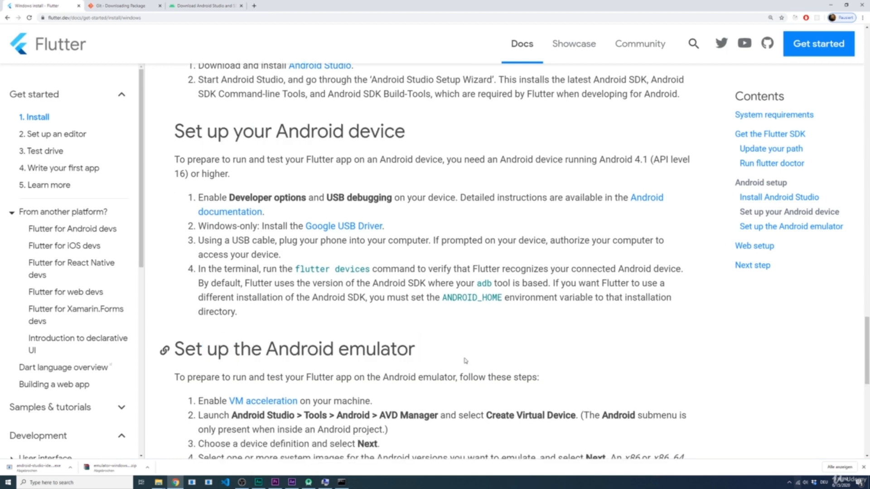
{"action": "left_click_drag", "start_coordinate": [429, 143], "coordinate": [193, 142]}
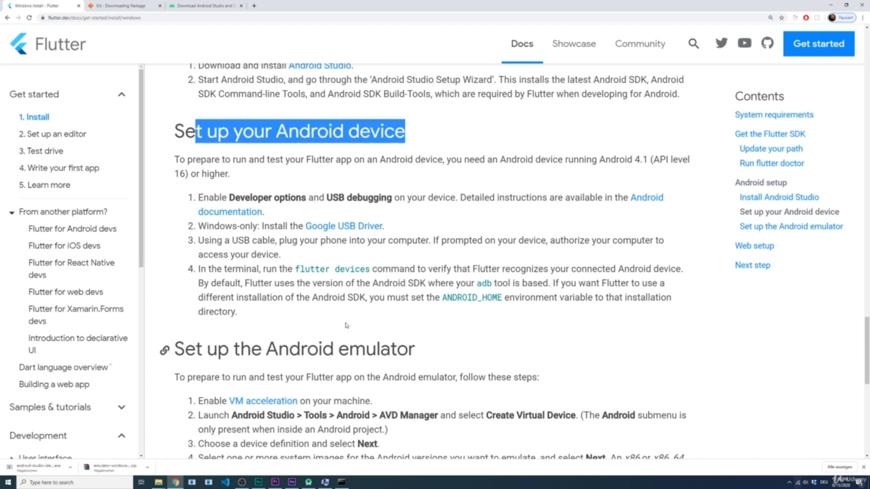
{"action": "left_click", "coordinate": [415, 214]}
Open the linked Google USB Driver page in a new tab, review its ZIP download and SDK Manager instructions, and close the tab
{"action": "middle_click", "coordinate": [339, 231]}
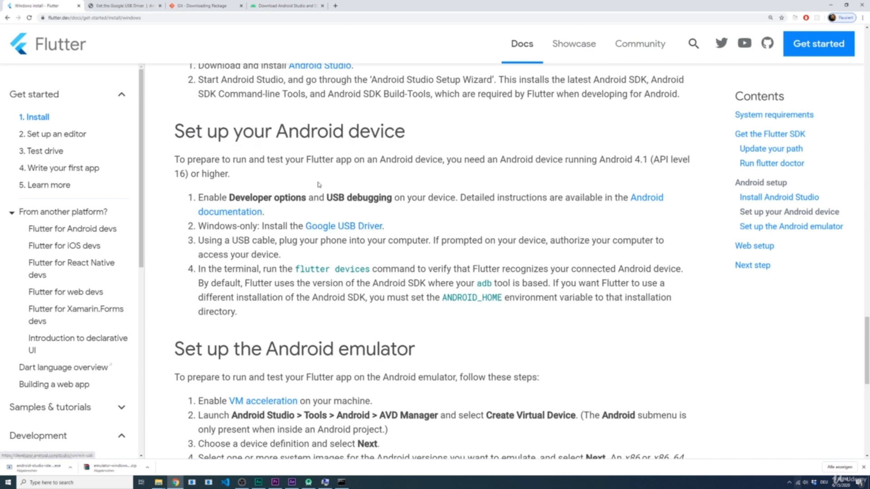
{"action": "left_click", "coordinate": [128, 7]}
{"action": "scroll", "coordinate": [272, 188], "scroll_direction": "down", "scroll_amount": 2}
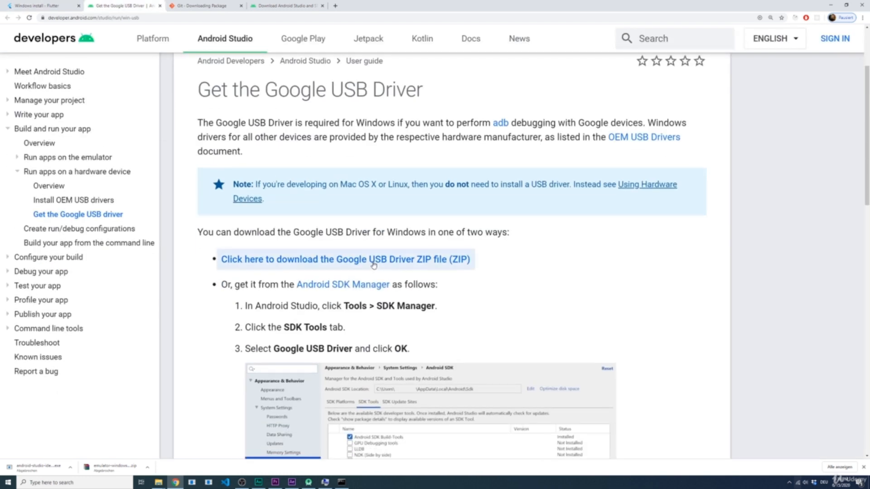
{"action": "scroll", "coordinate": [402, 222], "scroll_direction": "down", "scroll_amount": 2}
{"action": "scroll", "coordinate": [404, 219], "scroll_direction": "down", "scroll_amount": 4}
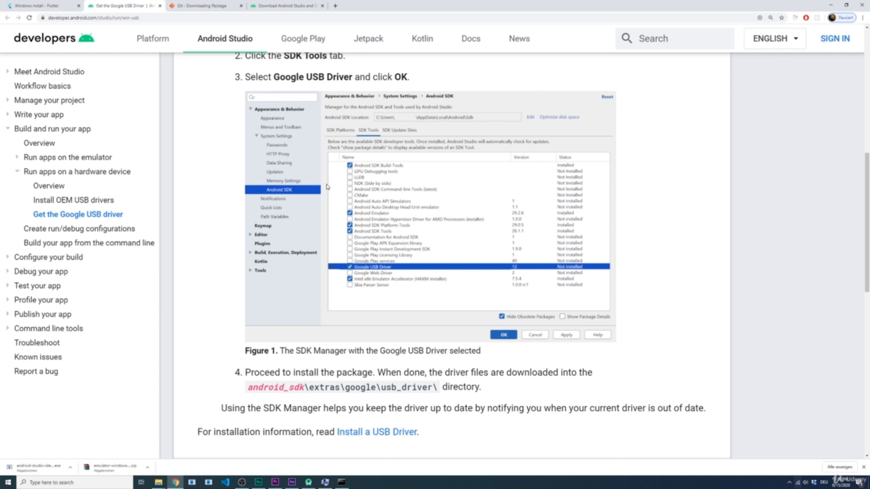
{"action": "scroll", "coordinate": [338, 227], "scroll_direction": "up", "scroll_amount": 2}
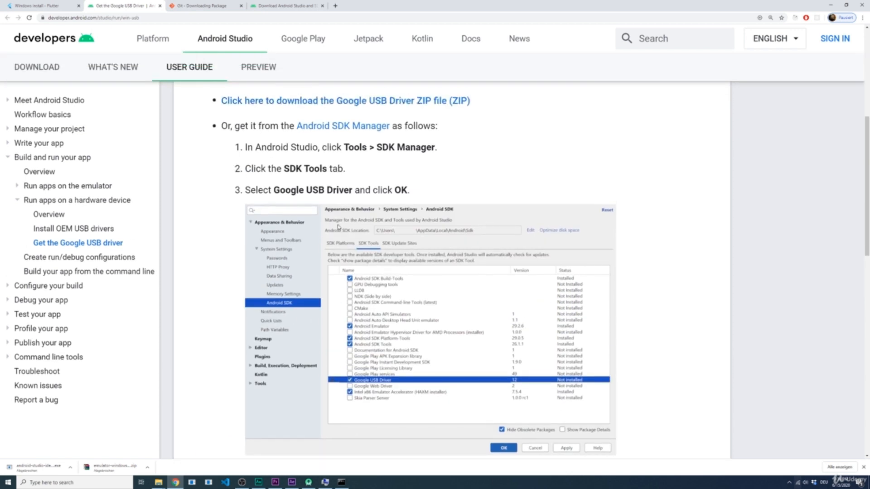
{"action": "scroll", "coordinate": [333, 164], "scroll_direction": "down", "scroll_amount": 2}
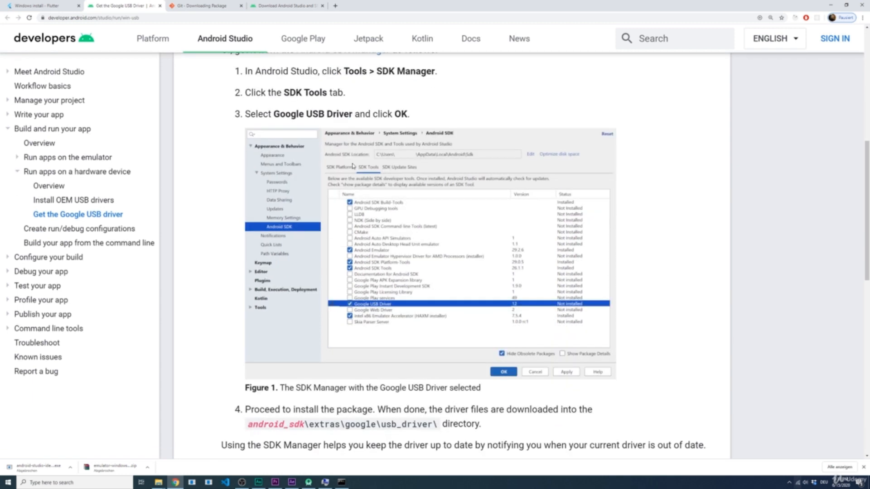
{"action": "scroll", "coordinate": [337, 163], "scroll_direction": "up", "scroll_amount": 2}
{"action": "scroll", "coordinate": [342, 162], "scroll_direction": "down", "scroll_amount": 2}
{"action": "key", "text": "ctrl+w"}
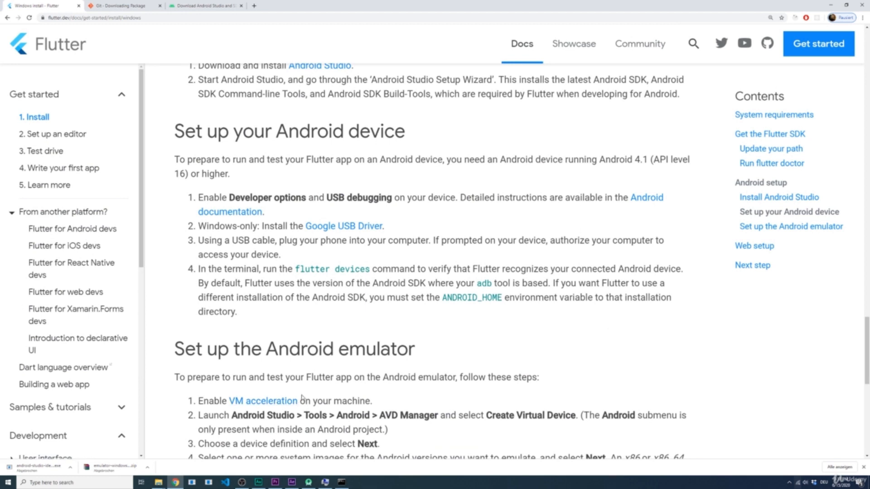
Review the Android emulator instructions, switch to Android Studio and open the SDK Manager
{"action": "scroll", "coordinate": [303, 397], "scroll_direction": "down", "scroll_amount": 3}
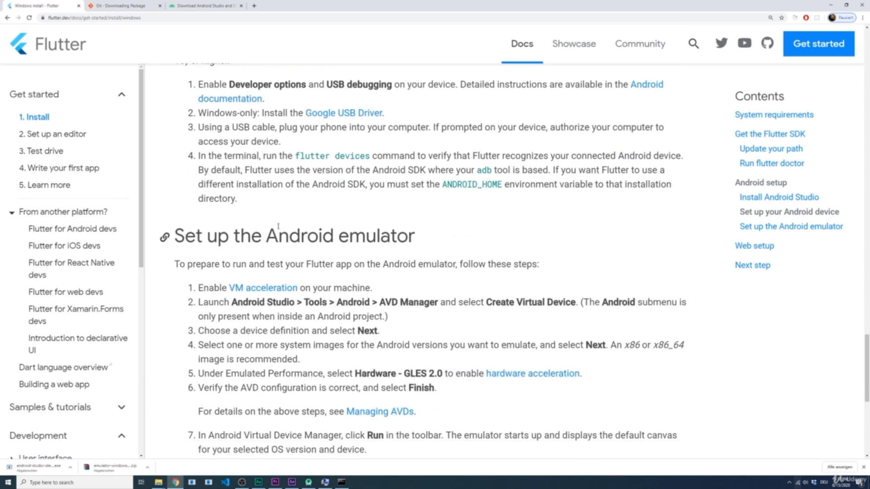
{"action": "scroll", "coordinate": [287, 230], "scroll_direction": "down", "scroll_amount": 1}
{"action": "scroll", "coordinate": [304, 324], "scroll_direction": "down", "scroll_amount": 1}
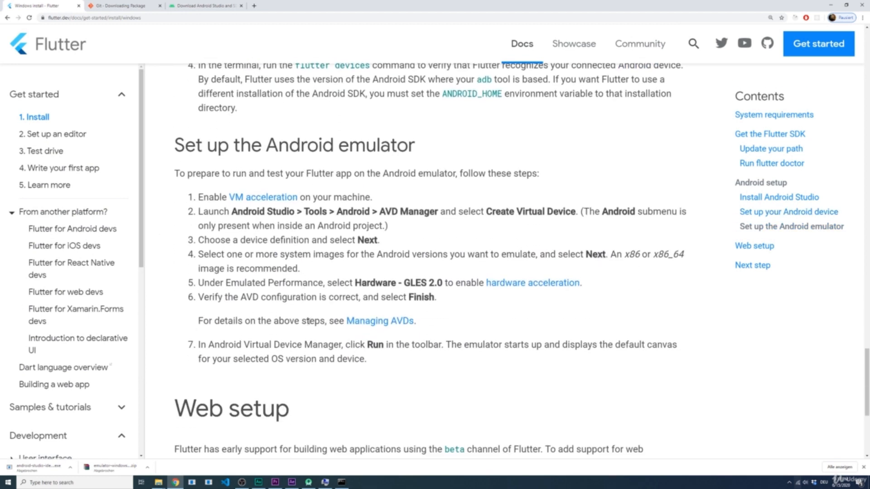
{"action": "left_click", "coordinate": [309, 481]}
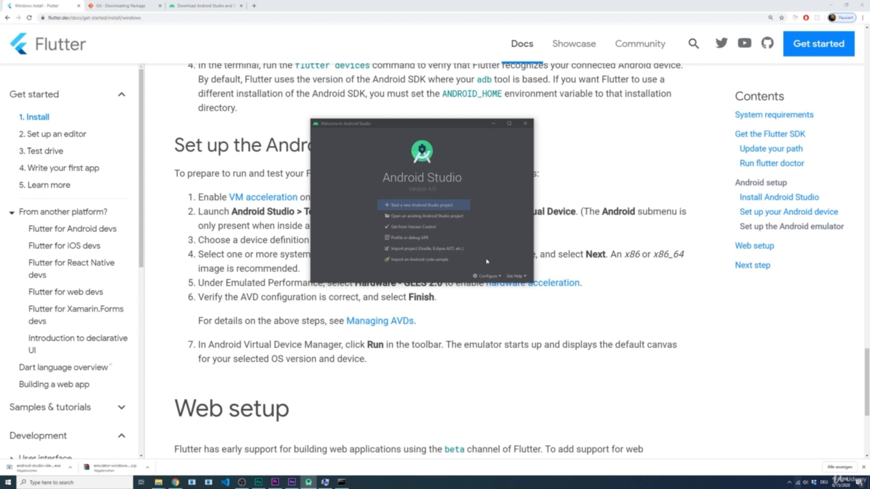
{"action": "left_click", "coordinate": [489, 275]}
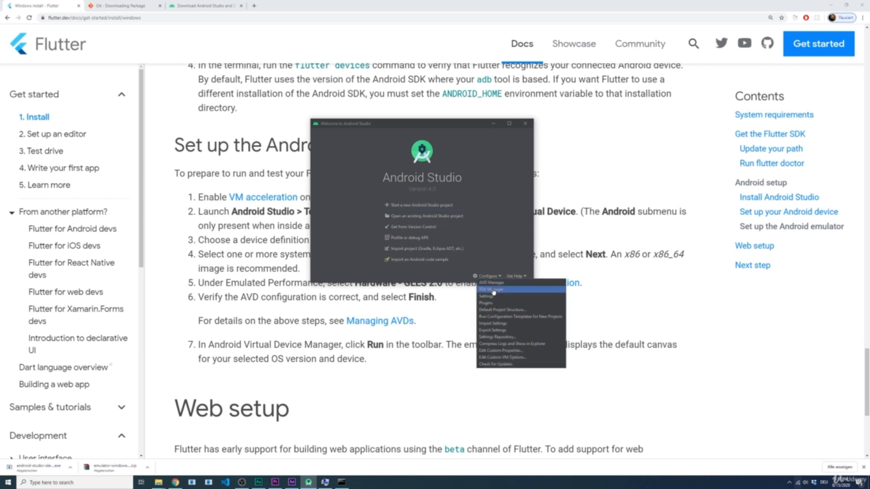
{"action": "left_click", "coordinate": [499, 289]}
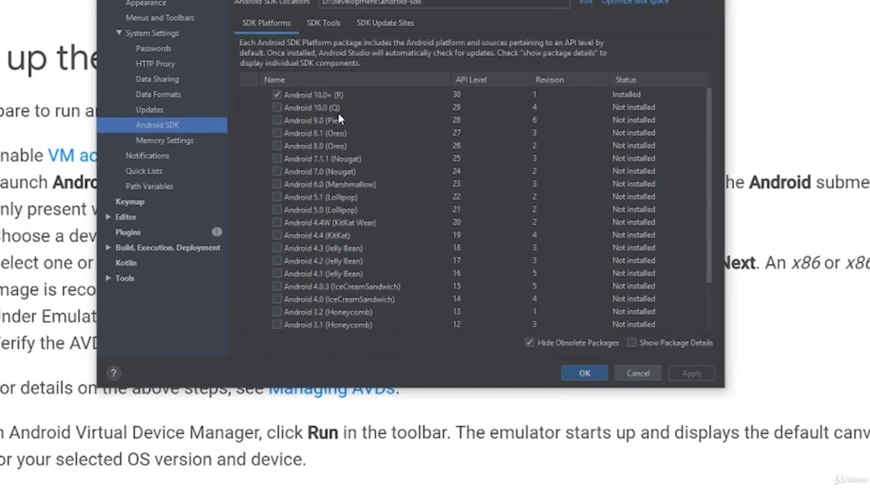
Select the Android 9.0 (Pie) SDK platform for installation and deselect Android 10.0+ (R) for removal
{"action": "left_click", "coordinate": [316, 93]}
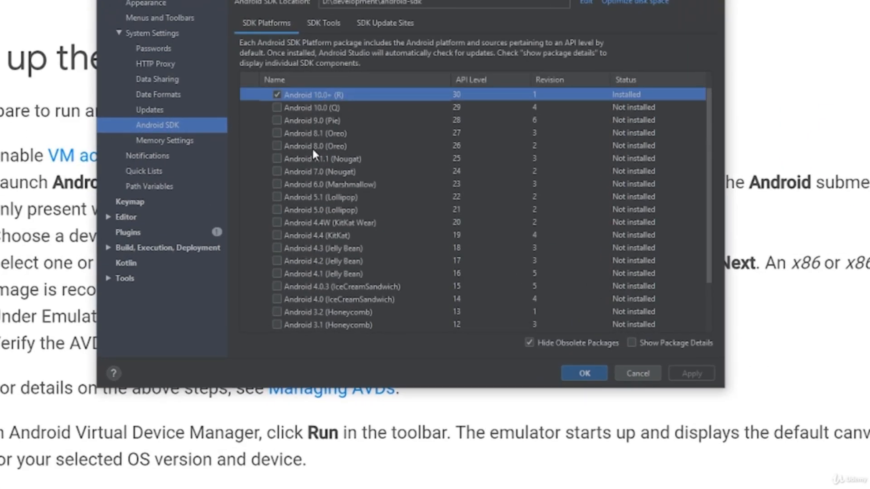
{"action": "left_click", "coordinate": [308, 121]}
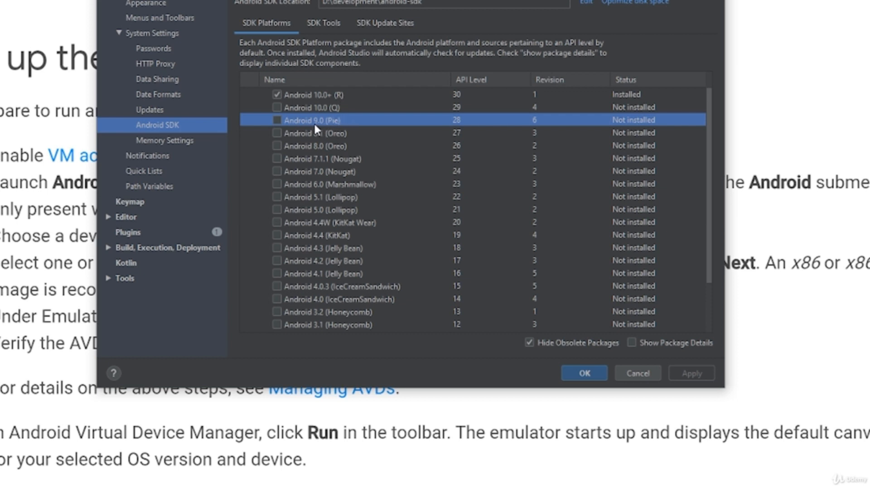
{"action": "left_click", "coordinate": [276, 120]}
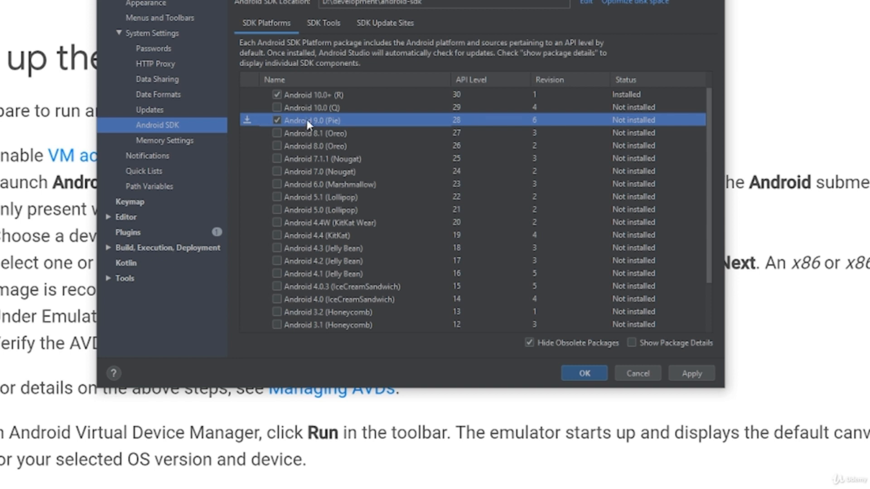
{"action": "left_click", "coordinate": [276, 95]}
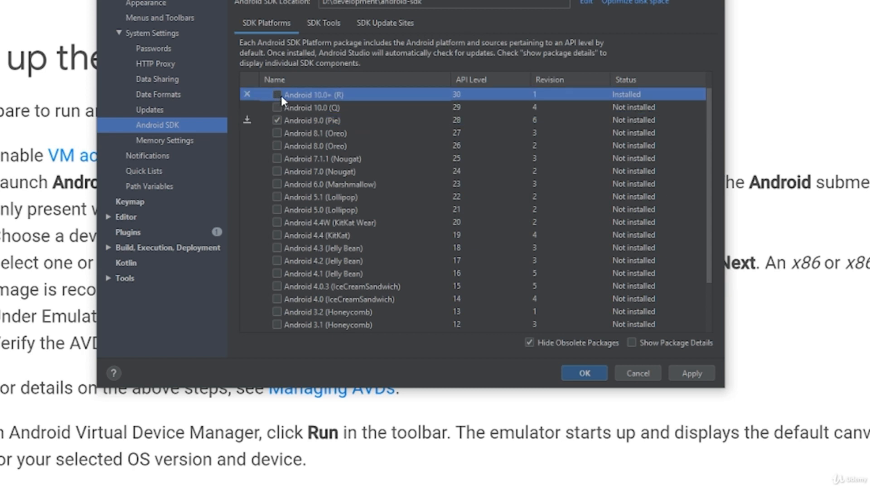
{"action": "left_click", "coordinate": [316, 120]}
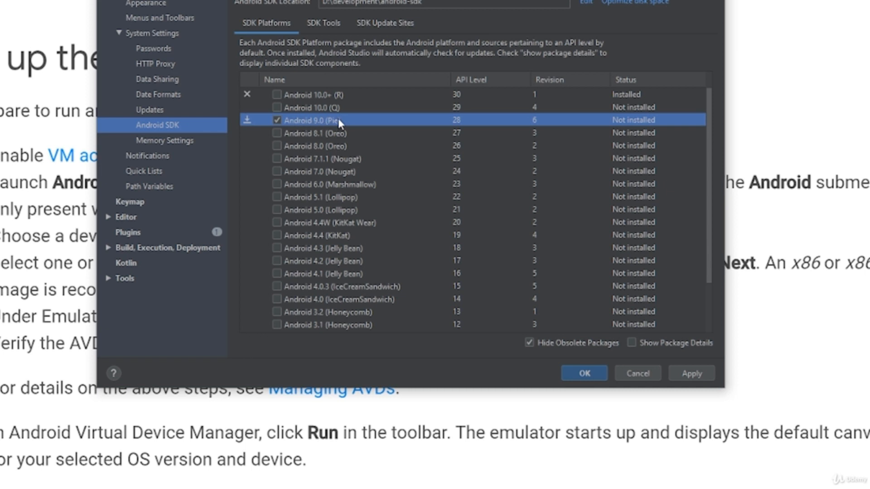
Add the Google USB Driver from the SDK tools, apply and confirm the component changes, and close the SDK settings
{"action": "left_click", "coordinate": [311, 26]}
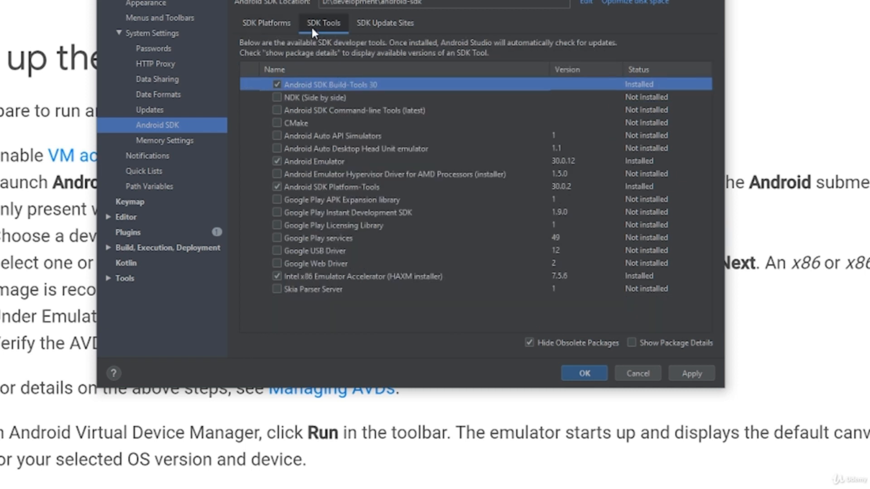
{"action": "left_click", "coordinate": [292, 253]}
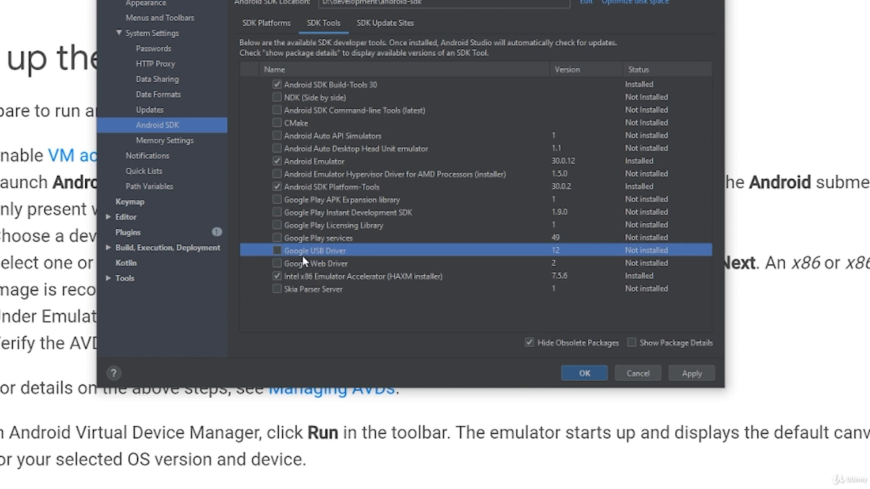
{"action": "left_click", "coordinate": [277, 251]}
{"action": "left_click", "coordinate": [693, 375]}
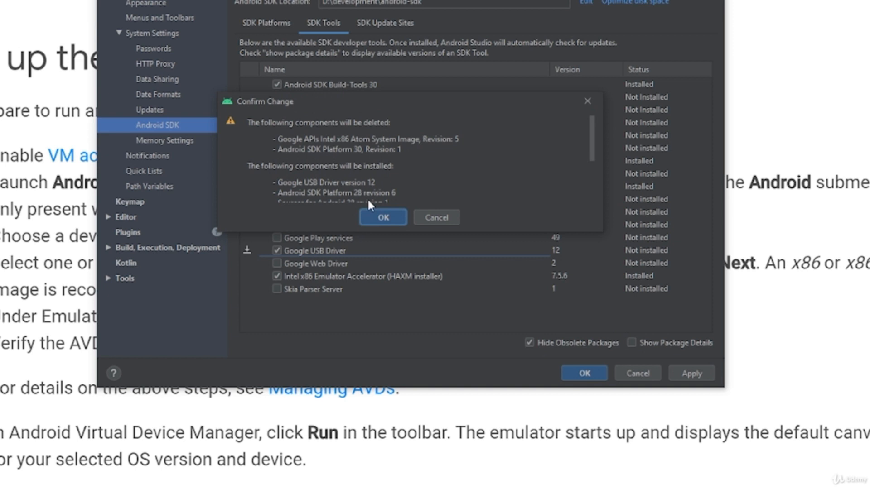
{"action": "left_click", "coordinate": [377, 216]}
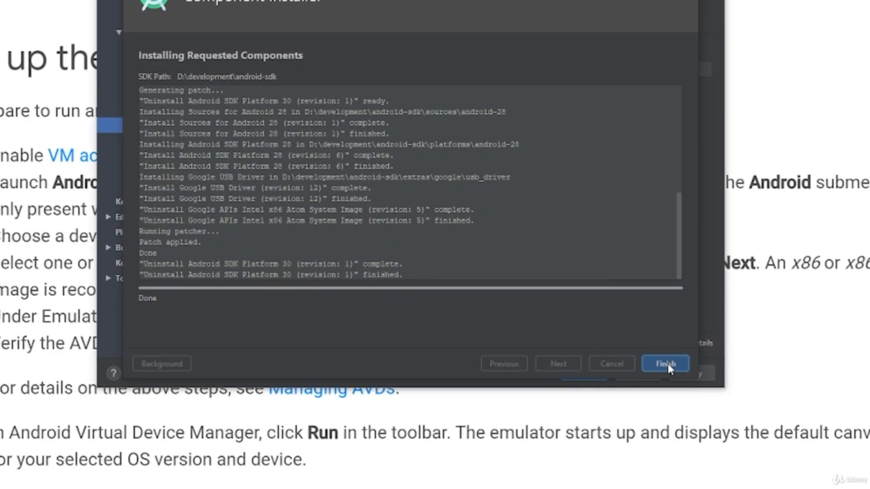
{"action": "left_click", "coordinate": [668, 366]}
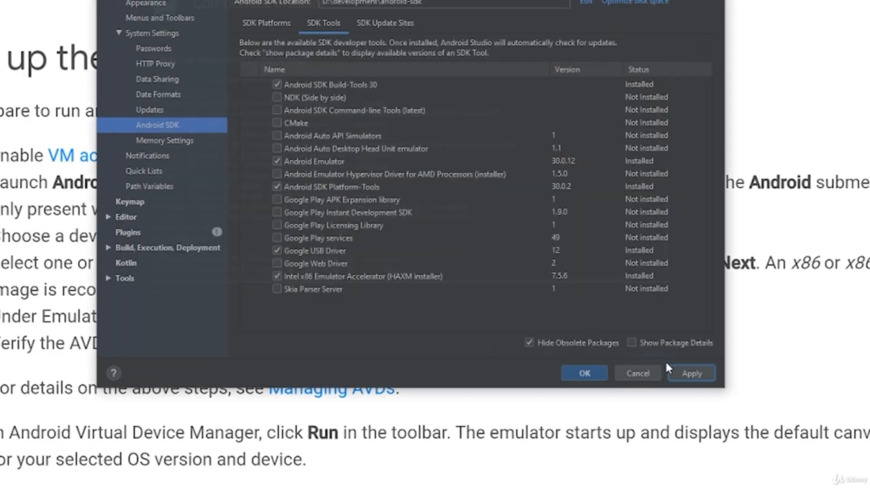
{"action": "left_click", "coordinate": [585, 373]}
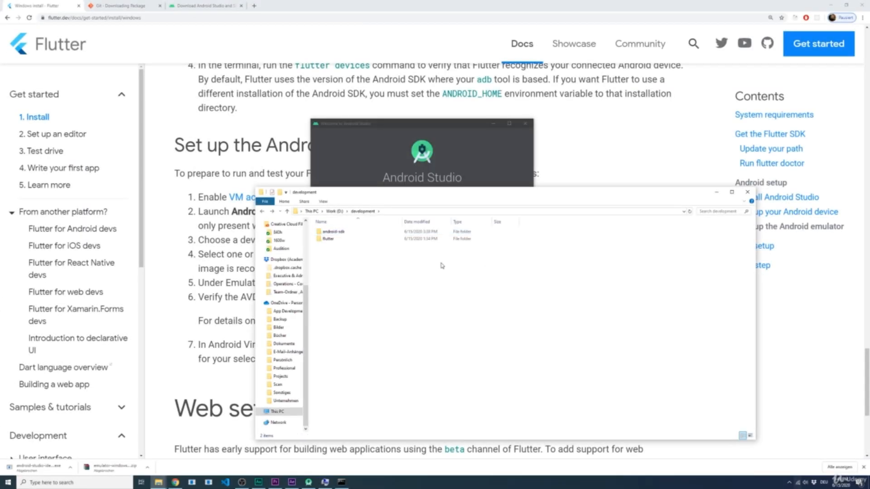
Create a new folder named projects inside the development folder on the D: drive using File Explorer
{"action": "left_click_drag", "start_coordinate": [392, 192], "coordinate": [365, 186]}
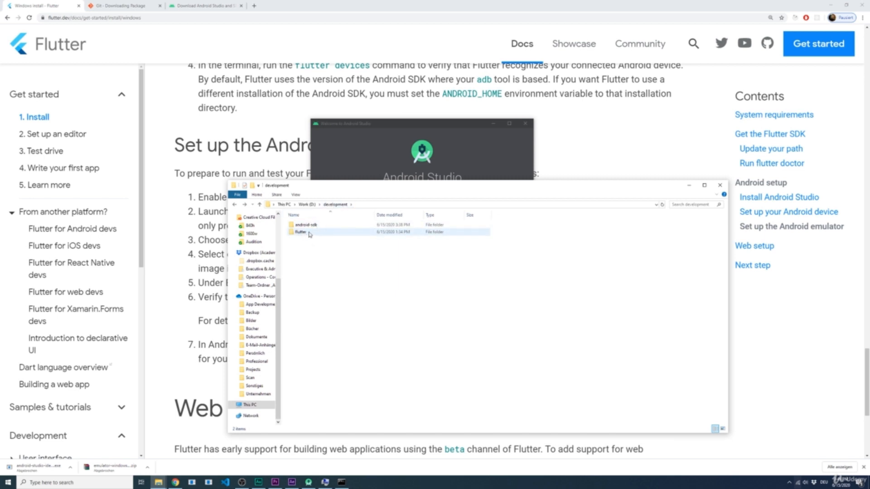
{"action": "right_click", "coordinate": [314, 253]}
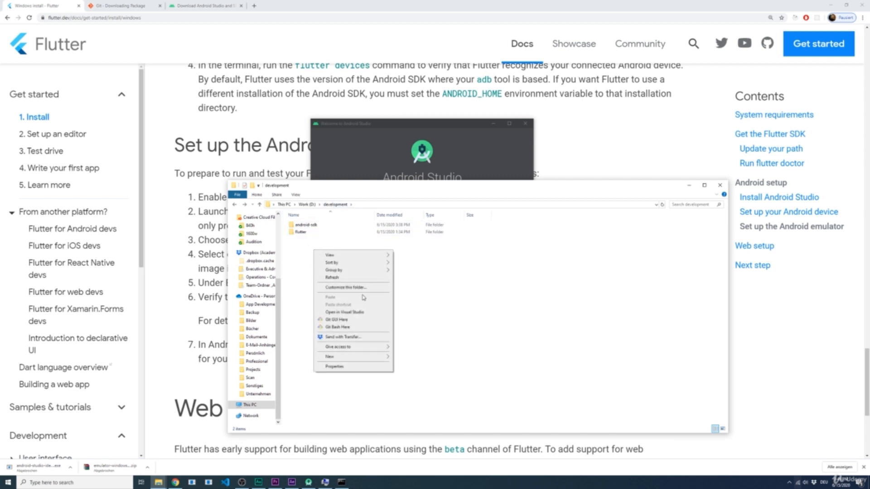
{"action": "left_click", "coordinate": [399, 358]}
{"action": "type", "text": "projects"}
{"action": "key", "text": "Return"}
{"action": "left_click", "coordinate": [298, 241]}
{"action": "key", "text": "Return"}
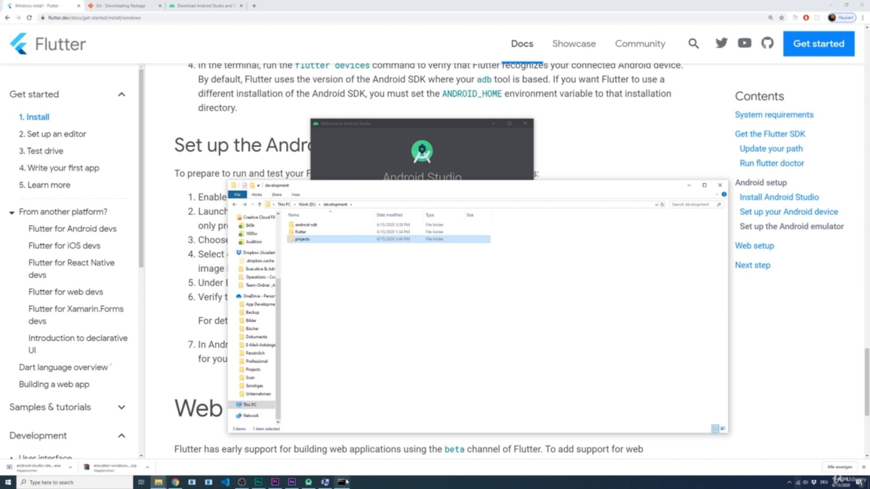
{"action": "left_click", "coordinate": [343, 483]}
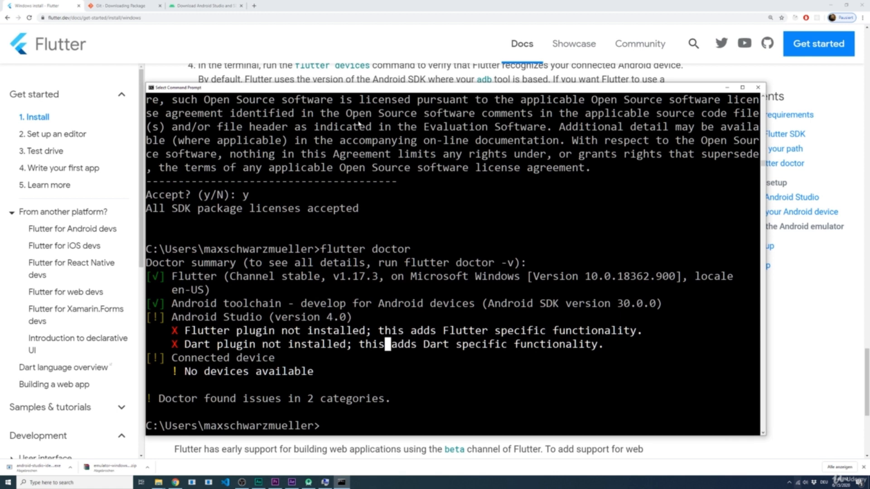
{"action": "left_click_drag", "start_coordinate": [348, 89], "coordinate": [319, 72]}
{"action": "type", "text": "flutter"}
{"action": "key", "text": "BackSpace"}
{"action": "key", "text": "BackSpace"}
{"action": "key", "text": "BackSpace"}
{"action": "key", "text": "BackSpace"}
{"action": "key", "text": "BackSpace"}
{"action": "key", "text": "BackSpace"}
{"action": "key", "text": "BackSpace"}
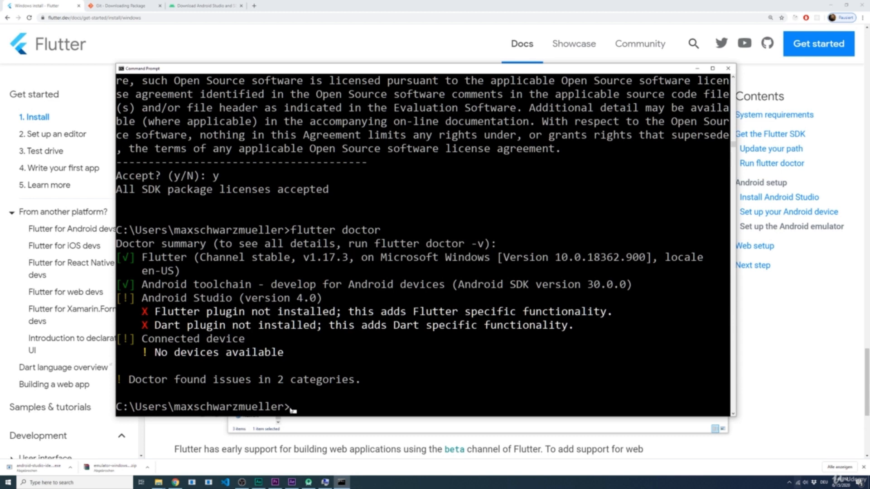
Return to the Command Prompt and change the working directory to D:\development\projects
{"action": "left_click", "coordinate": [292, 424]}
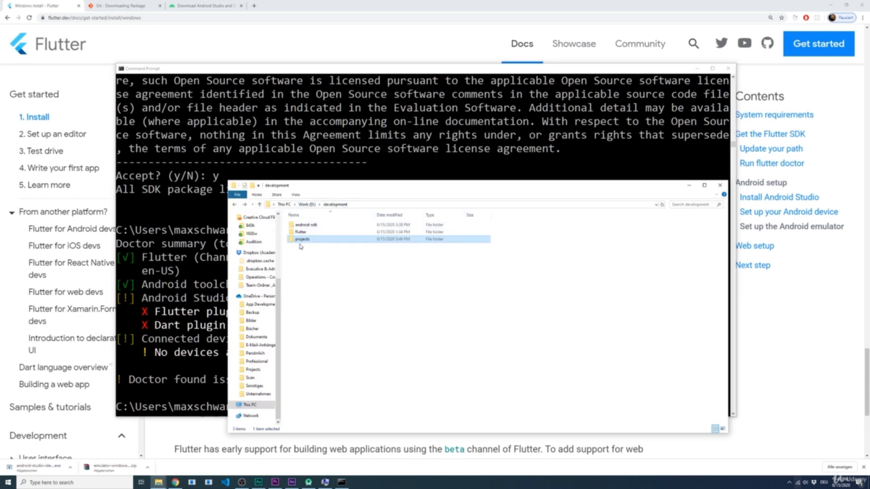
{"action": "left_click", "coordinate": [190, 259]}
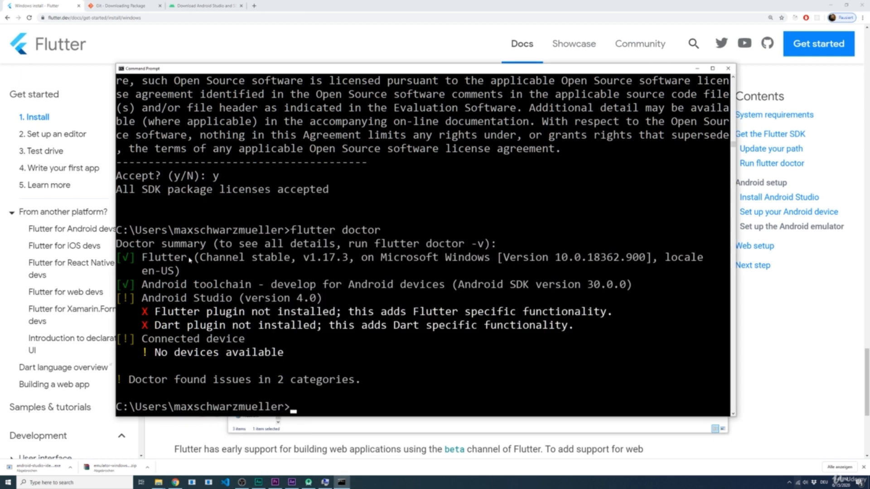
{"action": "type", "text": "D:"}
{"action": "key", "text": "Return"}
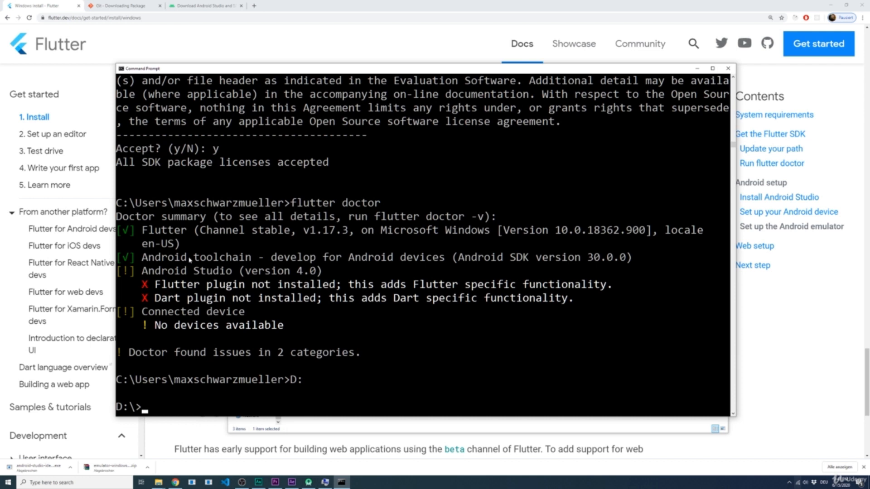
{"action": "type", "text": "cd development"}
{"action": "key", "text": "Return"}
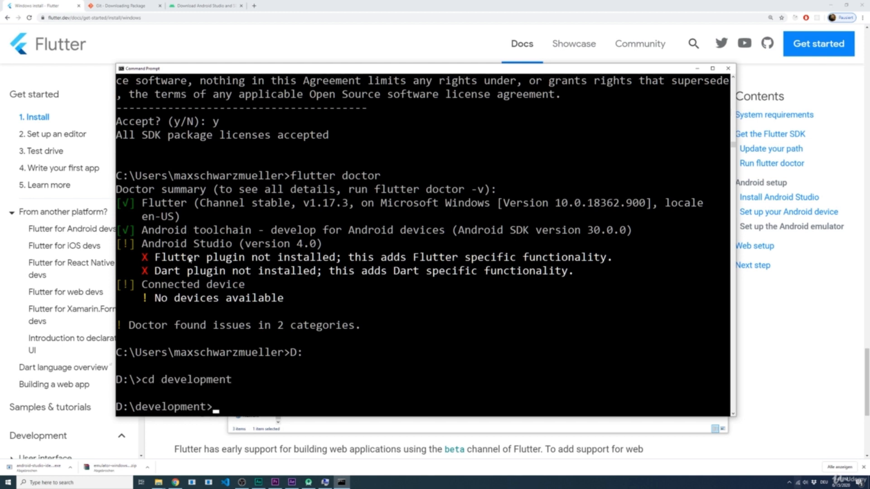
{"action": "type", "text": "cd projects"}
{"action": "key", "text": "Return"}
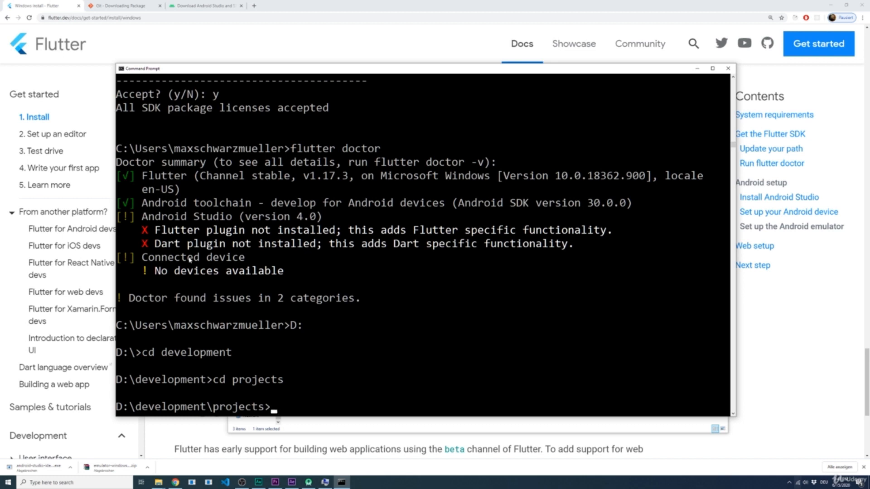
Create a new Flutter project named first_app in the projects folder with the flutter create command
{"action": "type", "text": "flutter create"}
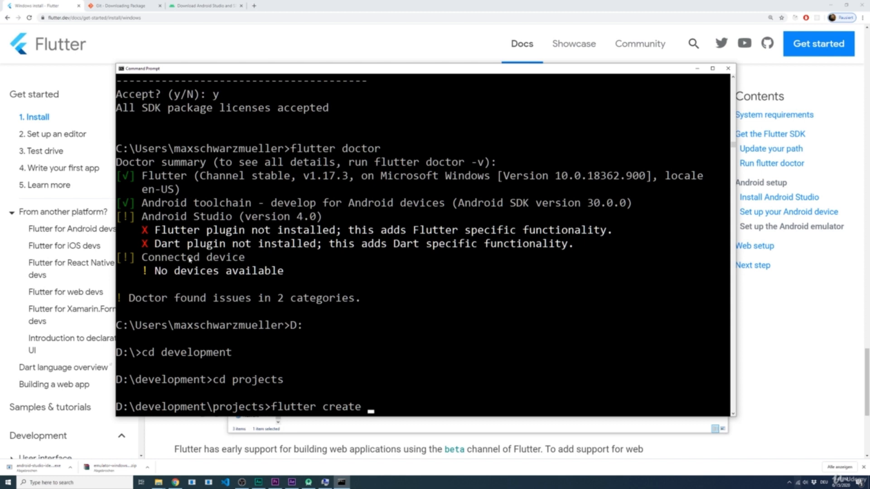
{"action": "type", "text": "first_app"}
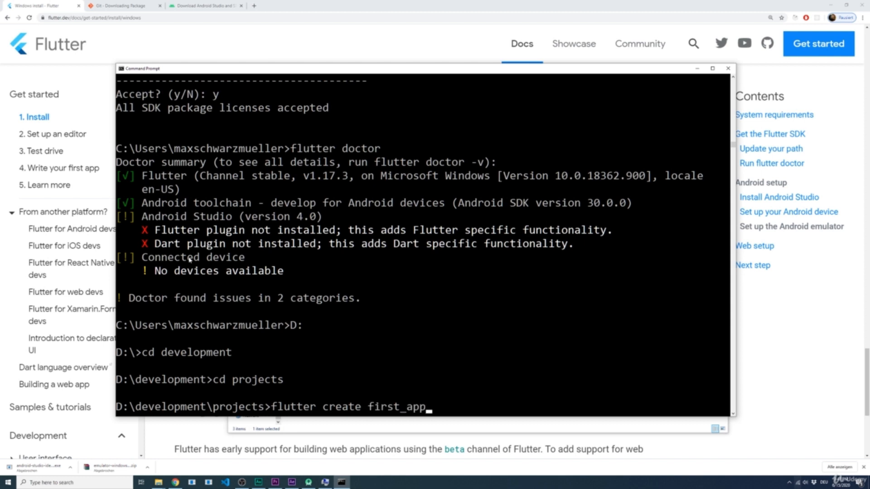
{"action": "left_click_drag", "start_coordinate": [368, 404], "coordinate": [426, 408]}
{"action": "left_click", "coordinate": [436, 403]}
{"action": "key", "text": "Left"}
{"action": "key", "text": "Left"}
{"action": "key", "text": "Left"}
{"action": "key", "text": "Left"}
{"action": "key", "text": "Left"}
{"action": "key", "text": "Left"}
{"action": "key", "text": "Left"}
{"action": "key", "text": "Left"}
{"action": "key", "text": "Left"}
{"action": "key", "text": "Right"}
{"action": "key", "text": "Right"}
{"action": "key", "text": "Right"}
{"action": "key", "text": "Right"}
{"action": "key", "text": "Right"}
{"action": "key", "text": "Right"}
{"action": "key", "text": "Right"}
{"action": "key", "text": "Right"}
{"action": "key", "text": "Left"}
{"action": "key", "text": "Left"}
{"action": "key", "text": "Left"}
{"action": "key", "text": "Left"}
{"action": "key", "text": "Right"}
{"action": "key", "text": "Right"}
{"action": "key", "text": "Return"}
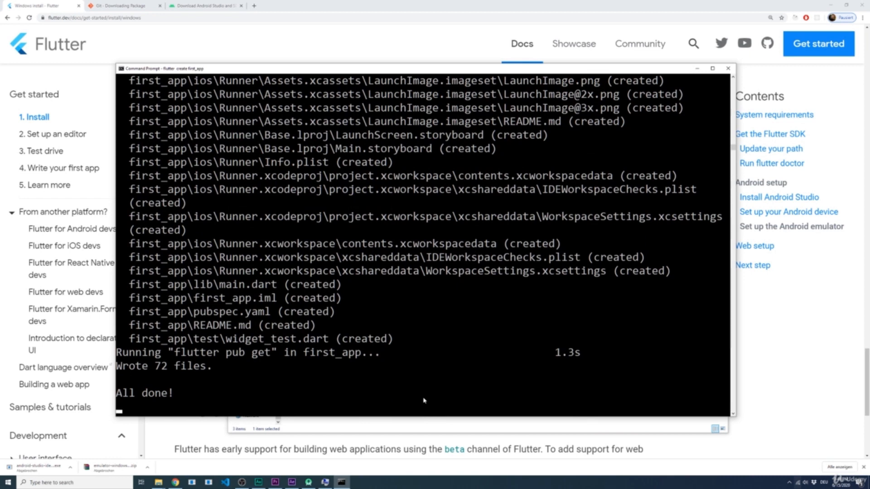
Switch to File Explorer and examine the generated first_app project folder, including the contents of its lib folder
{"action": "key", "text": "alt+Tab"}
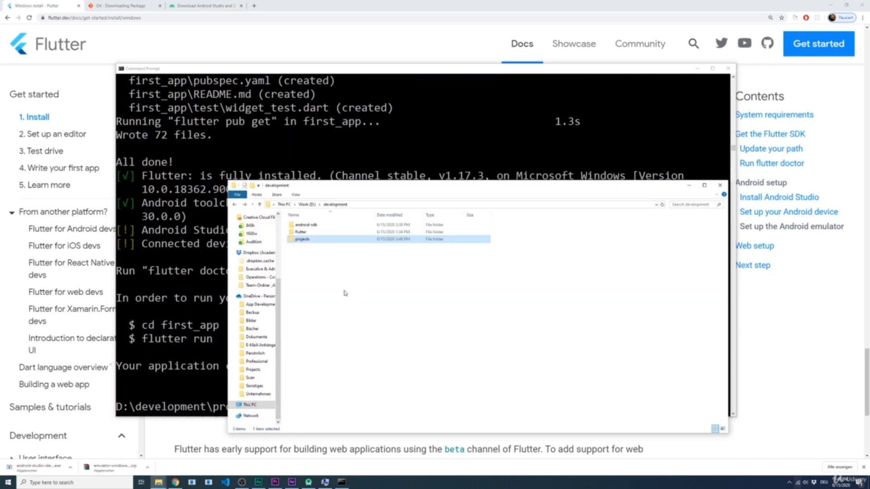
{"action": "double_click", "coordinate": [302, 240]}
{"action": "left_click", "coordinate": [302, 227]}
{"action": "double_click", "coordinate": [302, 225]}
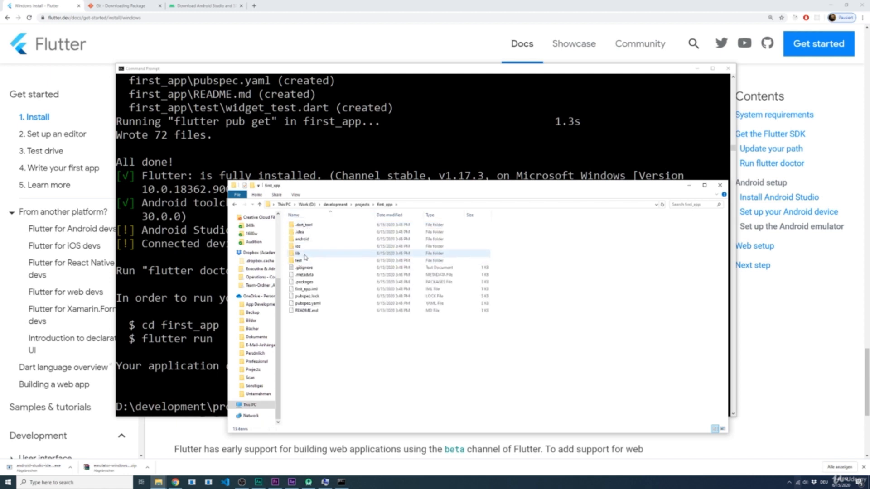
{"action": "double_click", "coordinate": [302, 256]}
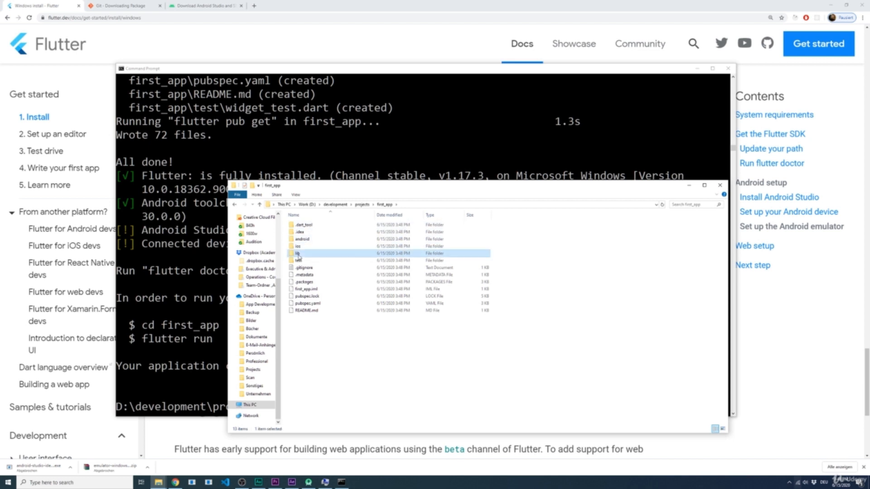
{"action": "key", "text": "alt+Left"}
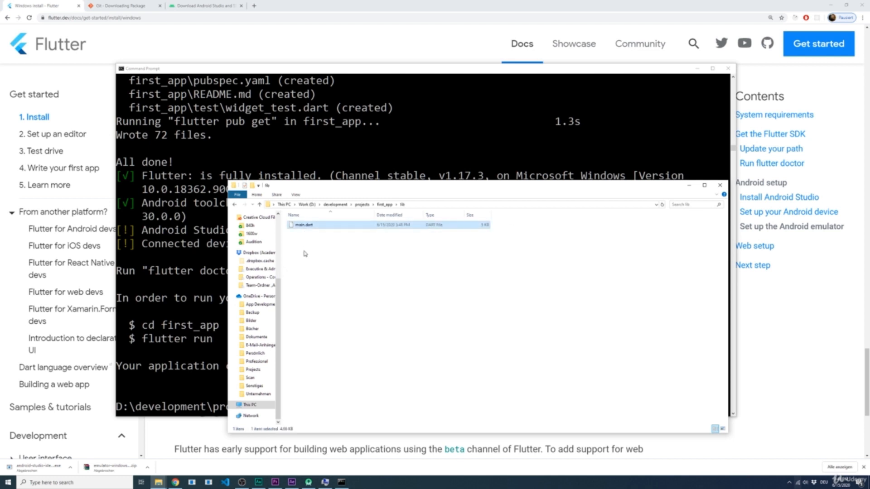
{"action": "left_click", "coordinate": [341, 353]}
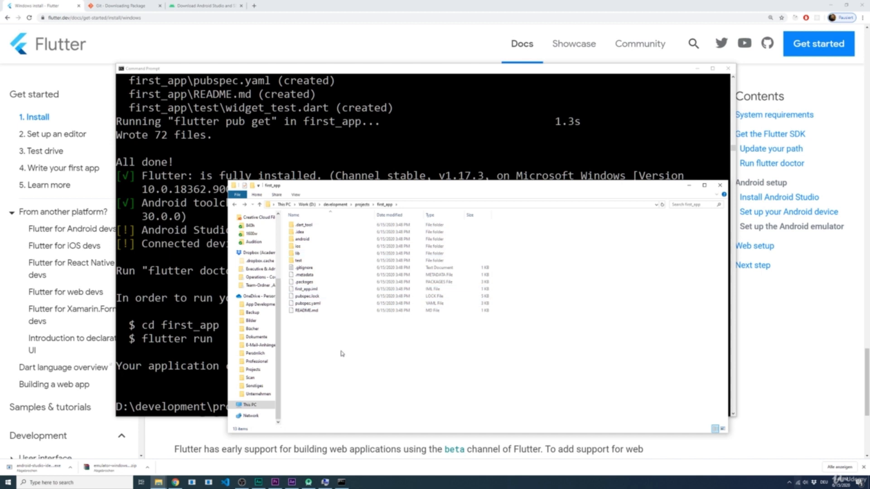
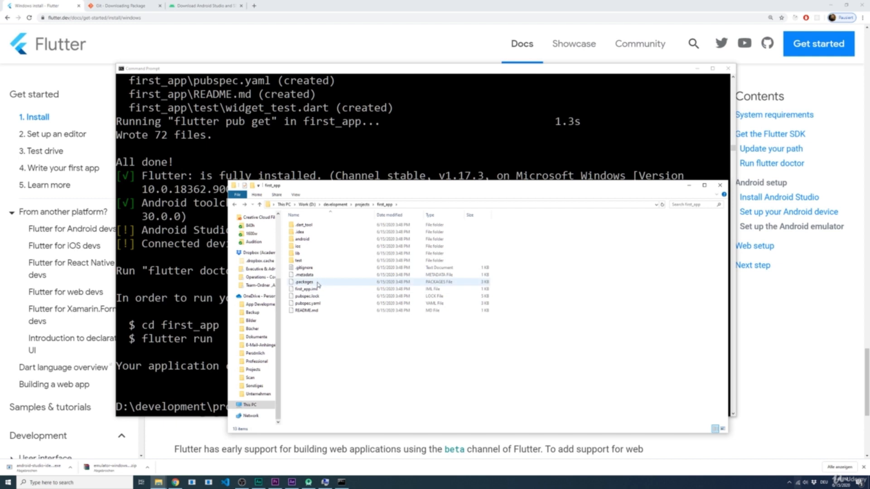
Switch to Android Studio and begin a new virtual device in the AVD Manager using the Pixel 2 phone hardware
{"action": "left_click", "coordinate": [309, 482]}
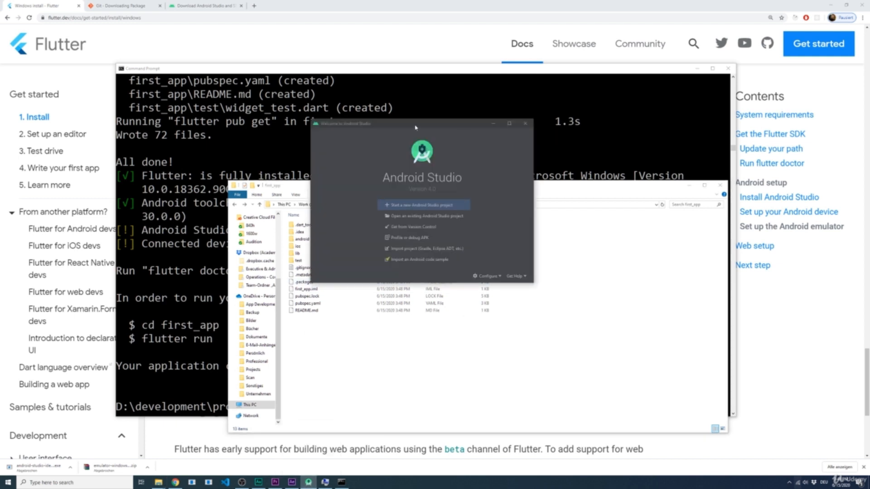
{"action": "left_click_drag", "start_coordinate": [410, 132], "coordinate": [385, 132]}
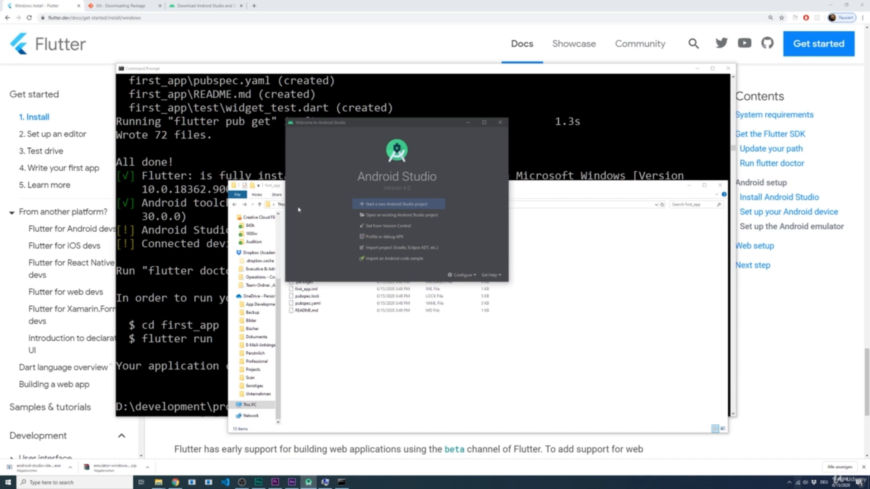
{"action": "left_click", "coordinate": [461, 275]}
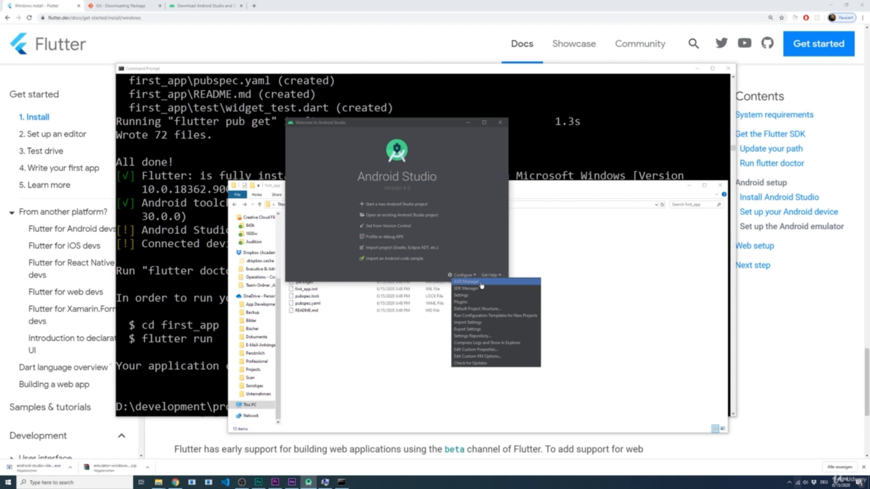
{"action": "left_click", "coordinate": [481, 283]}
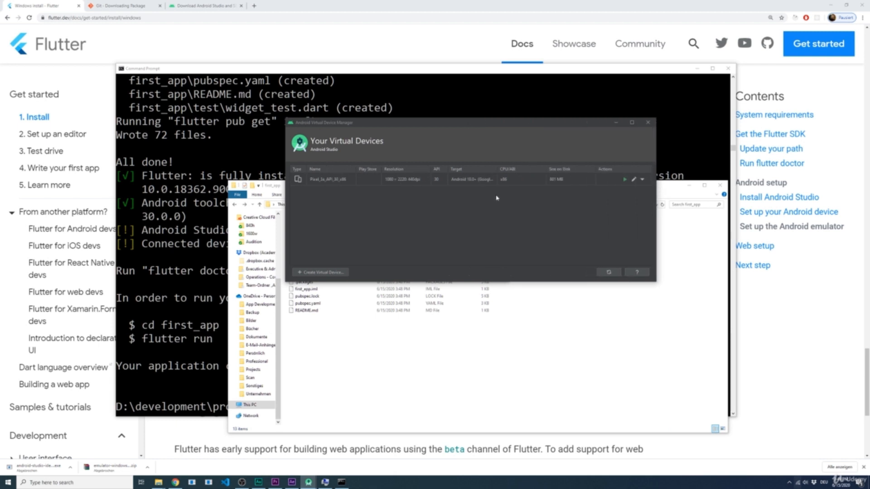
{"action": "left_click", "coordinate": [397, 181]}
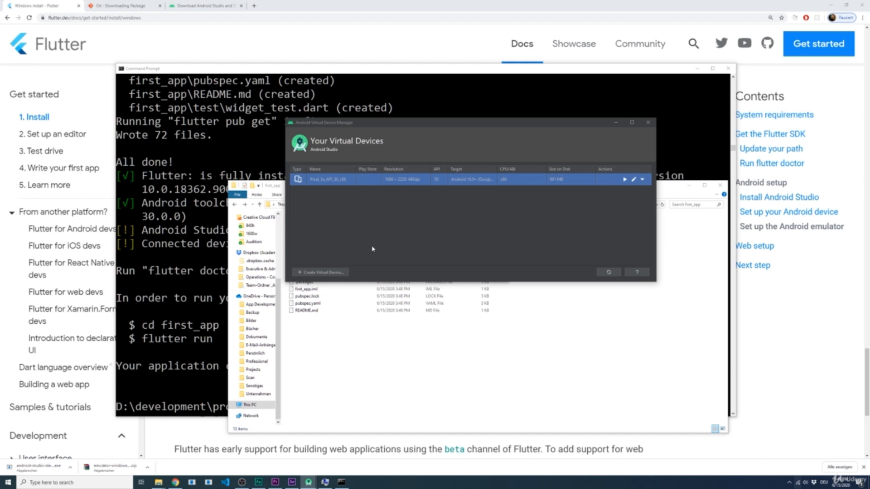
{"action": "left_click", "coordinate": [326, 273]}
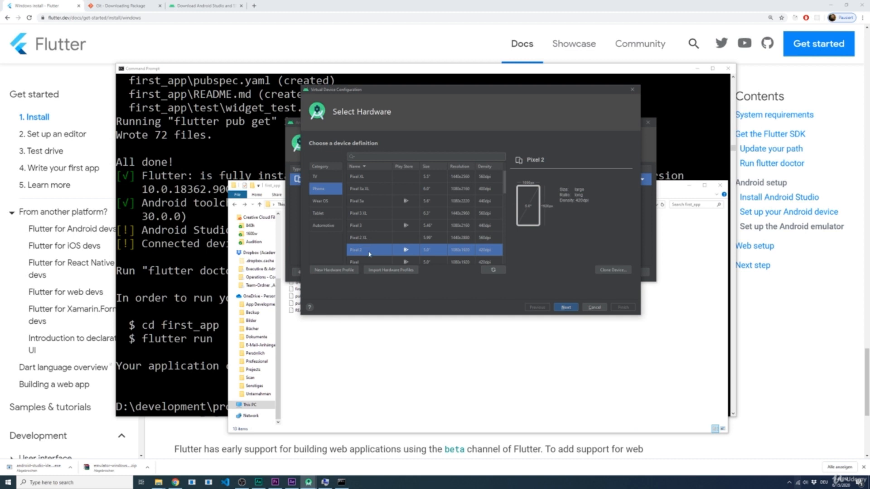
{"action": "left_click", "coordinate": [563, 308]}
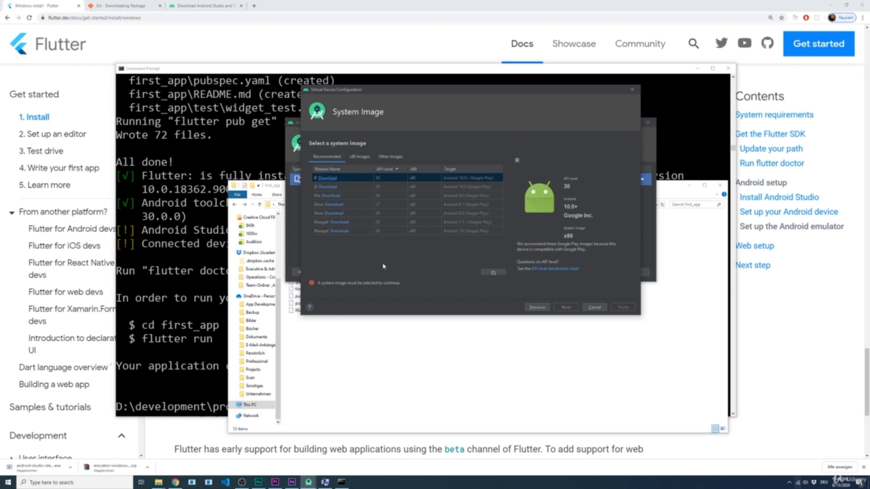
Download and install the Pie (API level 28, Android 9.0 Google Play) x86 system image
{"action": "left_click", "coordinate": [355, 196]}
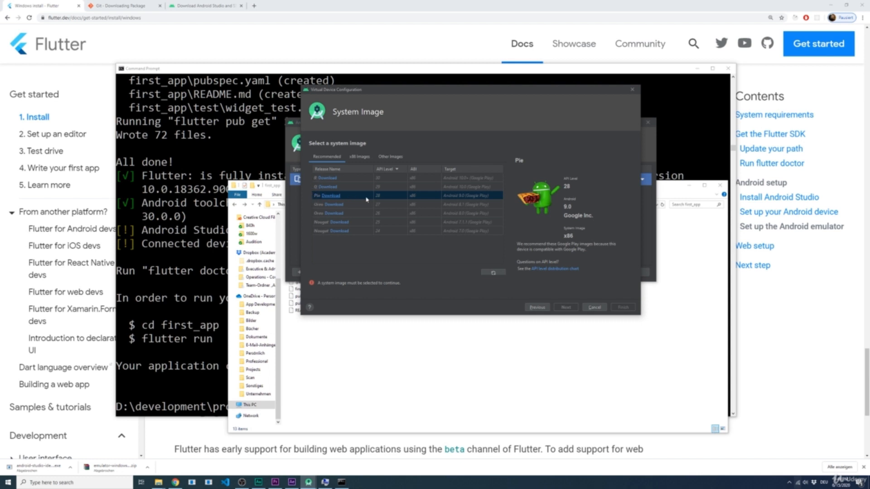
{"action": "left_click", "coordinate": [324, 198]}
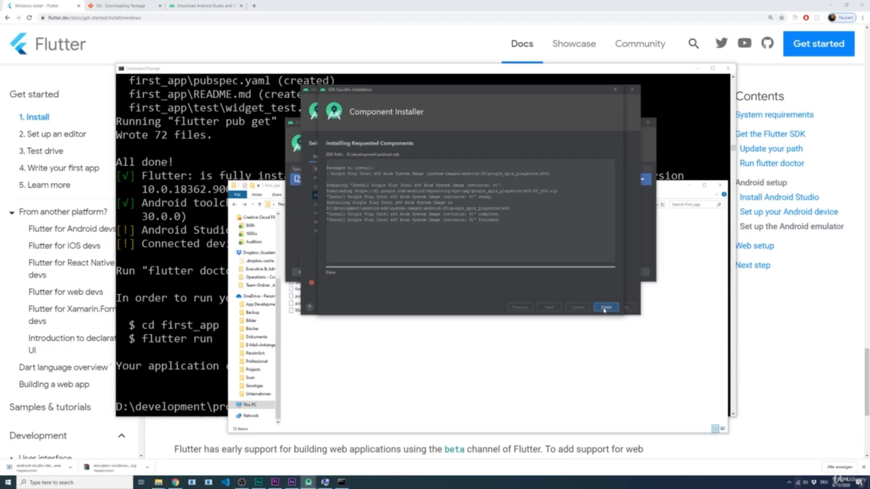
{"action": "left_click", "coordinate": [605, 307]}
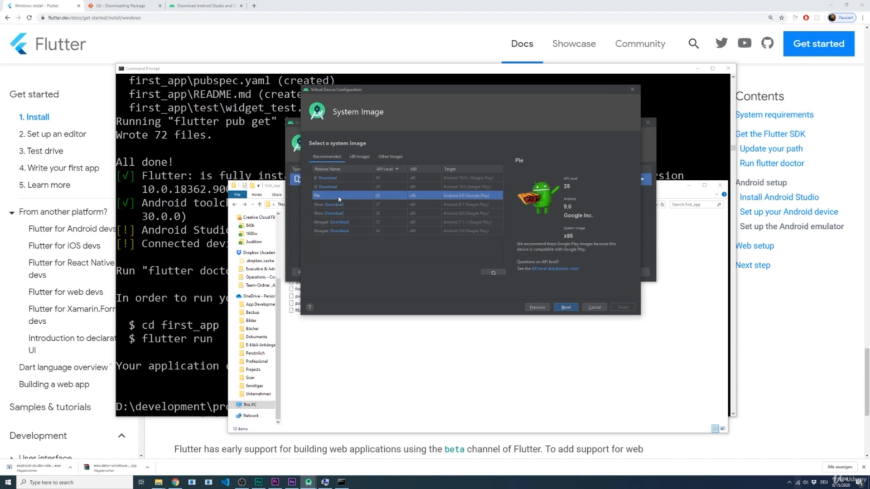
Finish creating the Pixel 2 virtual device with the Pie image in portrait orientation and launch it
{"action": "left_click", "coordinate": [567, 308]}
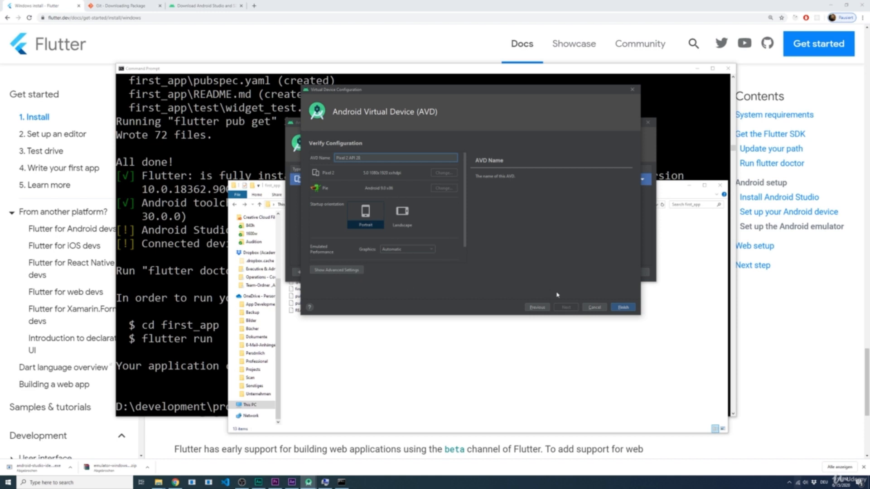
{"action": "left_click", "coordinate": [622, 308]}
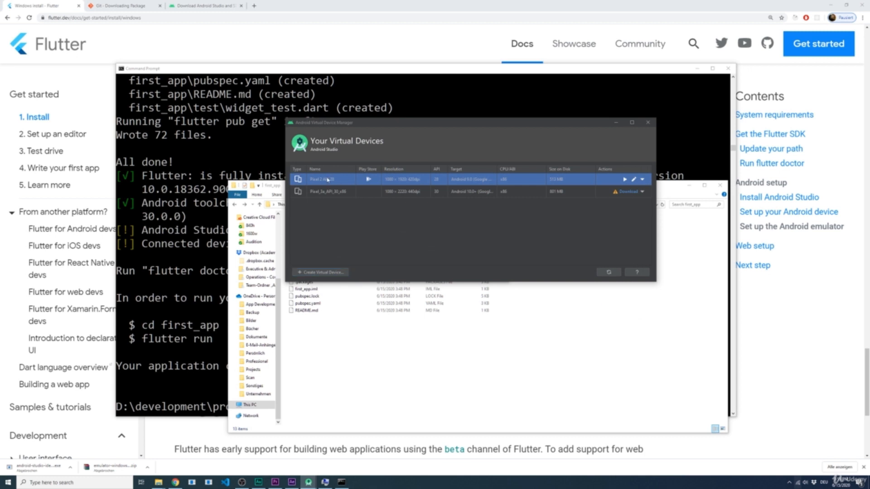
{"action": "left_click", "coordinate": [625, 179]}
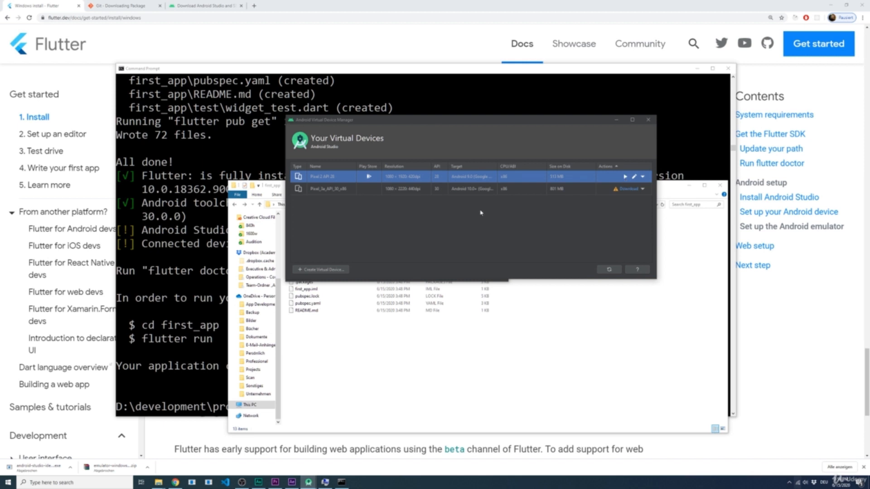
Return to the Android Studio welcome window and open the existing first_app project from D:\development\projects
{"action": "left_click", "coordinate": [209, 218]}
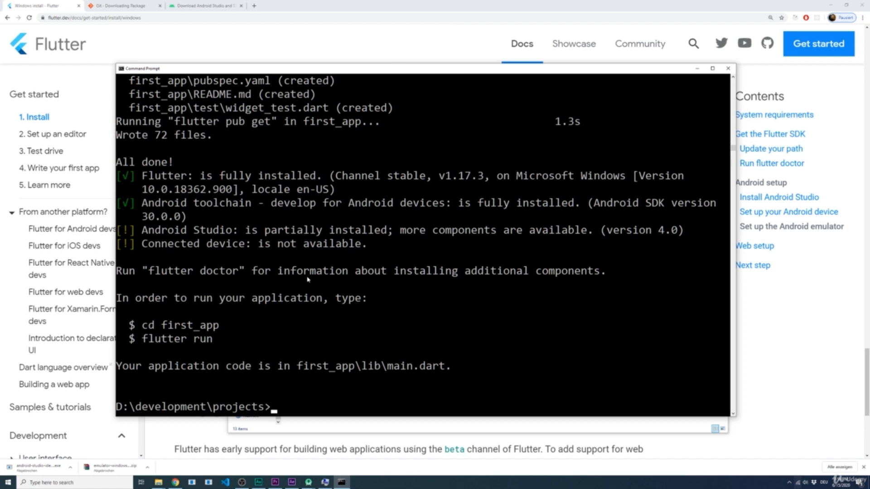
{"action": "key", "text": "alt+Tab"}
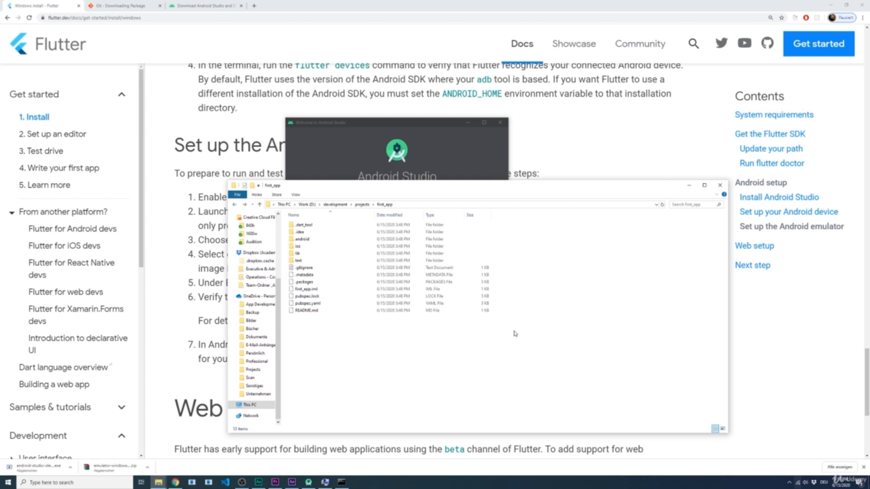
{"action": "left_click", "coordinate": [470, 170]}
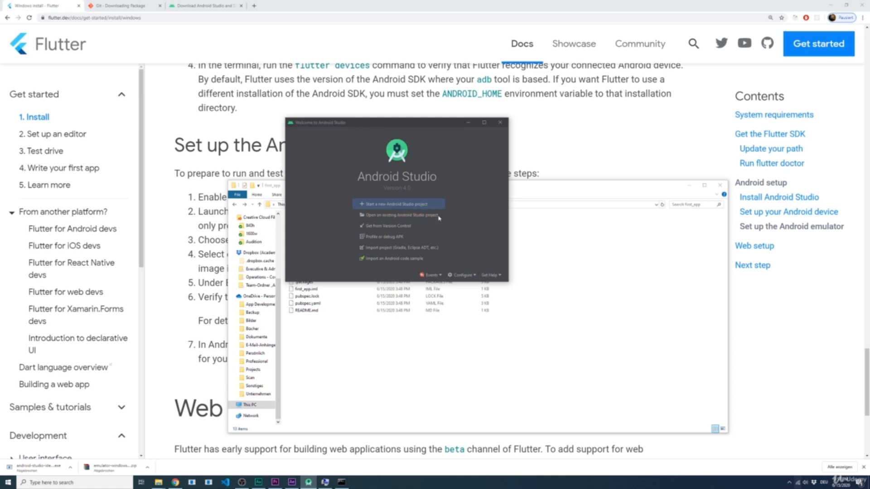
{"action": "left_click", "coordinate": [423, 216]}
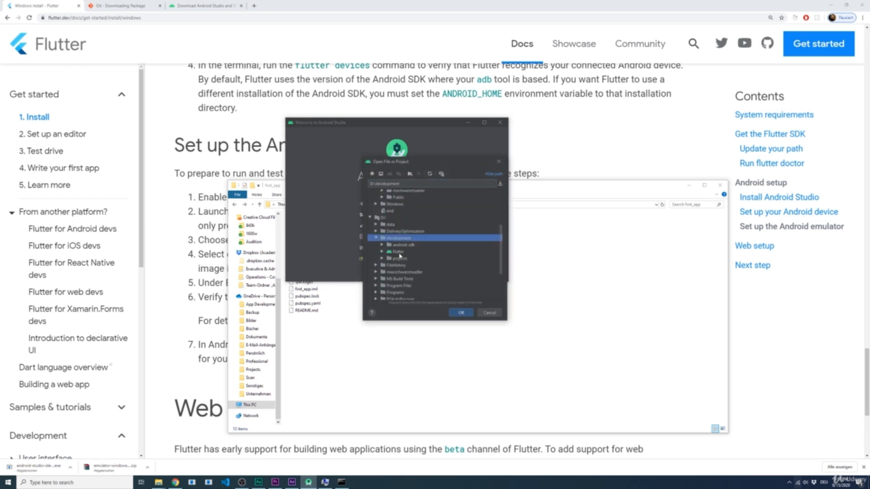
{"action": "double_click", "coordinate": [399, 259]}
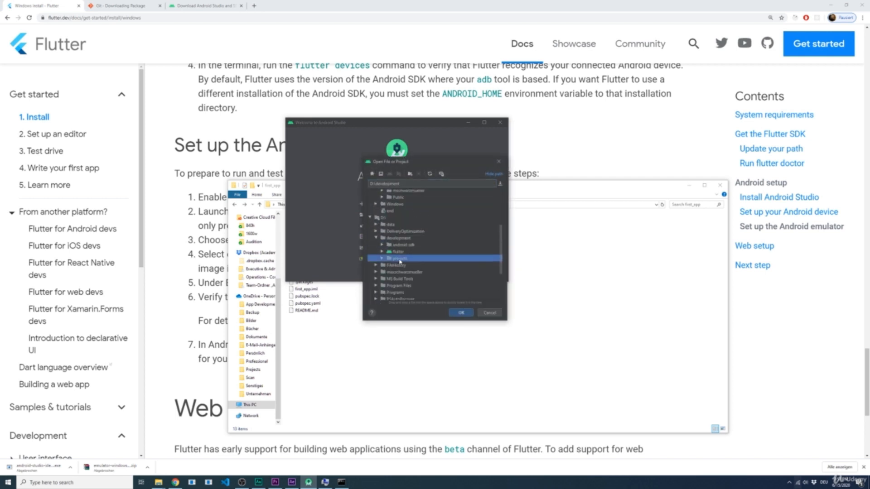
{"action": "left_click", "coordinate": [406, 253]}
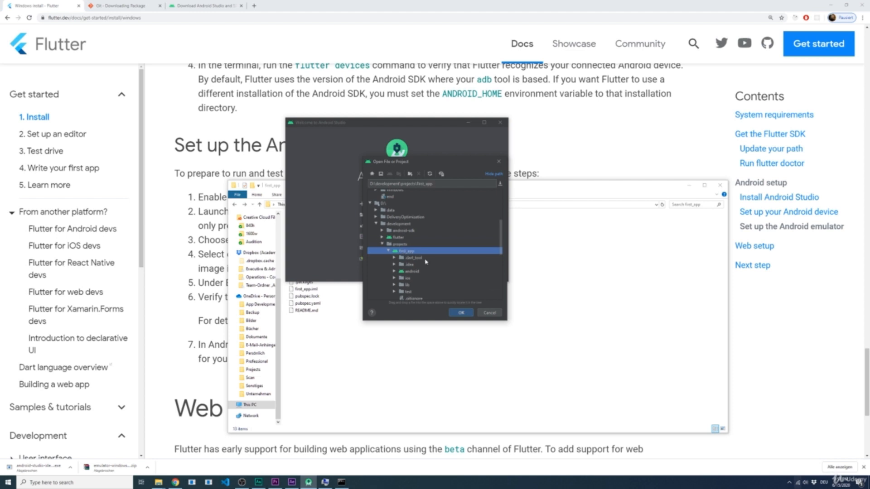
{"action": "left_click", "coordinate": [462, 313]}
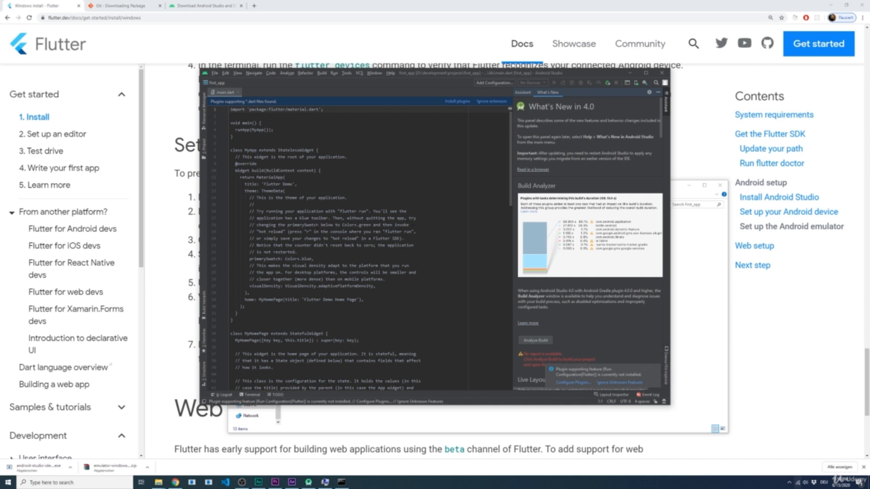
Install the suggested Flutter plugin with its required Dart plugin, restart Android Studio to activate them, and accept the Flutter welcome notice
{"action": "left_click", "coordinate": [573, 383]}
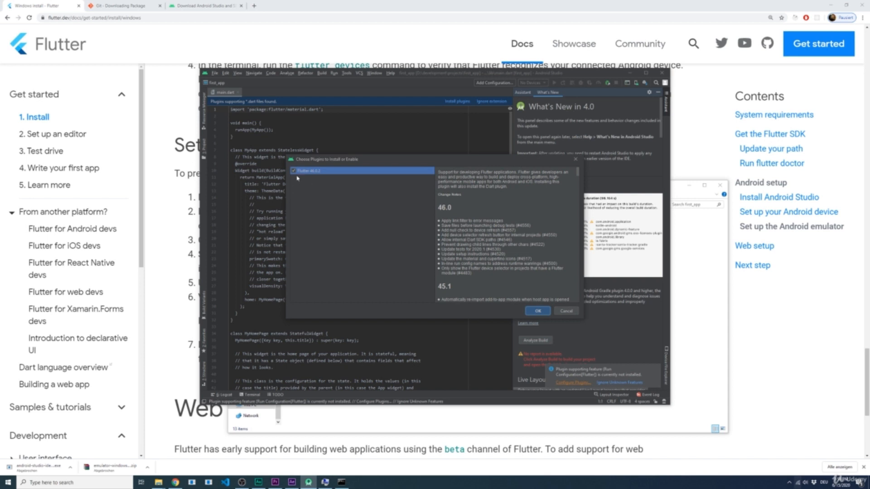
{"action": "left_click", "coordinate": [535, 311]}
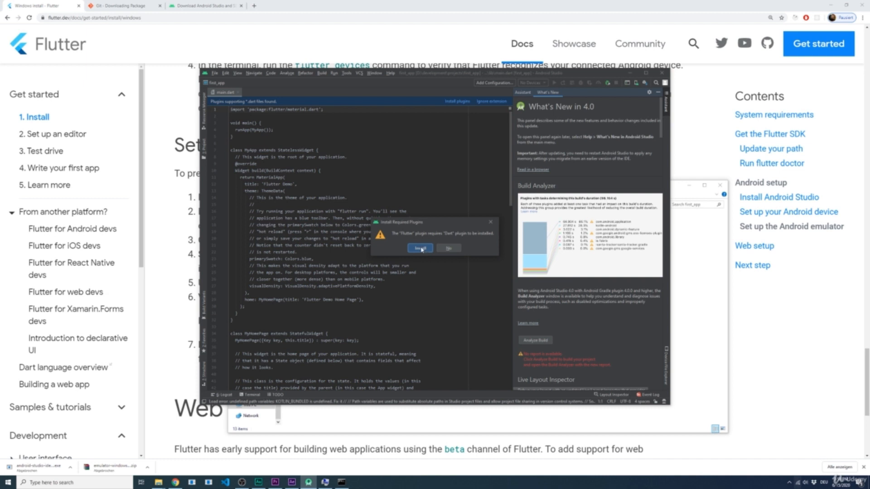
{"action": "left_click", "coordinate": [421, 248]}
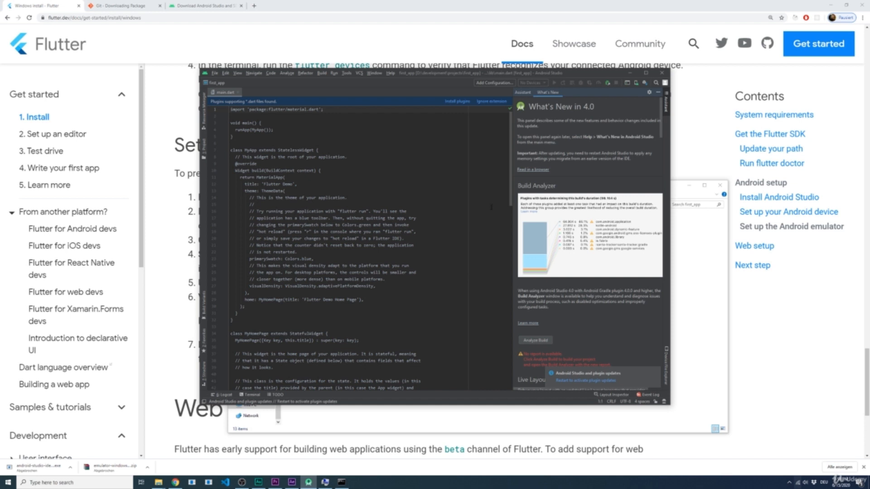
{"action": "left_click", "coordinate": [572, 382]}
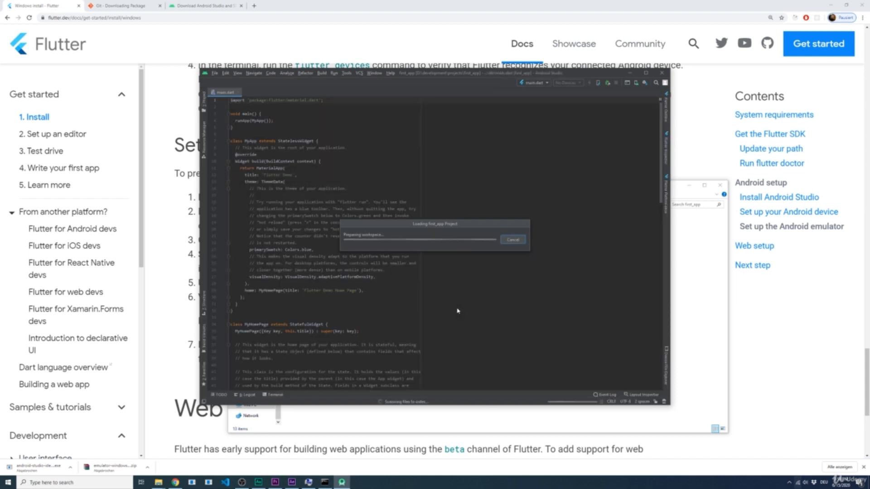
{"action": "key", "text": "Escape"}
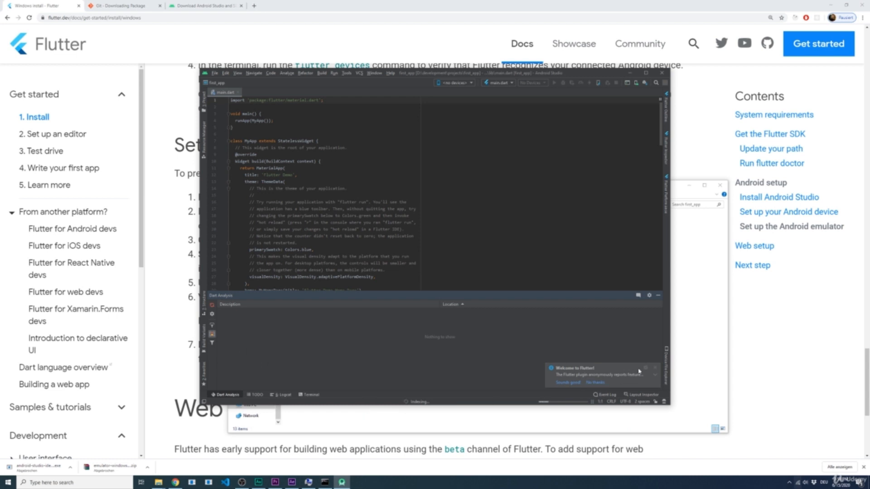
{"action": "left_click", "coordinate": [574, 384]}
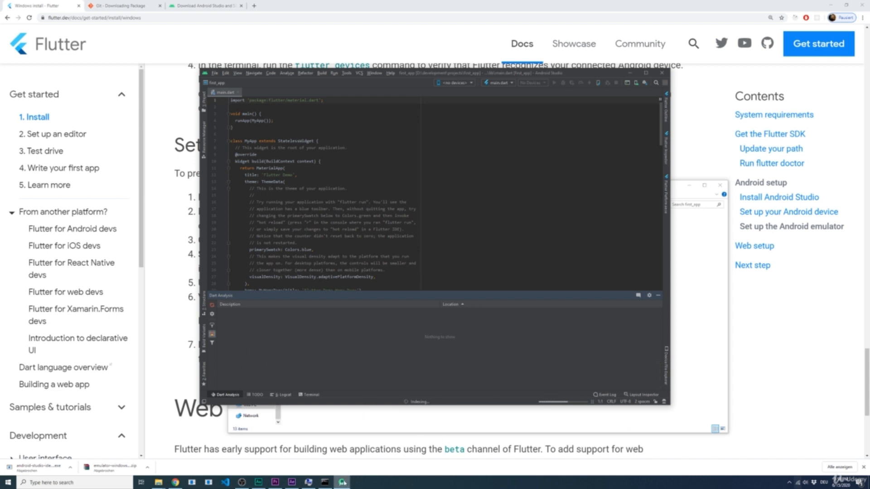
Open the AVD Manager from the first_app project window
{"action": "mouse_move", "coordinate": [347, 485]}
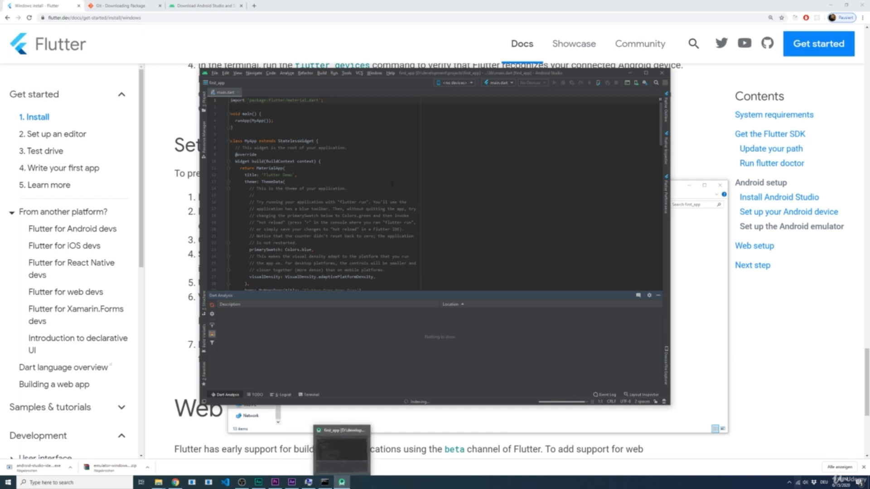
{"action": "left_click", "coordinate": [347, 73]}
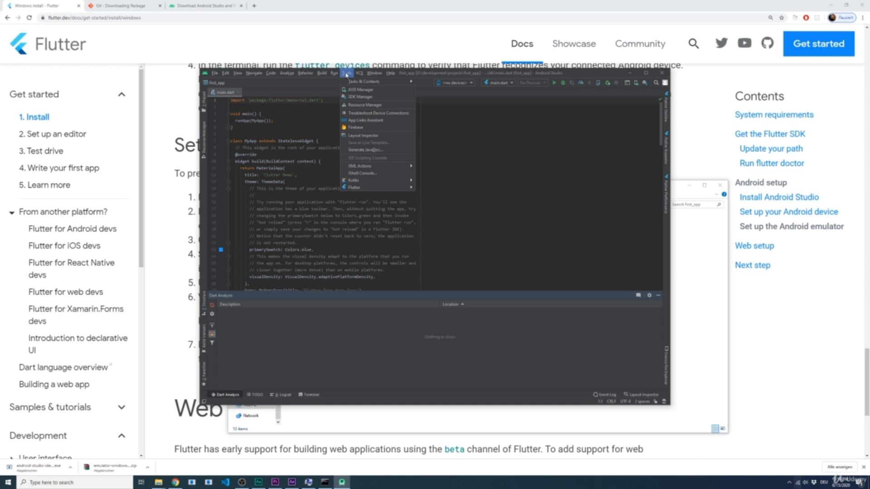
{"action": "left_click", "coordinate": [369, 89]}
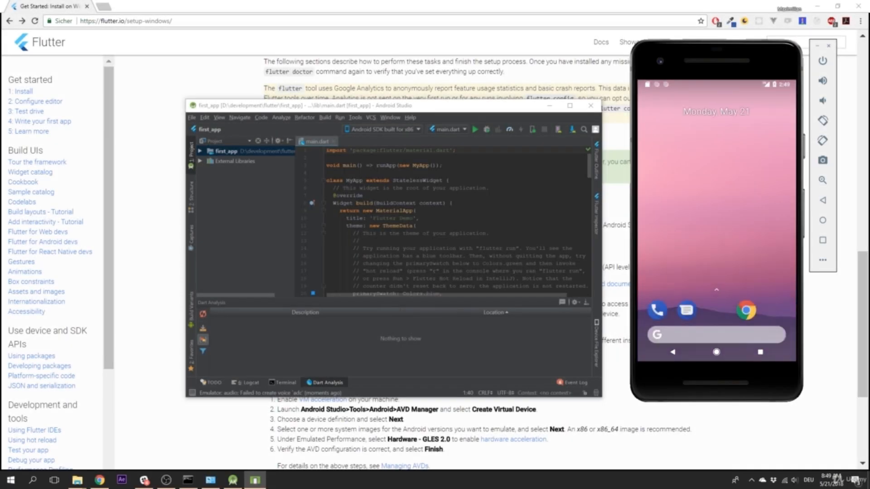
Run main.dart on the Android SDK built for x86 emulator and increment the demo app's counter four times
{"action": "left_click", "coordinate": [475, 130]}
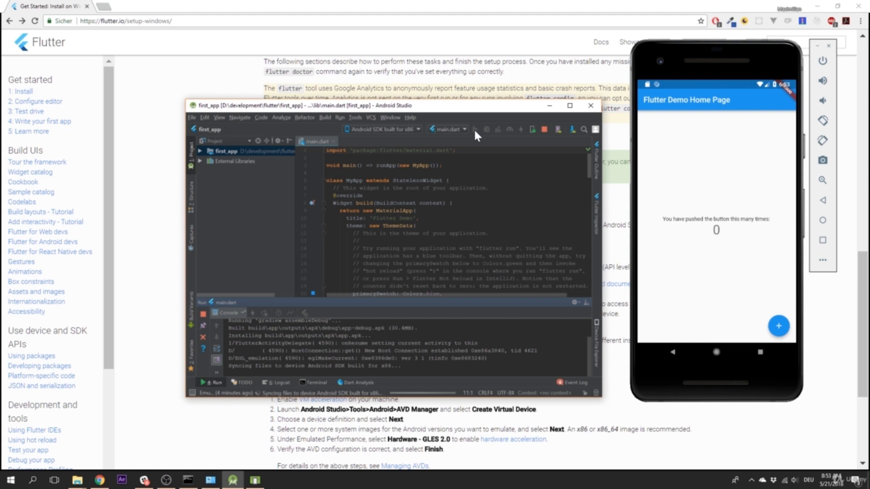
{"action": "left_click", "coordinate": [757, 305]}
{"action": "left_click", "coordinate": [778, 326]}
{"action": "left_click", "coordinate": [779, 326]}
{"action": "left_click", "coordinate": [780, 330]}
{"action": "left_click", "coordinate": [780, 330]}
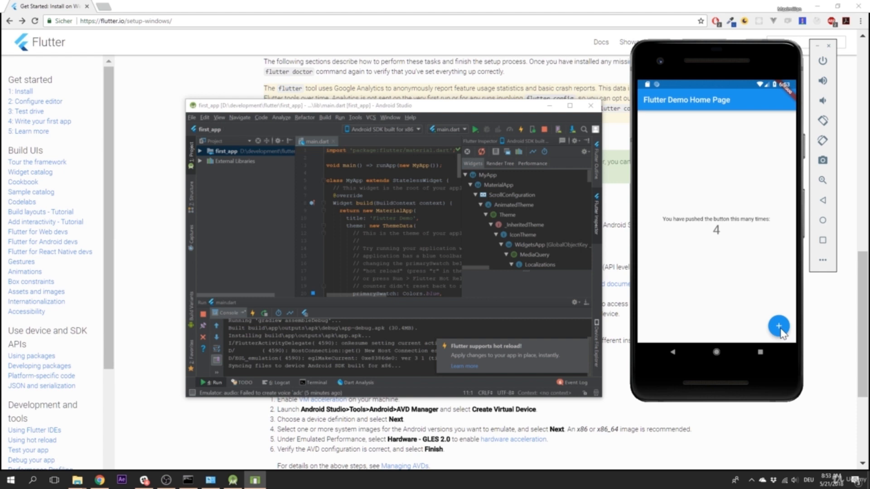
Stop the running app and close Android Studio, confirming the exit
{"action": "left_click", "coordinate": [543, 129]}
{"action": "left_click", "coordinate": [591, 105]}
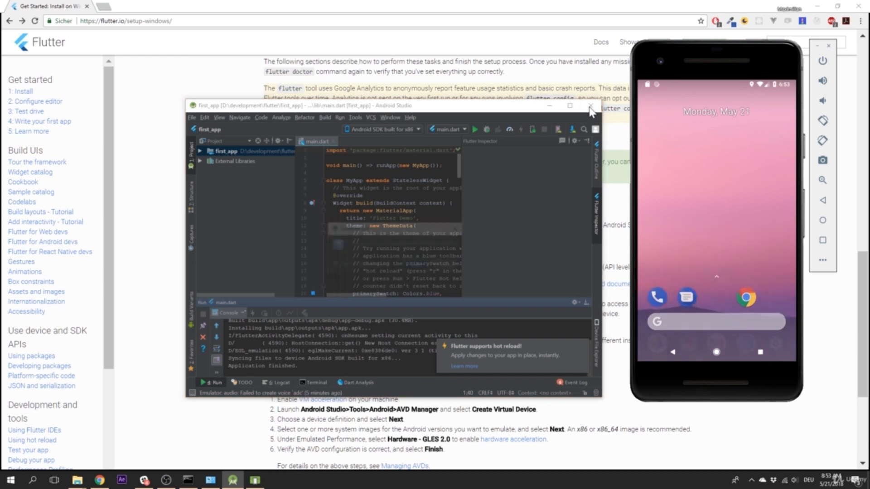
{"action": "left_click", "coordinate": [416, 265]}
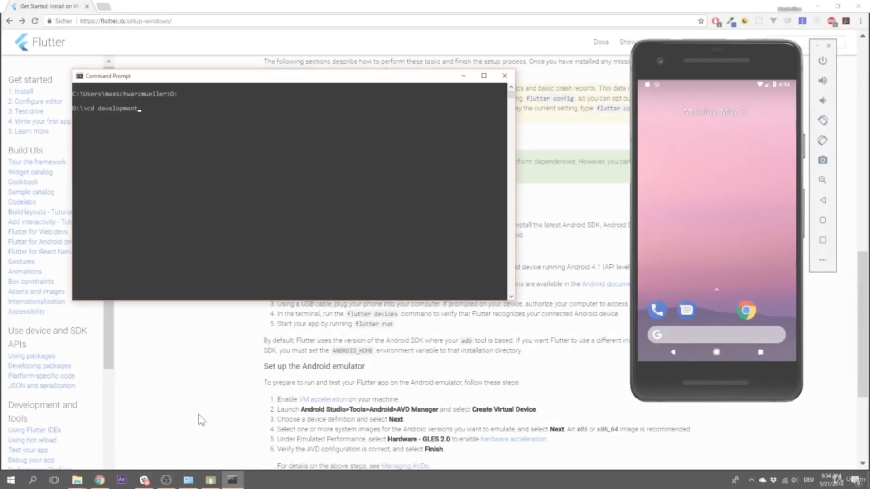
In Command Prompt, change the working directory to D:\development\flutter\first_app
{"action": "key", "text": "Return"}
{"action": "type", "text": "cd flutter"}
{"action": "key", "text": "Return"}
{"action": "type", "text": "cd"}
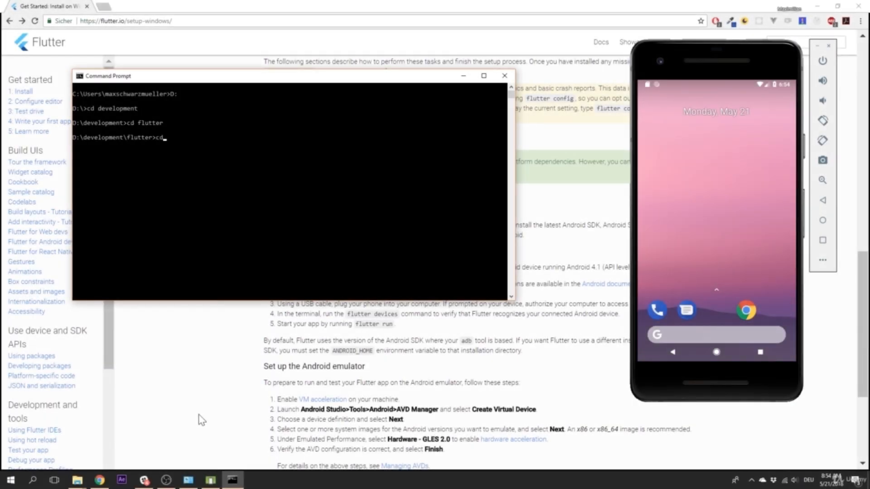
{"action": "type", "text": " first_app"}
{"action": "key", "text": "Return"}
Launch the app on the emulator with flutter run and increment its counter twice
{"action": "type", "text": "flutter run"}
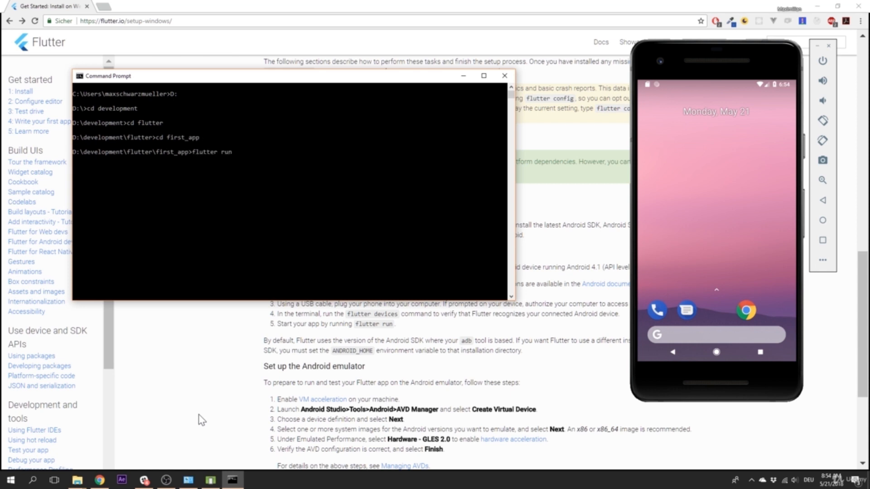
{"action": "key", "text": "Return"}
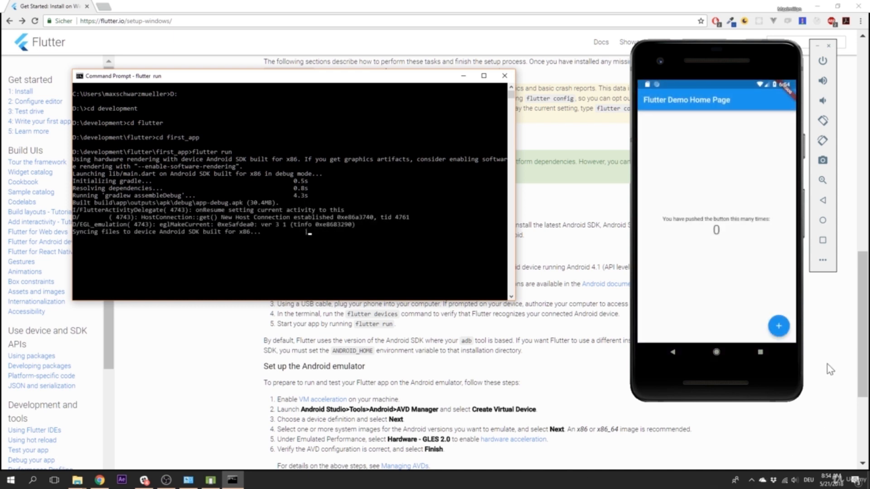
{"action": "left_click", "coordinate": [778, 325]}
{"action": "left_click", "coordinate": [778, 326]}
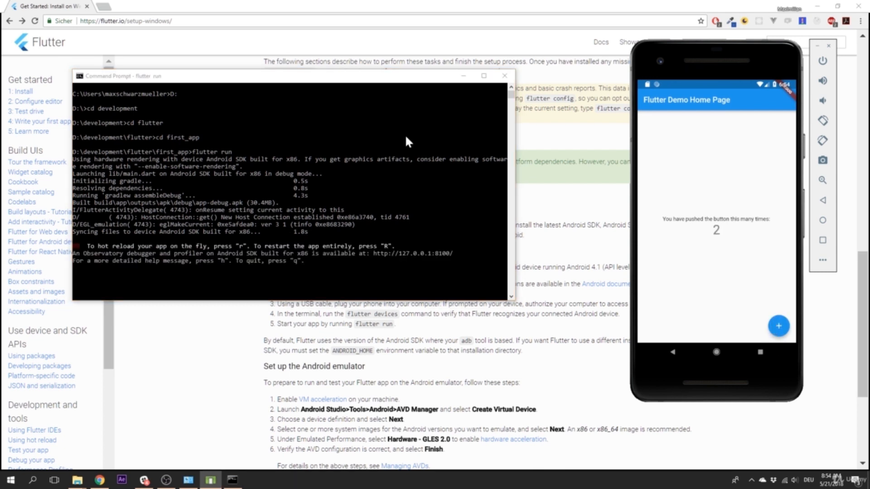